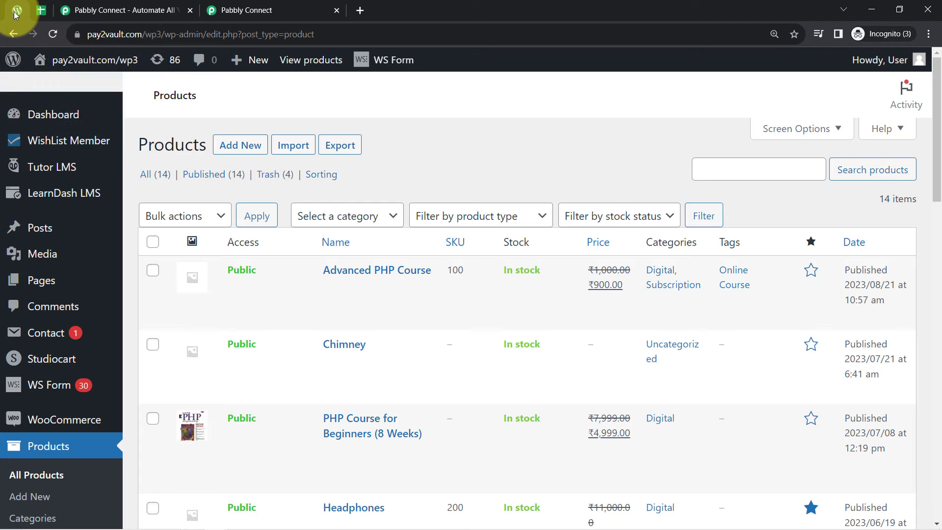
Step: Switch from the All Product Details sheet to the Pabbly Connect website, highlighting its pabbly.com/connect address and headline
{"action": "left_click", "coordinate": [37, 13]}
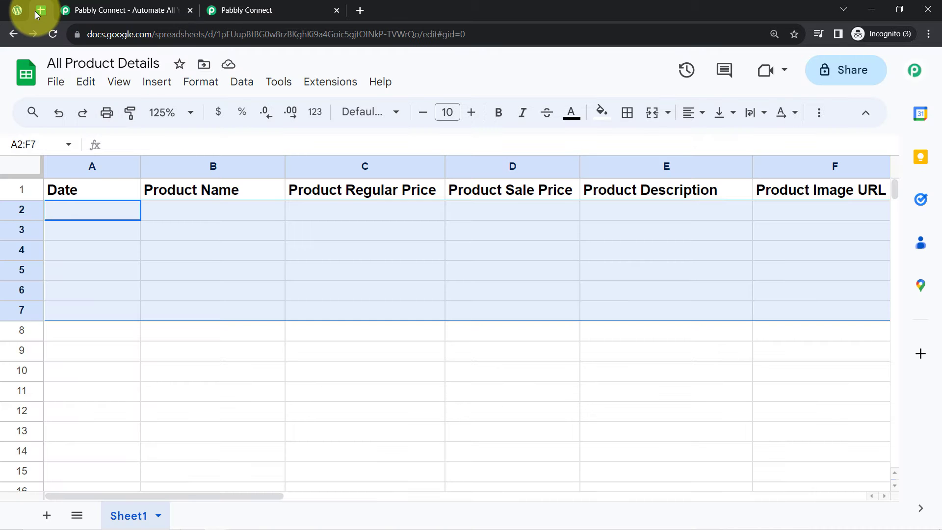
{"action": "left_click", "coordinate": [117, 10]}
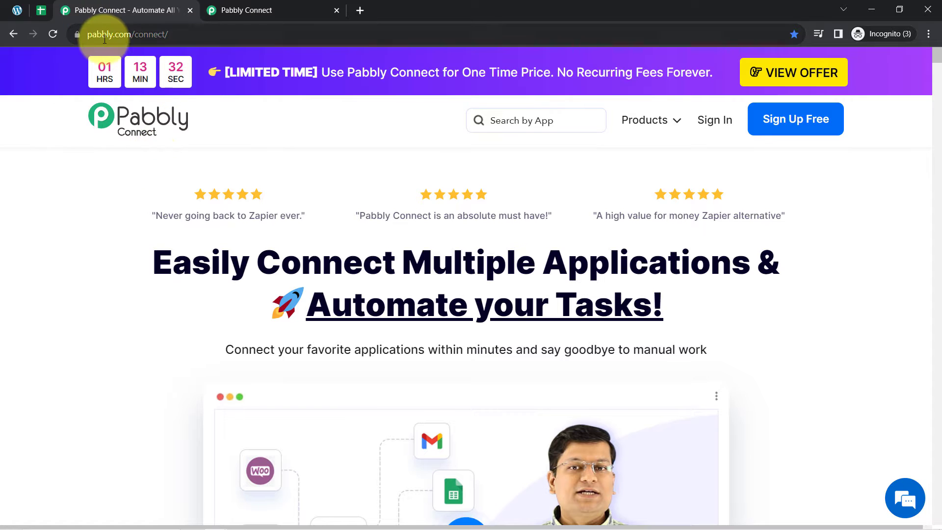
{"action": "left_click", "coordinate": [126, 40]}
{"action": "left_click_drag", "start_coordinate": [126, 39], "coordinate": [186, 38]}
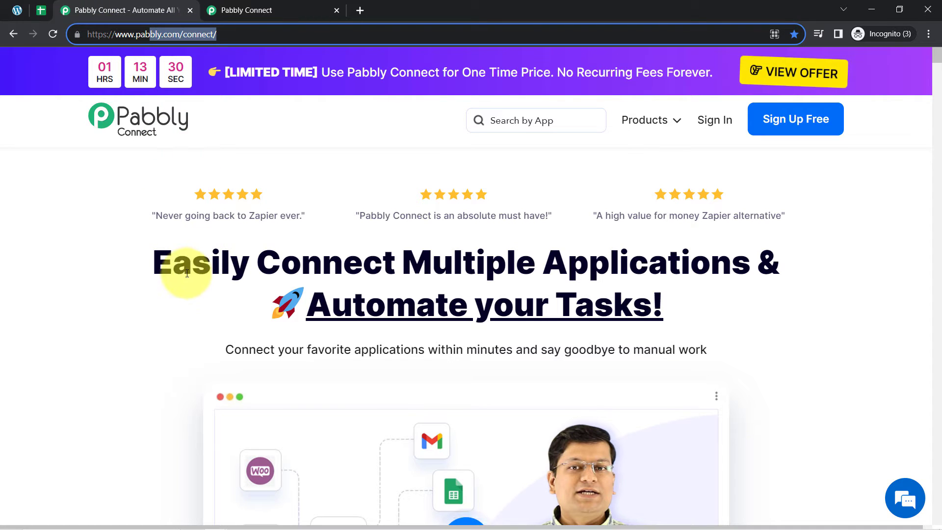
{"action": "left_click_drag", "start_coordinate": [185, 272], "coordinate": [636, 326]}
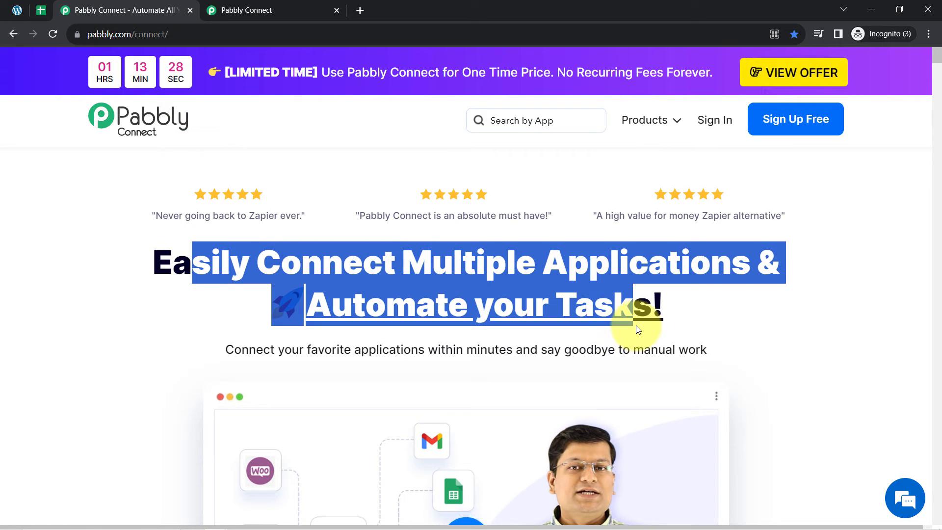
Step: Return to the Pabbly Connect dashboard showing 129924 tasks remaining and begin a new workflow
{"action": "left_click", "coordinate": [283, 10]}
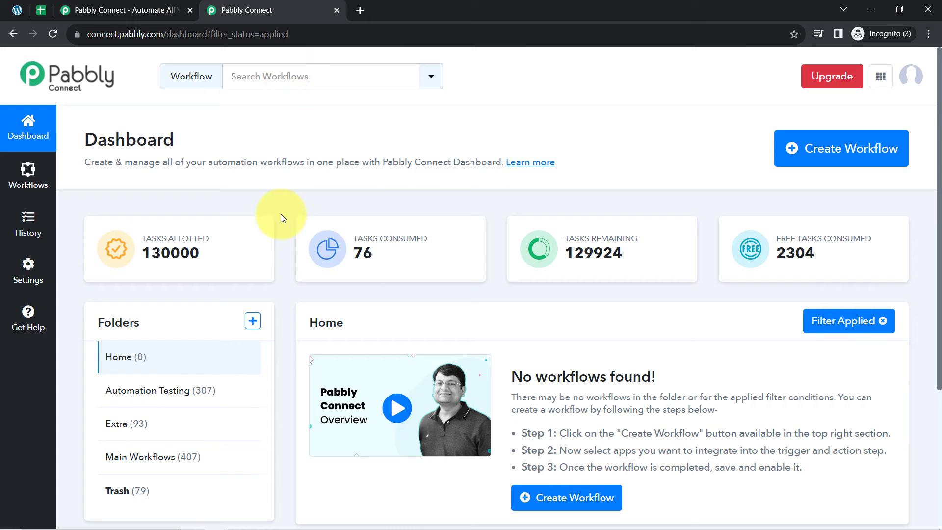
{"action": "left_click", "coordinate": [130, 5]}
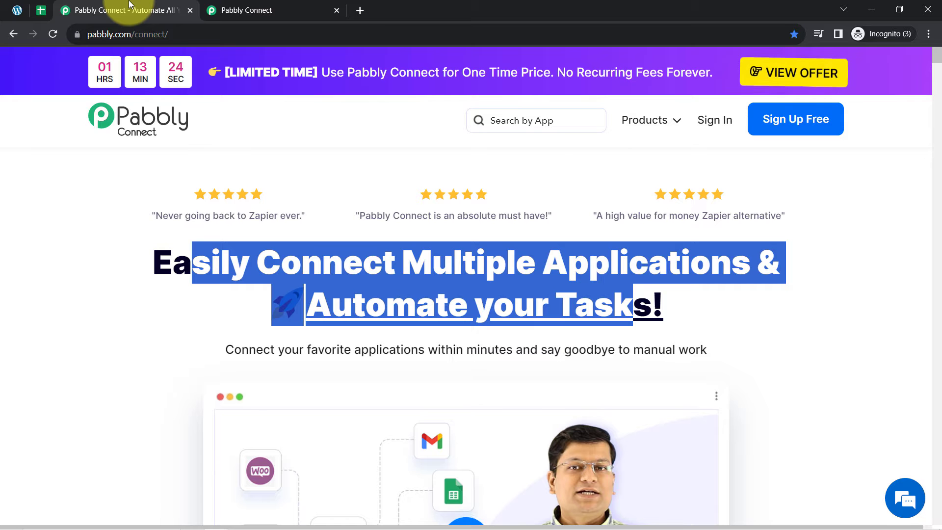
{"action": "left_click", "coordinate": [625, 299]}
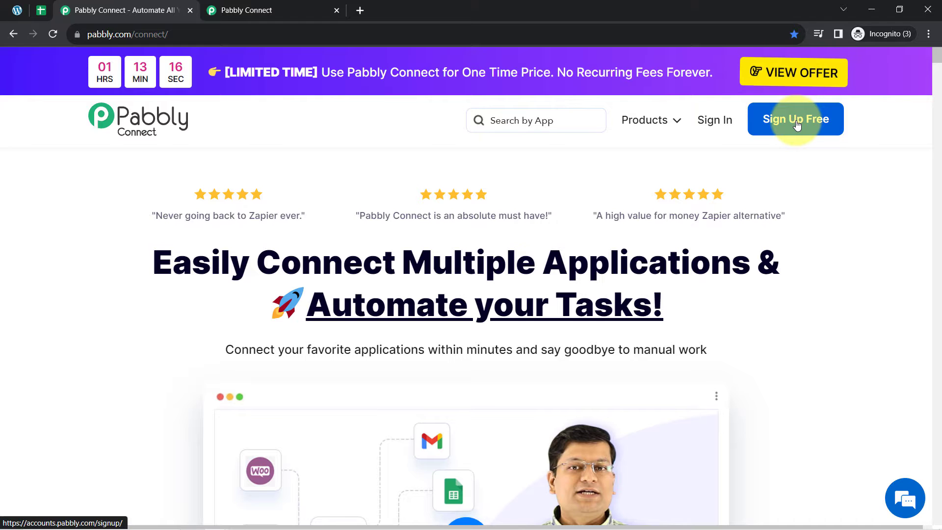
{"action": "left_click", "coordinate": [300, 9]}
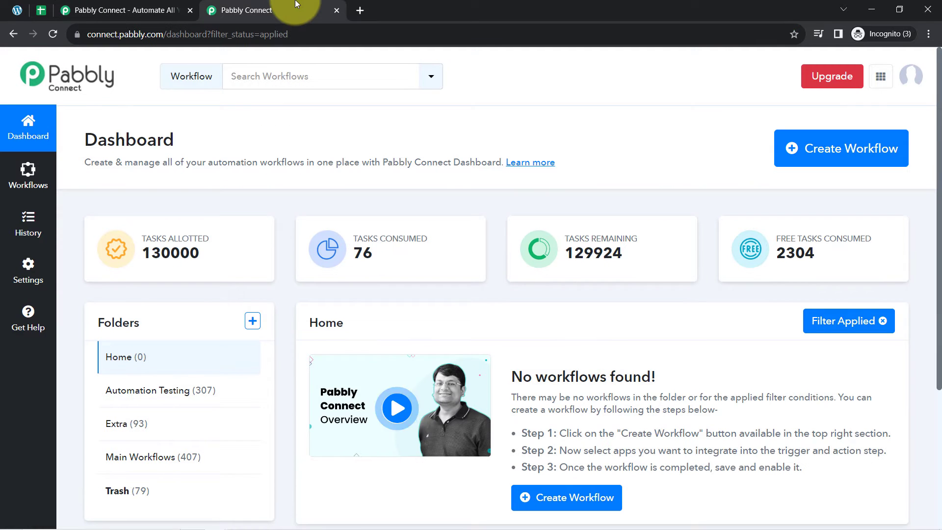
{"action": "double_click", "coordinate": [112, 131]}
{"action": "left_click", "coordinate": [802, 147]}
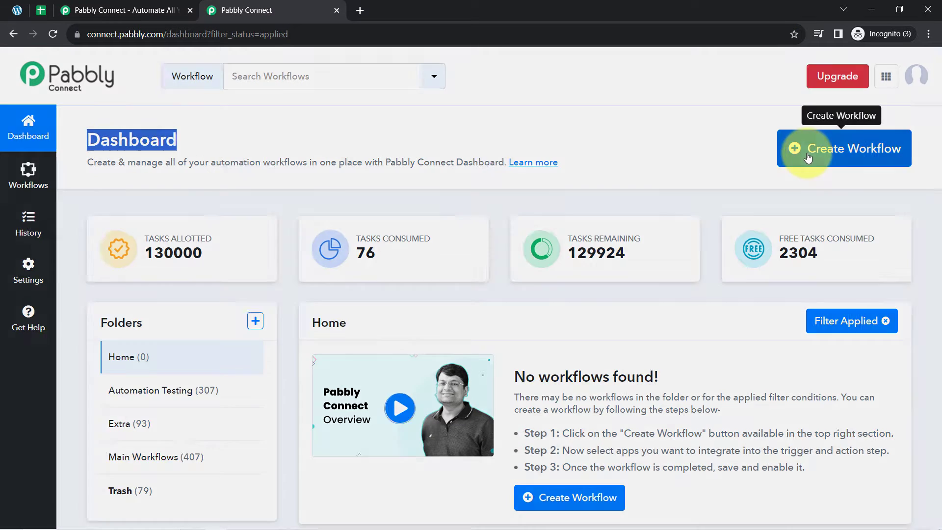
Step: Paste the name 'Add WooCommerce Products to Google Sheets Automatically', choose the Main Workflows folder, and create it
{"action": "left_click", "coordinate": [416, 254]}
{"action": "type", "text": "Add WooCommerce Products to Google Sheets Automatically"}
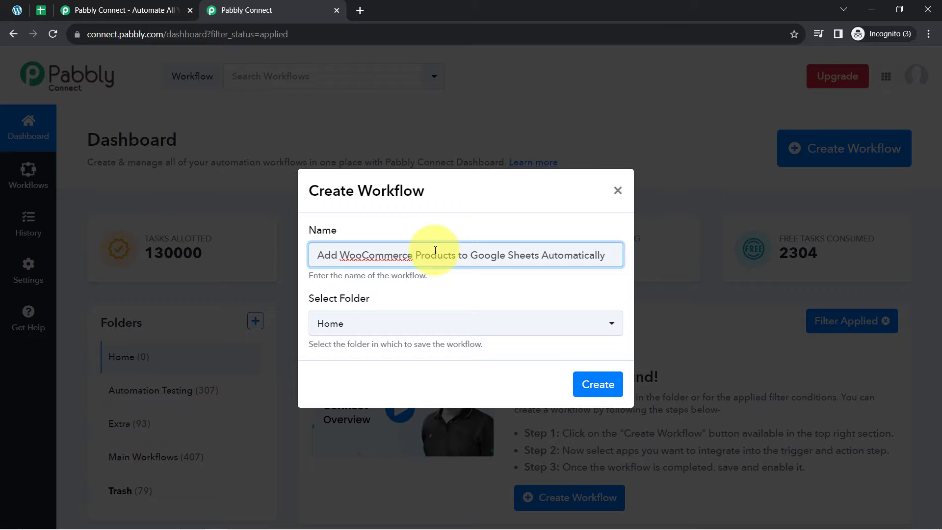
{"action": "left_click_drag", "start_coordinate": [332, 255], "coordinate": [596, 254]}
{"action": "left_click", "coordinate": [338, 324]}
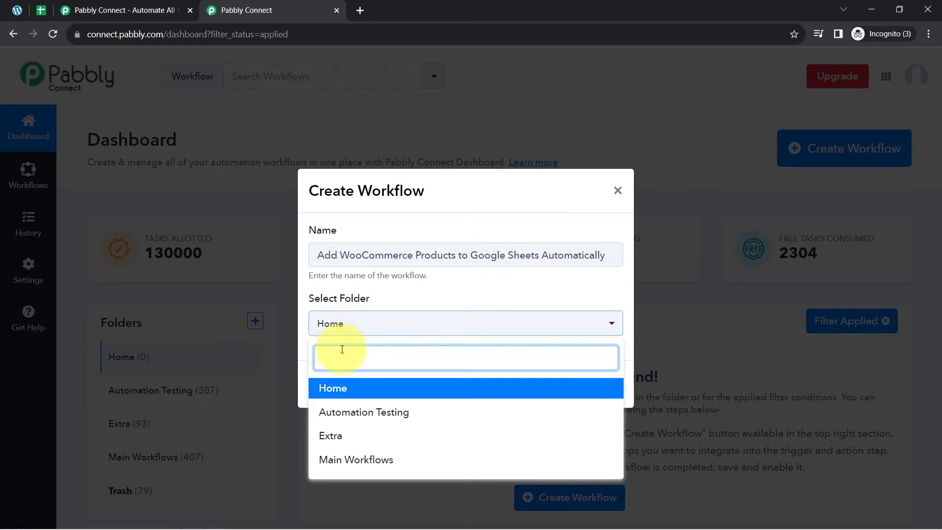
{"action": "left_click", "coordinate": [343, 460]}
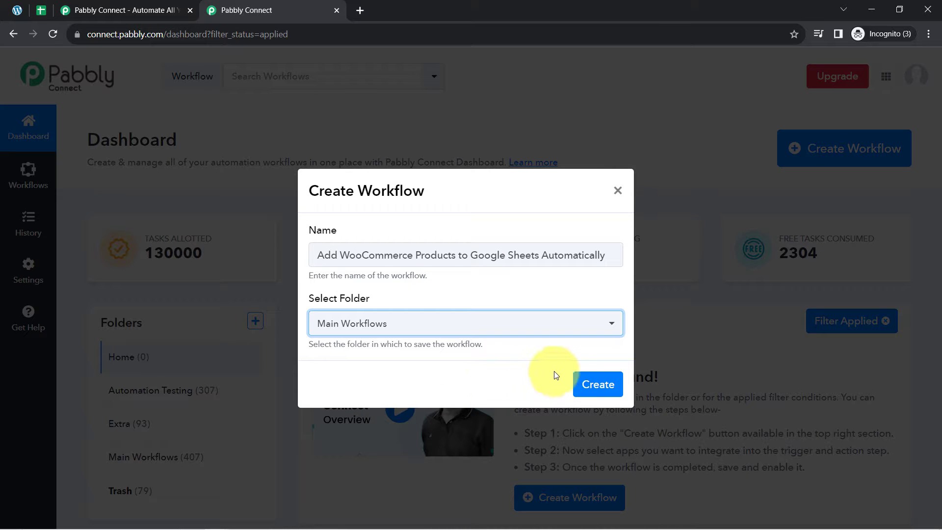
{"action": "left_click", "coordinate": [594, 384]}
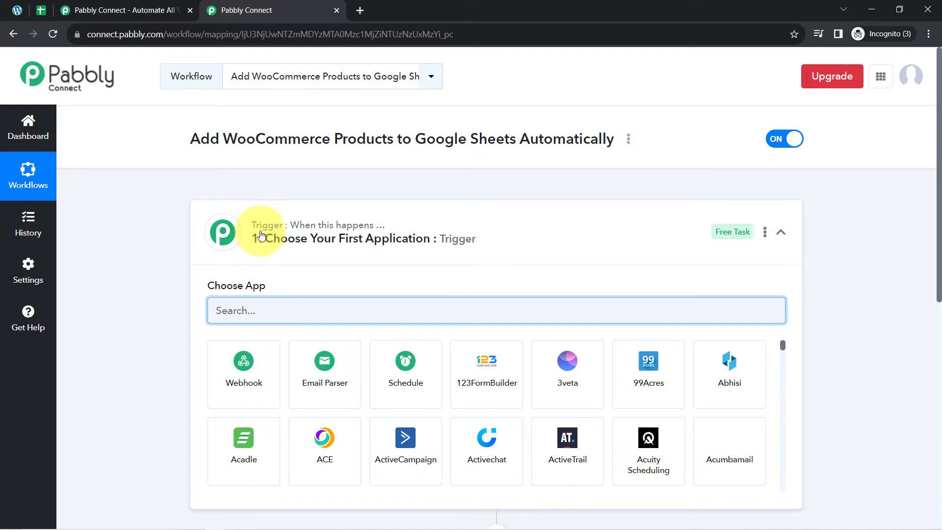
Step: Make WooCommerce the trigger app, searching with the word copied from the workflow title
{"action": "left_click", "coordinate": [248, 235]}
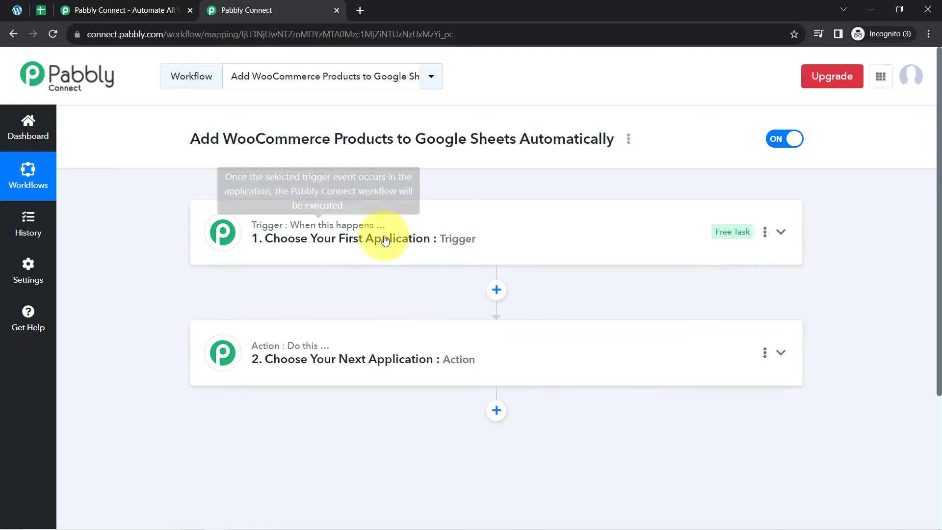
{"action": "left_click", "coordinate": [328, 206]}
{"action": "left_click_drag", "start_coordinate": [201, 140], "coordinate": [419, 138]}
{"action": "left_click", "coordinate": [414, 138]}
{"action": "double_click", "coordinate": [277, 140]}
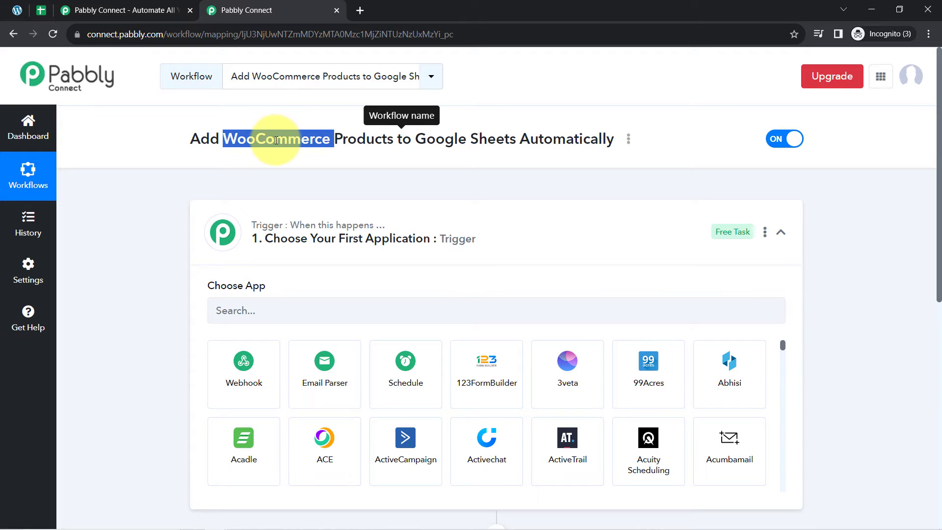
{"action": "key", "text": "ctrl+c"}
{"action": "left_click", "coordinate": [237, 311]}
{"action": "key", "text": "ctrl+v"}
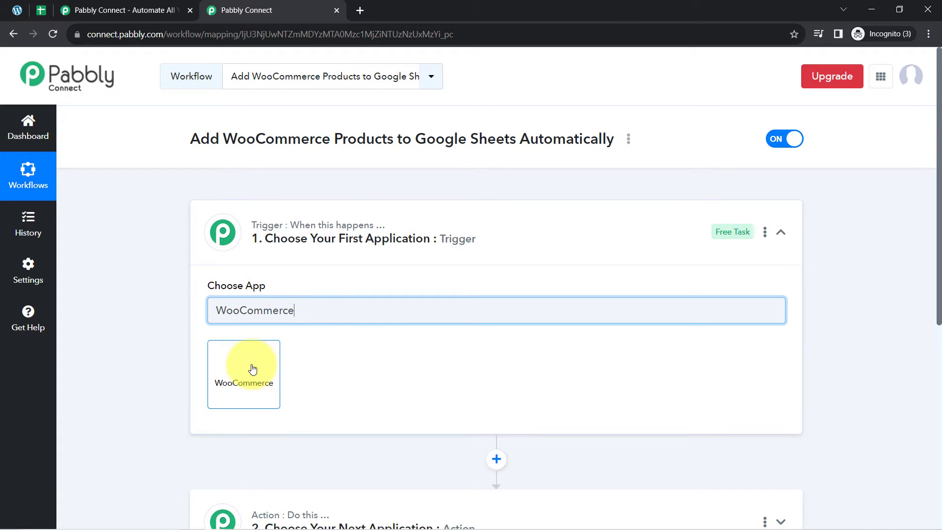
{"action": "left_click", "coordinate": [252, 370]}
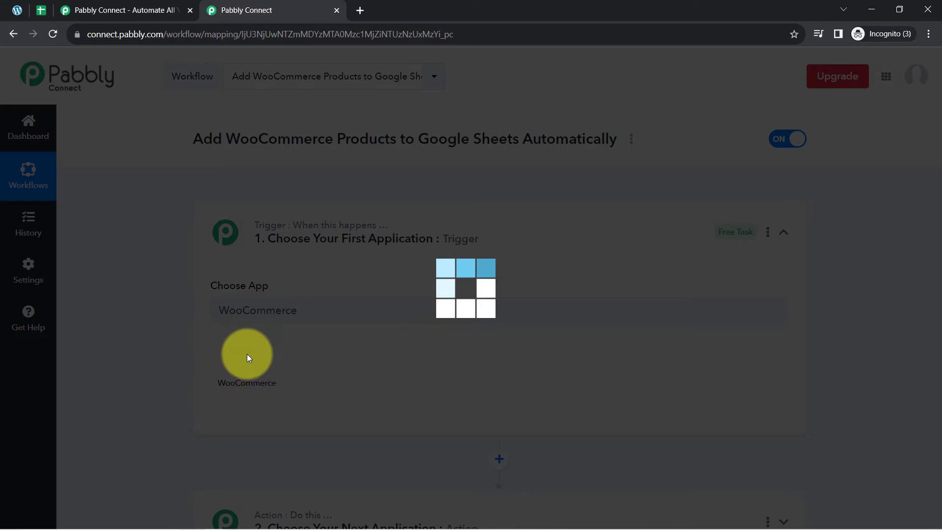
Step: Search 'sheet' in the action step and choose Google Sheets as the action app
{"action": "scroll", "coordinate": [188, 312], "scroll_direction": "down", "scroll_amount": 5}
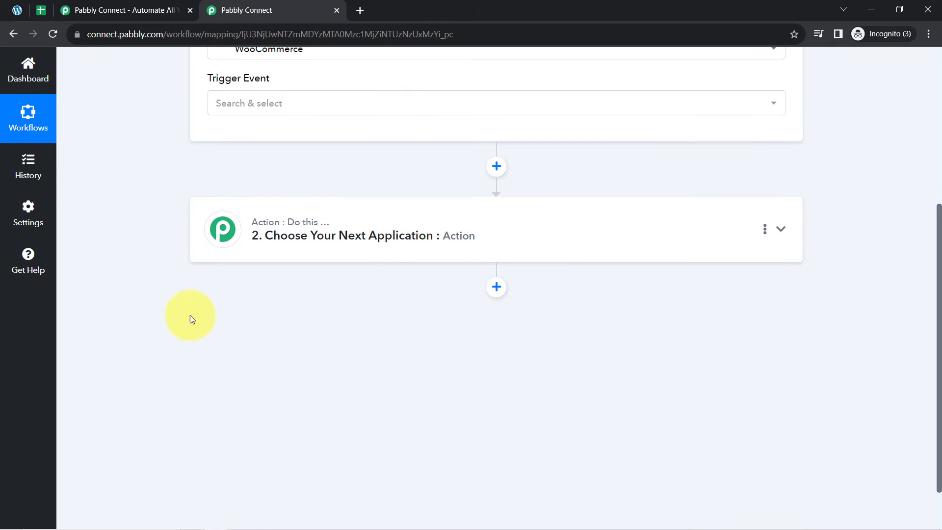
{"action": "left_click", "coordinate": [267, 245]}
{"action": "left_click", "coordinate": [236, 308]}
{"action": "type", "text": "sheet"}
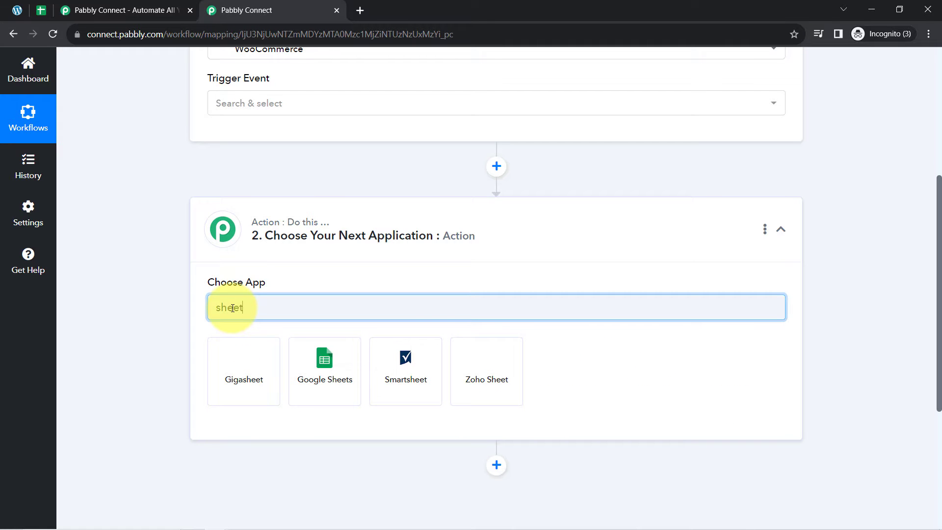
{"action": "left_click", "coordinate": [314, 358]}
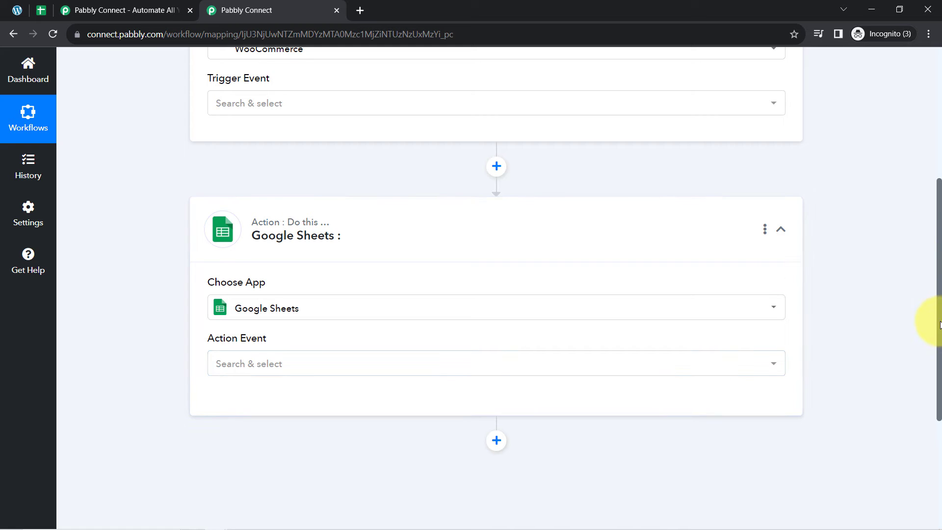
{"action": "left_click_drag", "start_coordinate": [940, 324], "coordinate": [895, 186]}
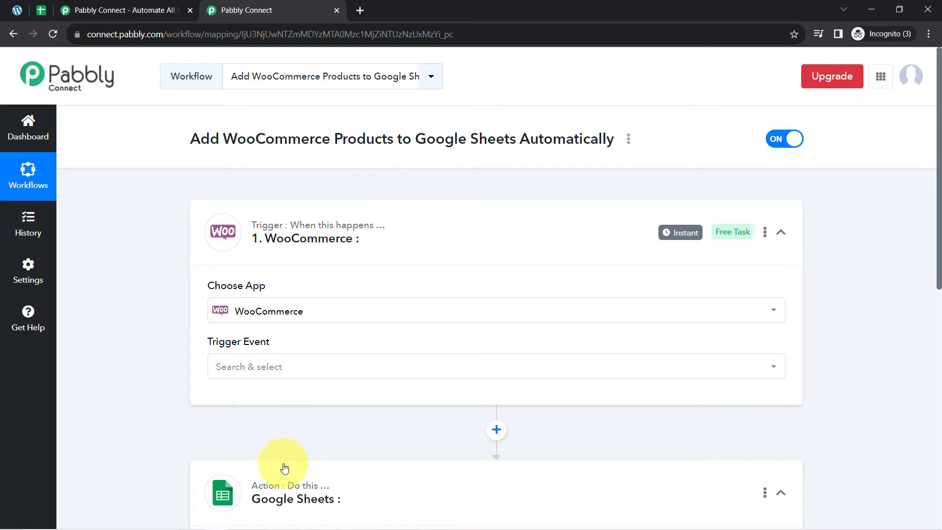
Step: Set the WooCommerce trigger event to New Product Created
{"action": "scroll", "coordinate": [285, 468], "scroll_direction": "down", "scroll_amount": 4}
{"action": "scroll", "coordinate": [269, 358], "scroll_direction": "down", "scroll_amount": 1}
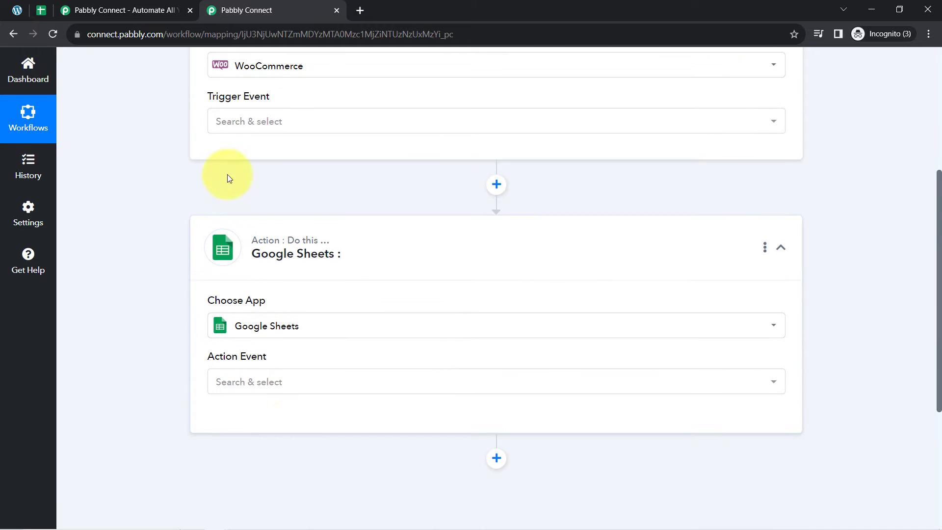
{"action": "left_click_drag", "start_coordinate": [938, 338], "coordinate": [934, 242]}
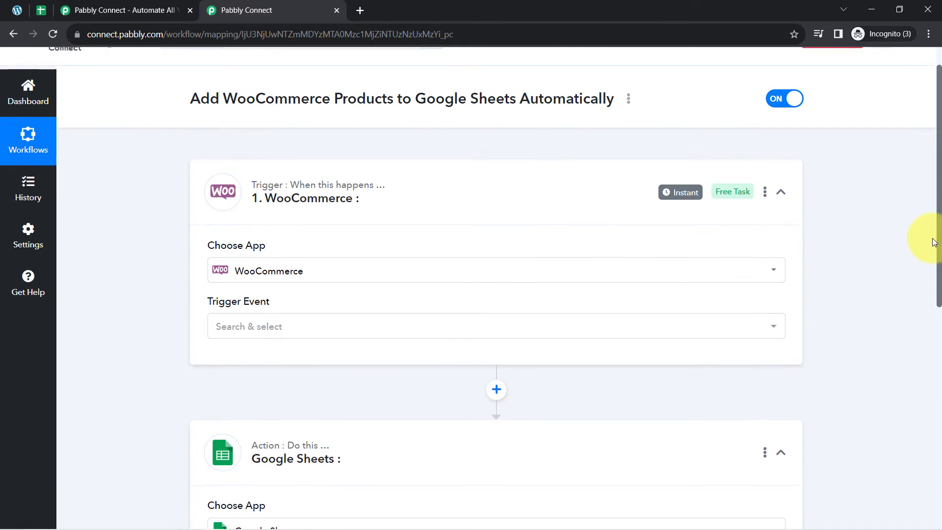
{"action": "left_click", "coordinate": [307, 296]}
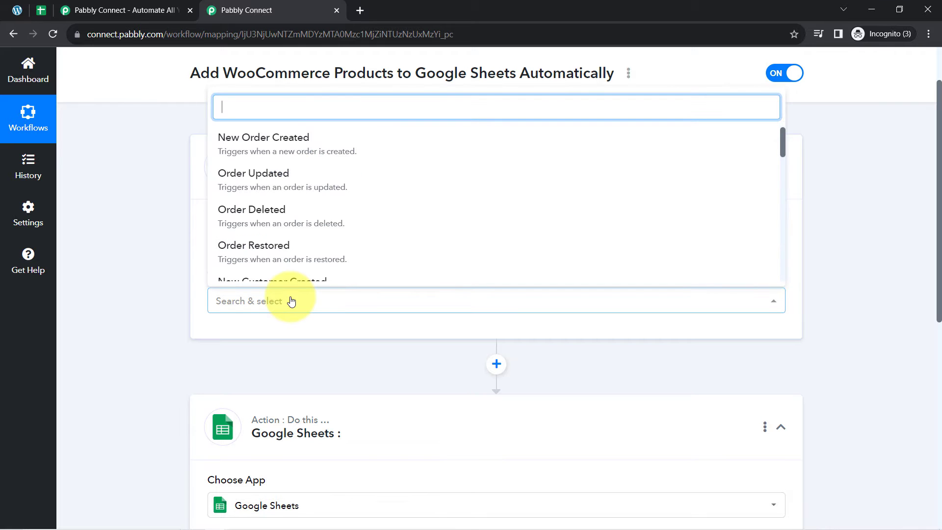
{"action": "scroll", "coordinate": [273, 190], "scroll_direction": "up", "scroll_amount": 2}
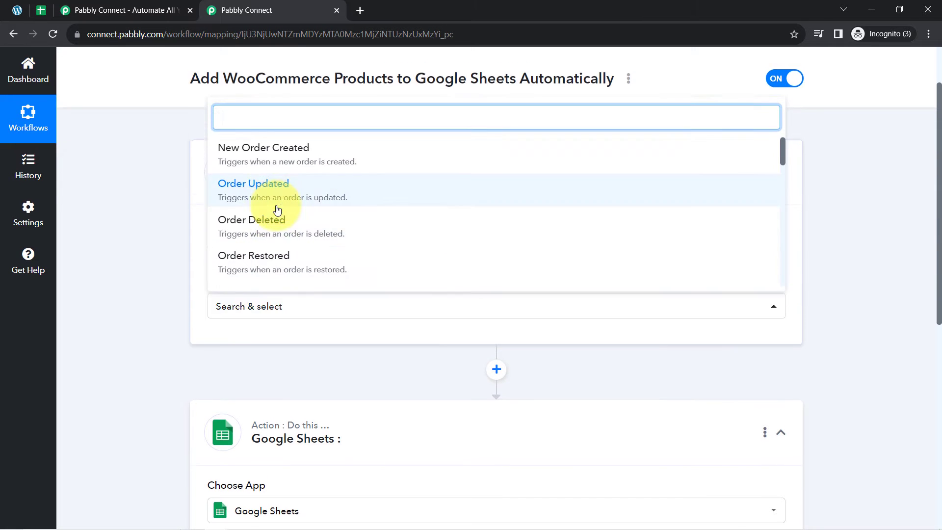
{"action": "scroll", "coordinate": [291, 253], "scroll_direction": "down", "scroll_amount": 2}
{"action": "scroll", "coordinate": [290, 251], "scroll_direction": "down", "scroll_amount": 4}
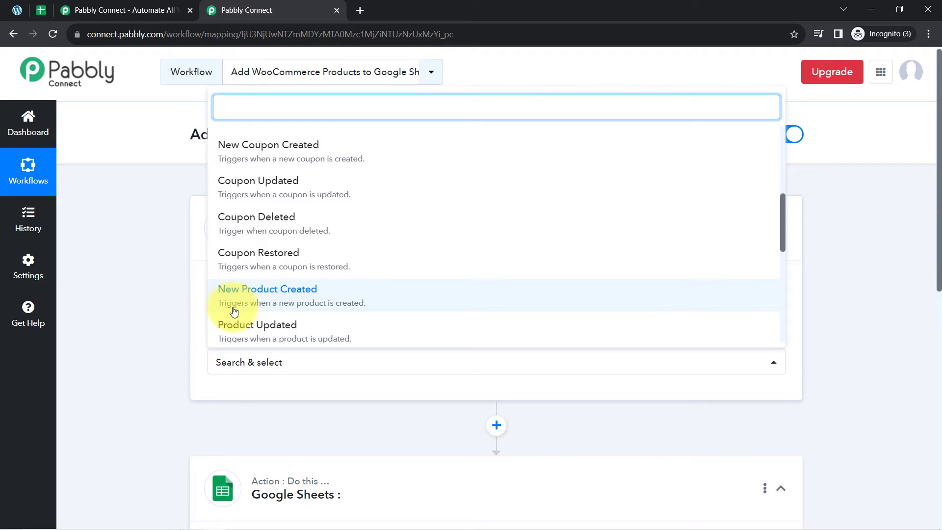
{"action": "left_click", "coordinate": [323, 307]}
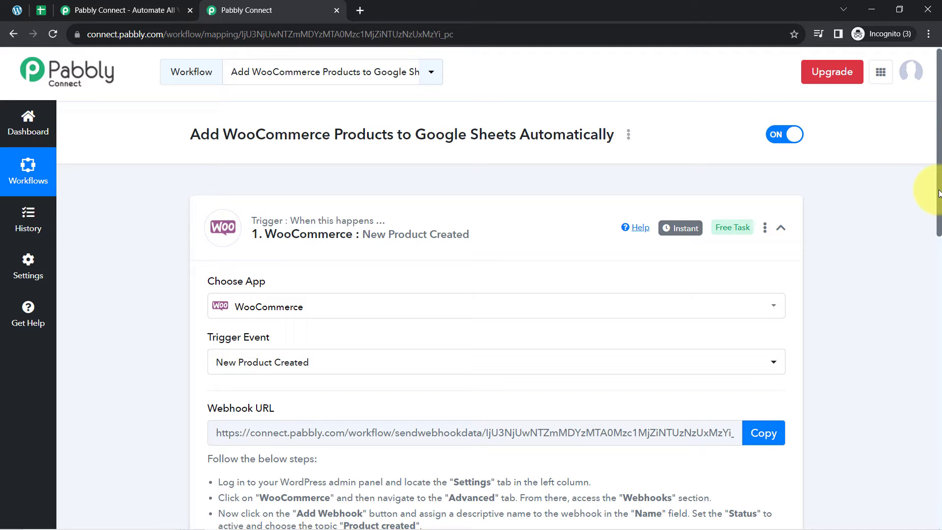
Step: Copy the trigger's webhook URL and switch over to the WordPress Products page
{"action": "left_click_drag", "start_coordinate": [939, 193], "coordinate": [939, 278]}
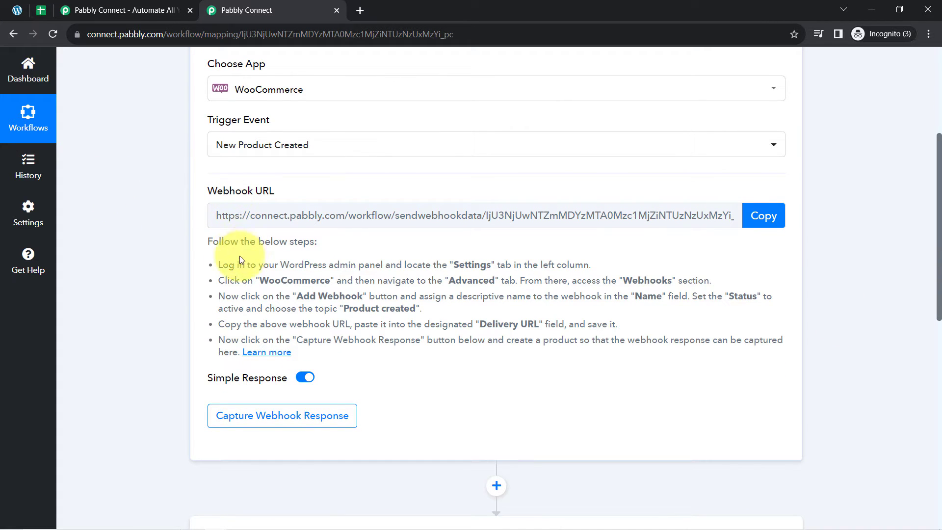
{"action": "left_click_drag", "start_coordinate": [217, 244], "coordinate": [302, 355]}
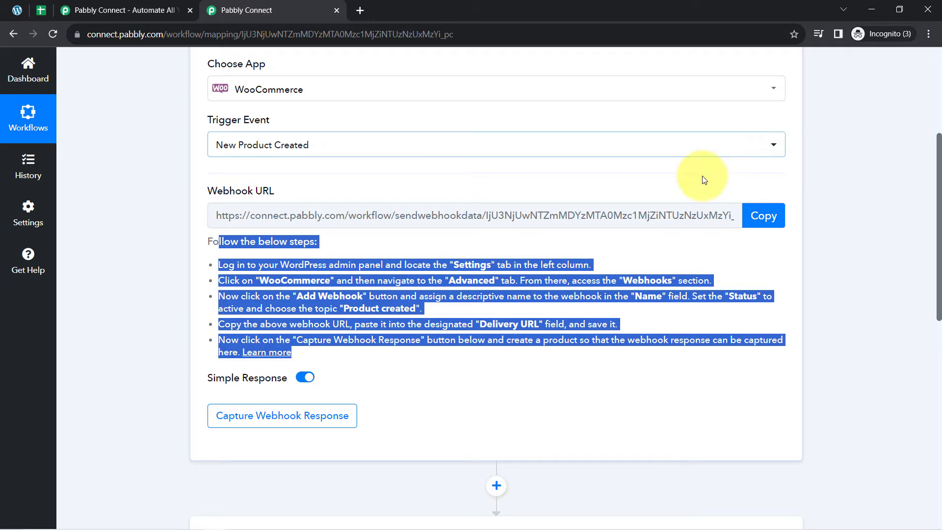
{"action": "left_click", "coordinate": [764, 215]}
{"action": "left_click", "coordinate": [18, 11]}
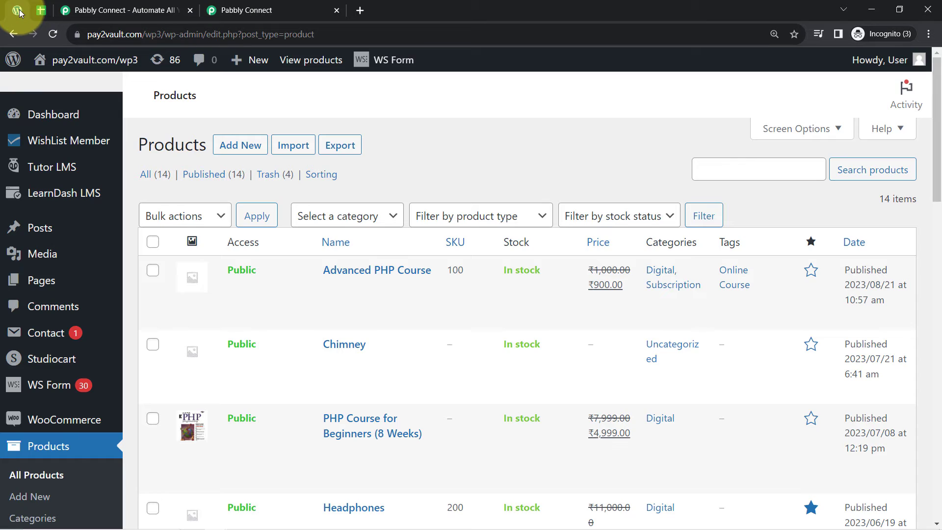
Step: Open WooCommerce Settings on the Advanced tab
{"action": "scroll", "coordinate": [44, 417], "scroll_direction": "down", "scroll_amount": 1}
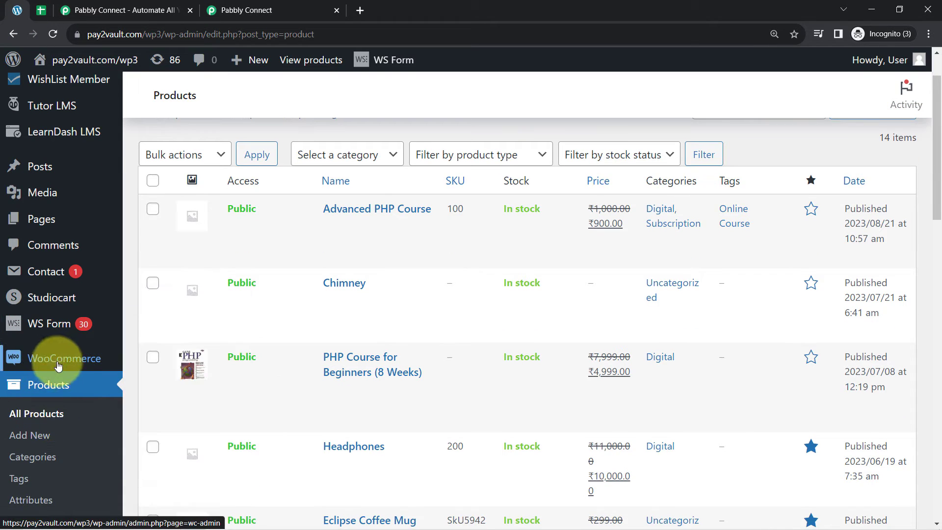
{"action": "scroll", "coordinate": [64, 363], "scroll_direction": "up", "scroll_amount": 1}
{"action": "mouse_move", "coordinate": [65, 419]}
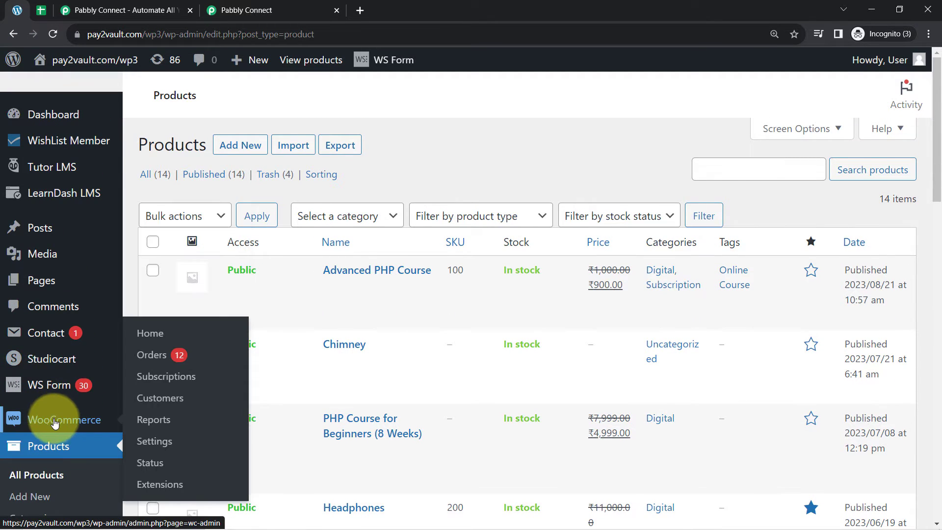
{"action": "left_click", "coordinate": [173, 444]}
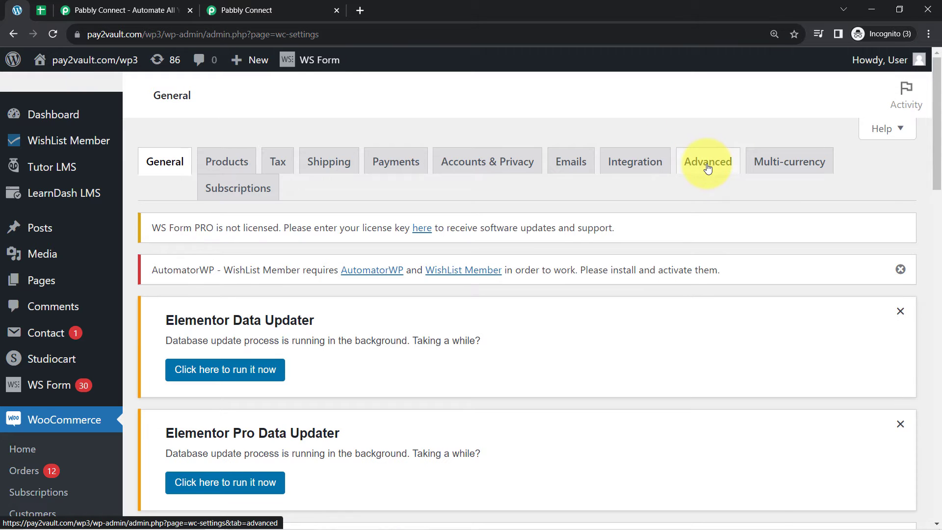
{"action": "left_click", "coordinate": [706, 164]}
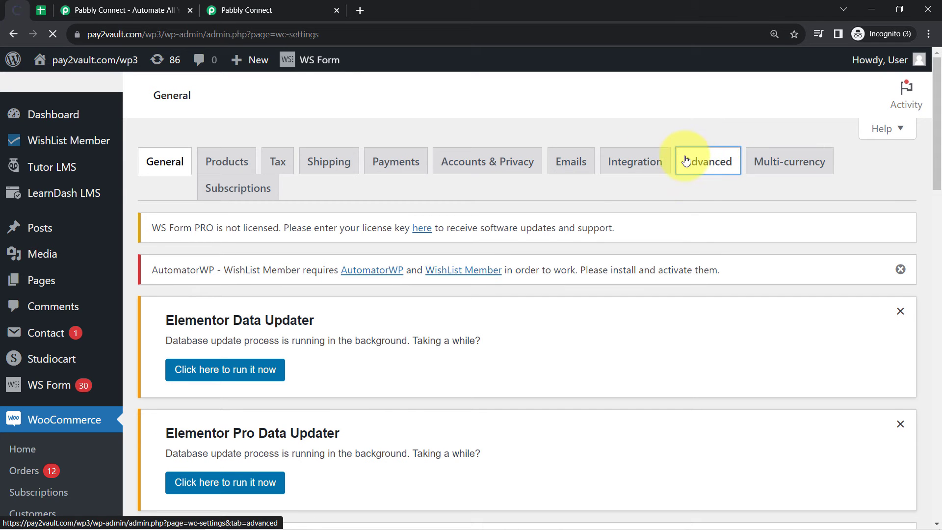
Step: Open the Webhooks section, listing three active order.updated and product.created webhooks
{"action": "scroll", "coordinate": [291, 294], "scroll_direction": "down", "scroll_amount": 5}
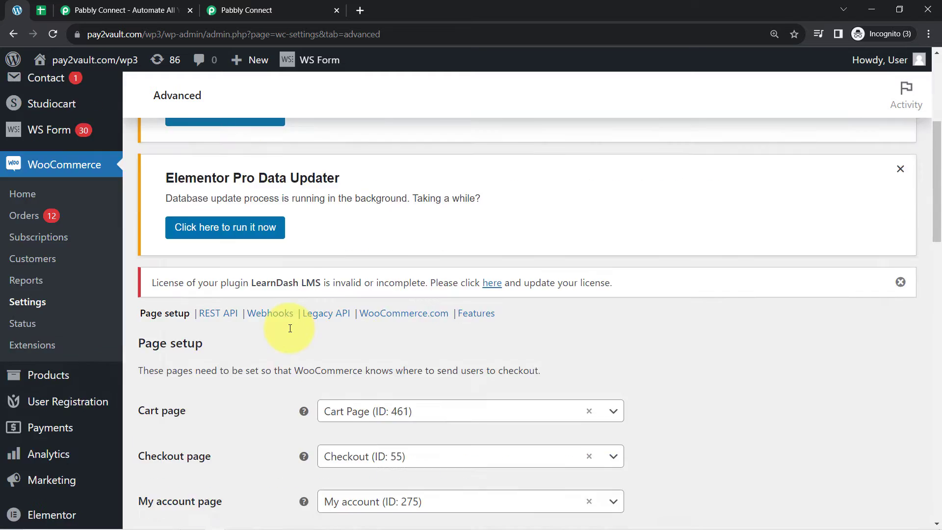
{"action": "scroll", "coordinate": [285, 315], "scroll_direction": "down", "scroll_amount": 5}
{"action": "scroll", "coordinate": [344, 196], "scroll_direction": "up", "scroll_amount": 1}
{"action": "left_click_drag", "start_coordinate": [940, 242], "coordinate": [653, 193]}
{"action": "left_click", "coordinate": [264, 223]}
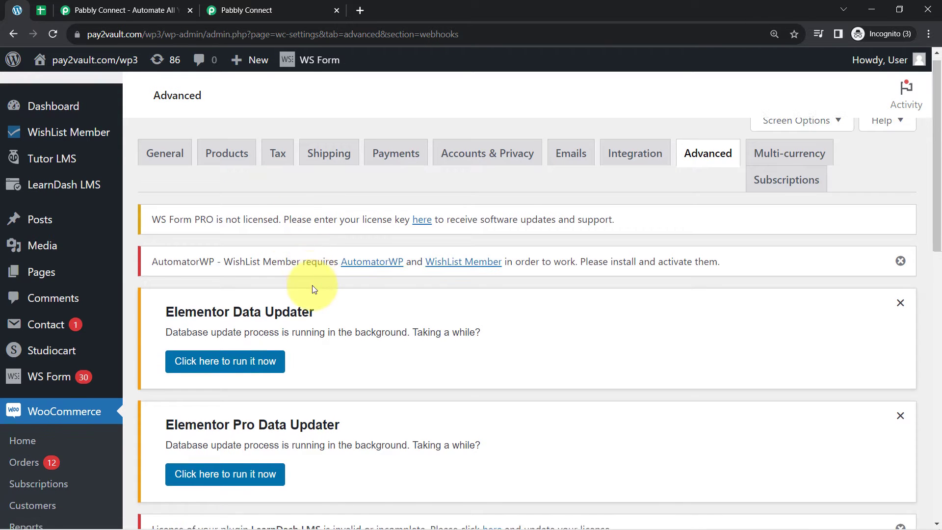
{"action": "scroll", "coordinate": [331, 345], "scroll_direction": "down", "scroll_amount": 5}
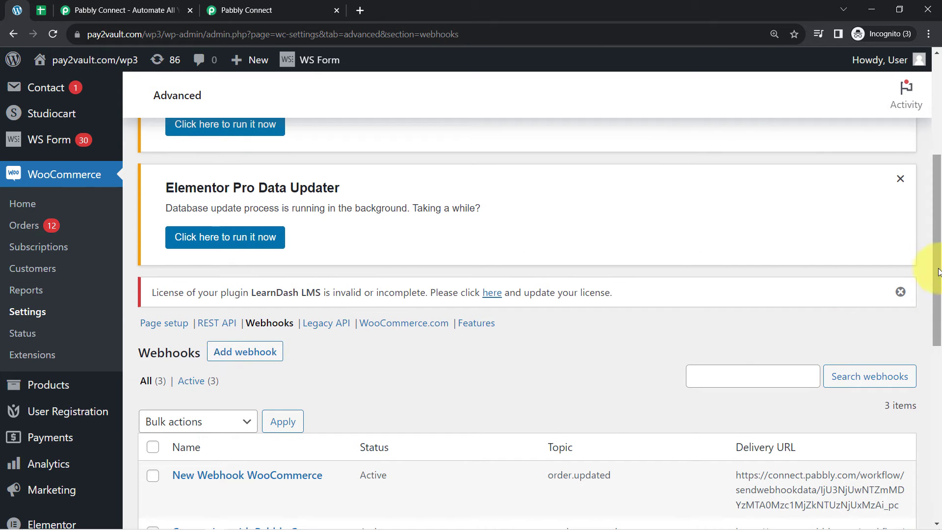
{"action": "left_click_drag", "start_coordinate": [938, 272], "coordinate": [934, 343]}
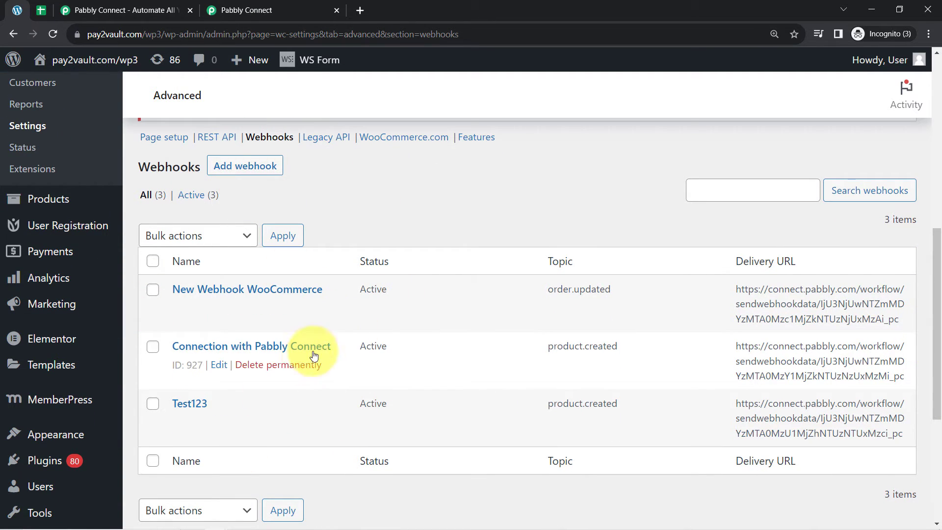
Step: Add a new webhook with the Pabbly URL as Delivery URL, named Connect with Pabbly
{"action": "left_click", "coordinate": [227, 172]}
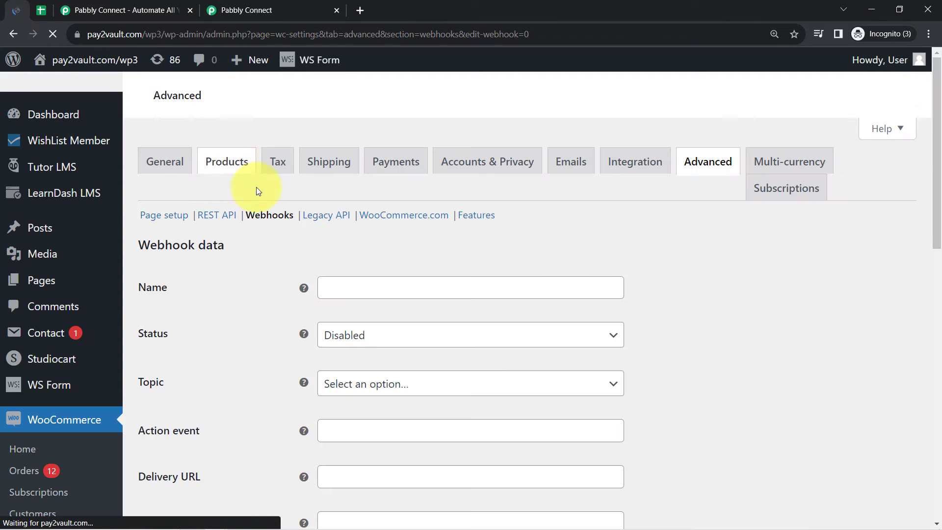
{"action": "scroll", "coordinate": [344, 353], "scroll_direction": "down", "scroll_amount": 8}
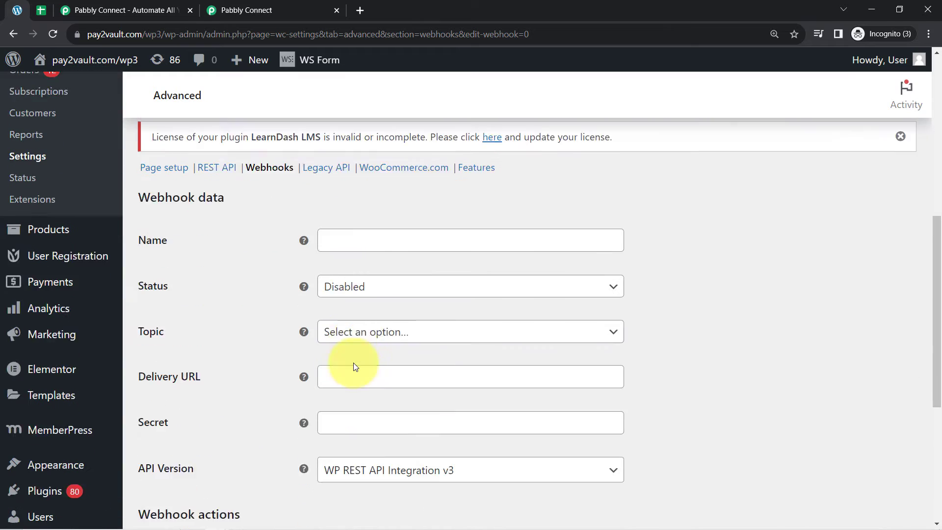
{"action": "left_click", "coordinate": [350, 350]}
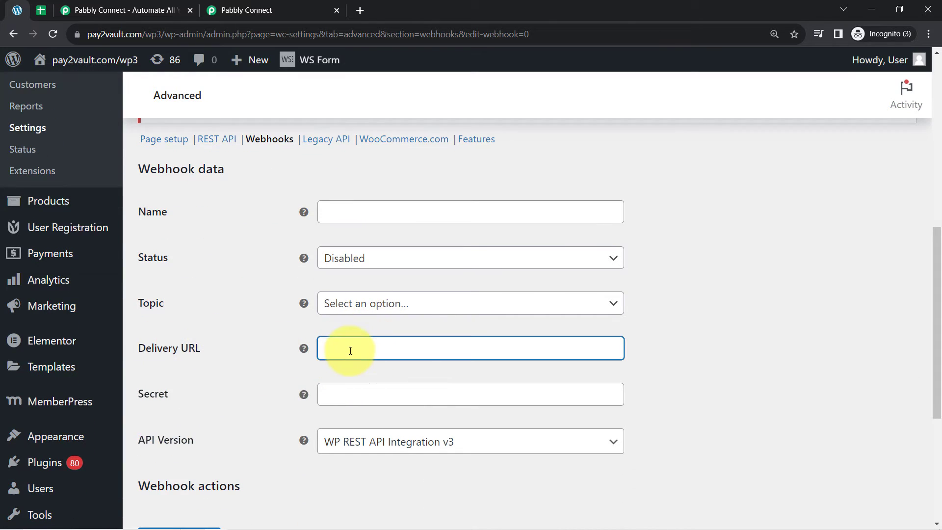
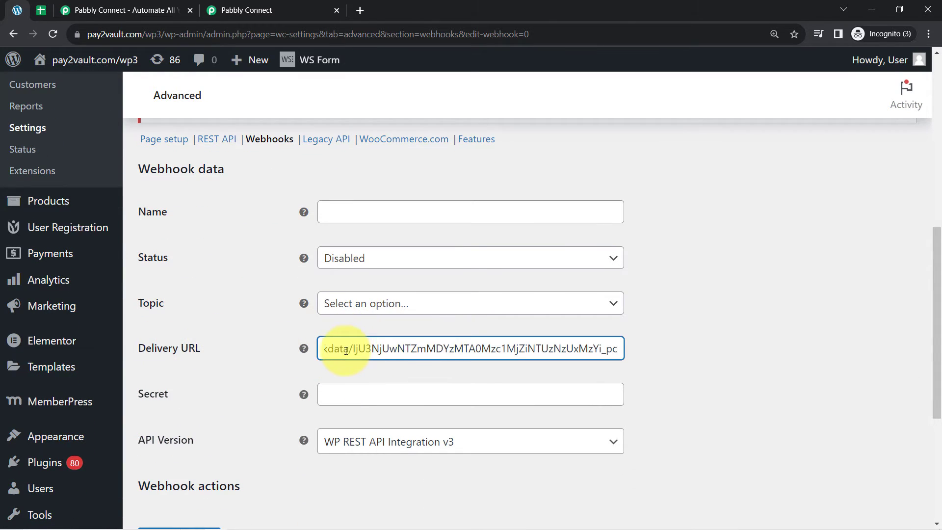
{"action": "left_click", "coordinate": [341, 220]}
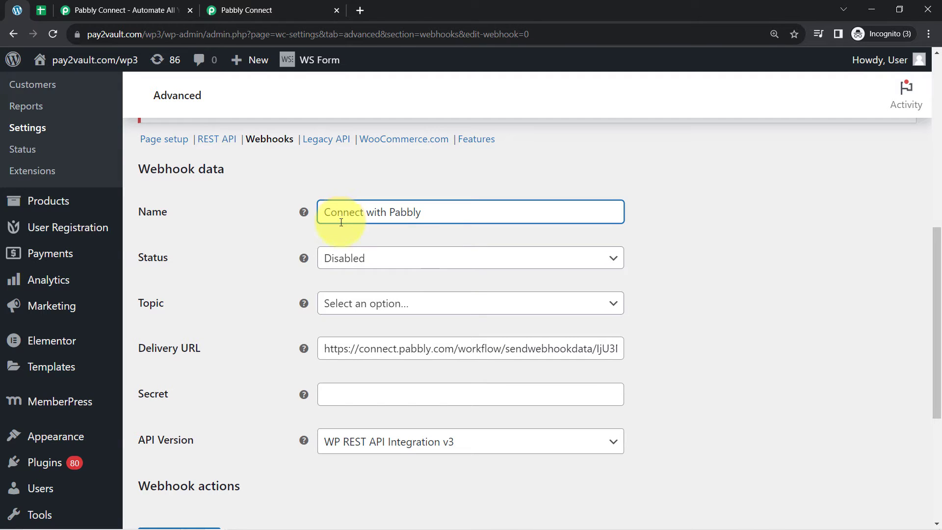
Step: Set the webhook status to Active and topic to Product created, then save it
{"action": "left_click", "coordinate": [338, 258]}
{"action": "left_click", "coordinate": [341, 284]}
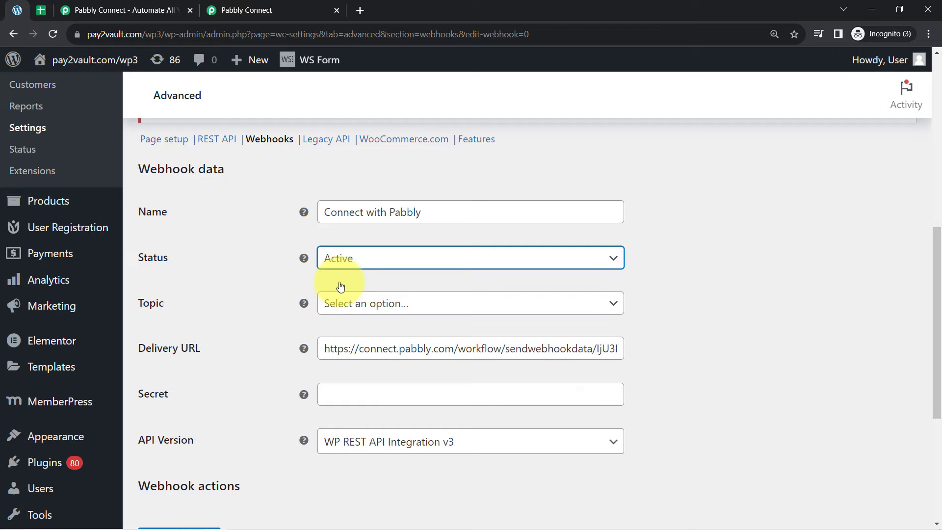
{"action": "left_click", "coordinate": [338, 300]}
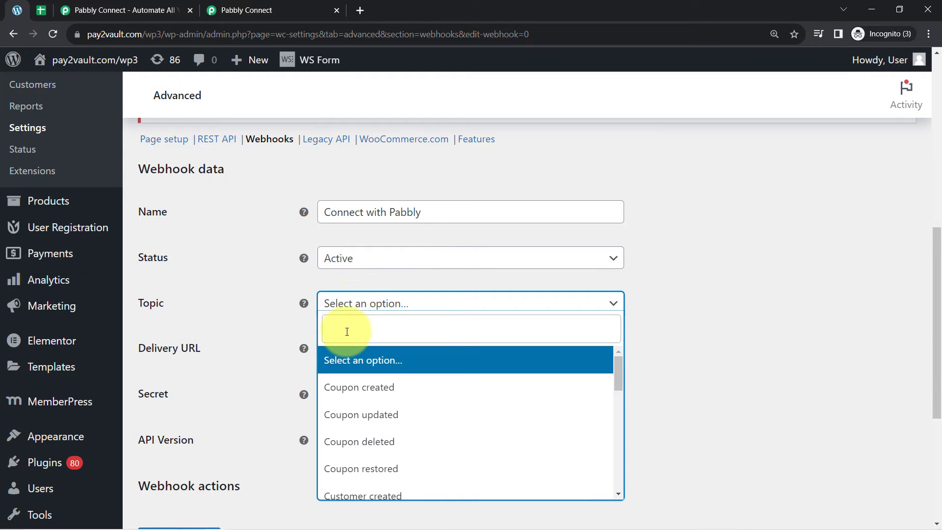
{"action": "type", "text": "prod"}
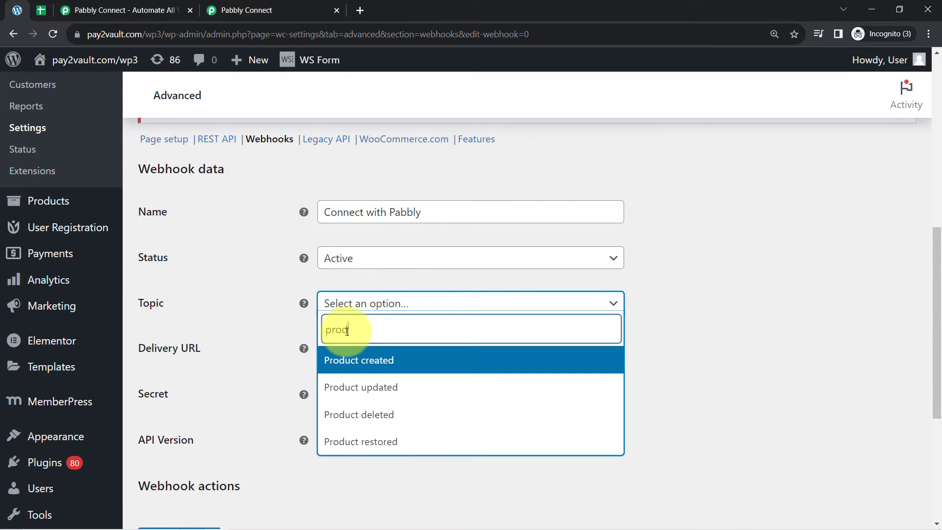
{"action": "left_click", "coordinate": [356, 362]}
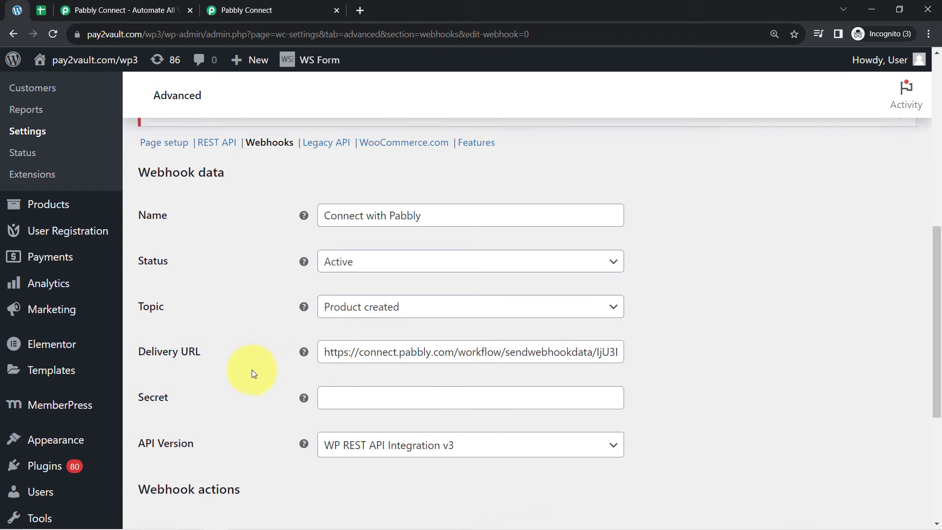
{"action": "scroll", "coordinate": [224, 439], "scroll_direction": "down", "scroll_amount": 2}
{"action": "left_click", "coordinate": [173, 480]}
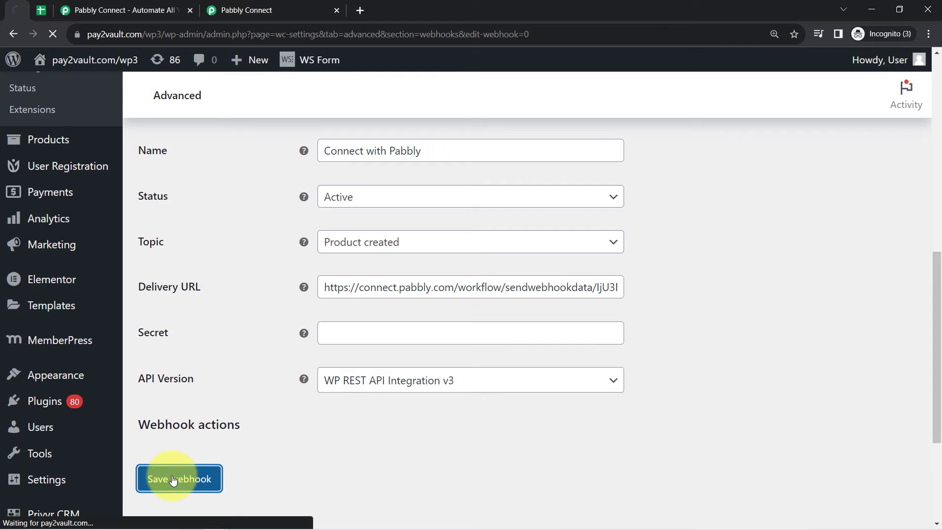
{"action": "scroll", "coordinate": [229, 314], "scroll_direction": "down", "scroll_amount": 6}
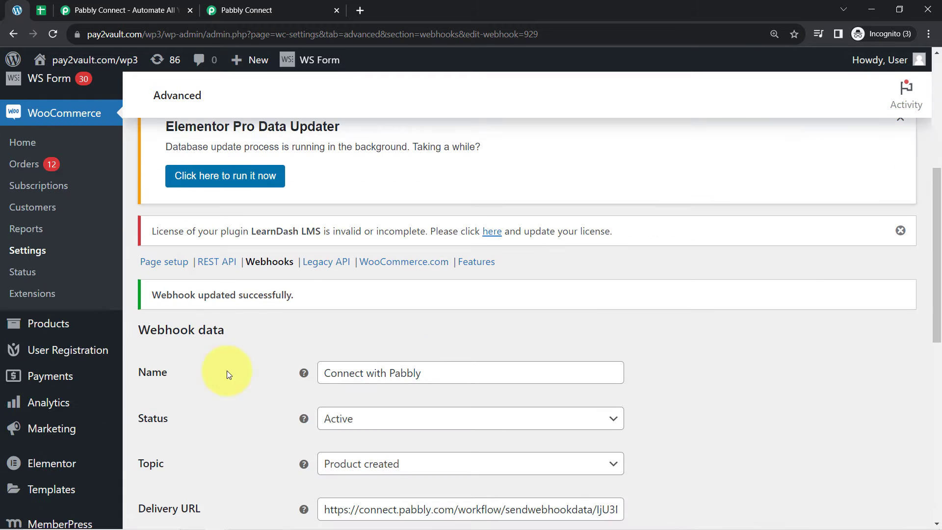
{"action": "left_click_drag", "start_coordinate": [160, 295], "coordinate": [259, 304]}
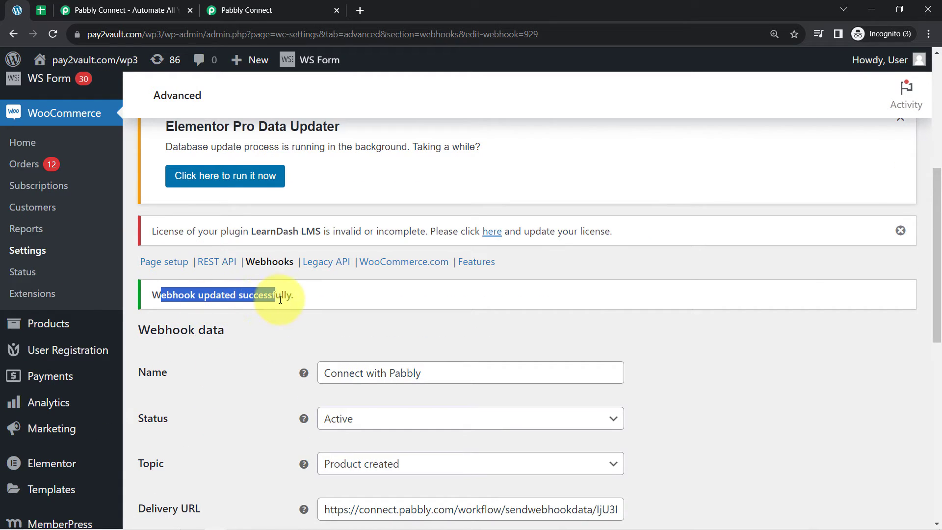
Step: Back in Pabbly Connect, re-capture the WooCommerce webhook response and confirm with Yes
{"action": "left_click", "coordinate": [232, 6]}
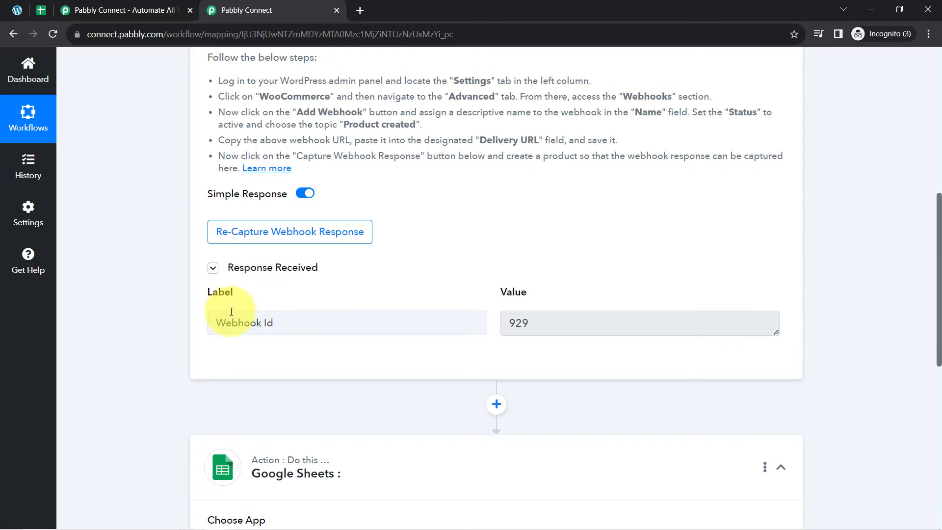
{"action": "left_click_drag", "start_coordinate": [270, 326], "coordinate": [231, 323]}
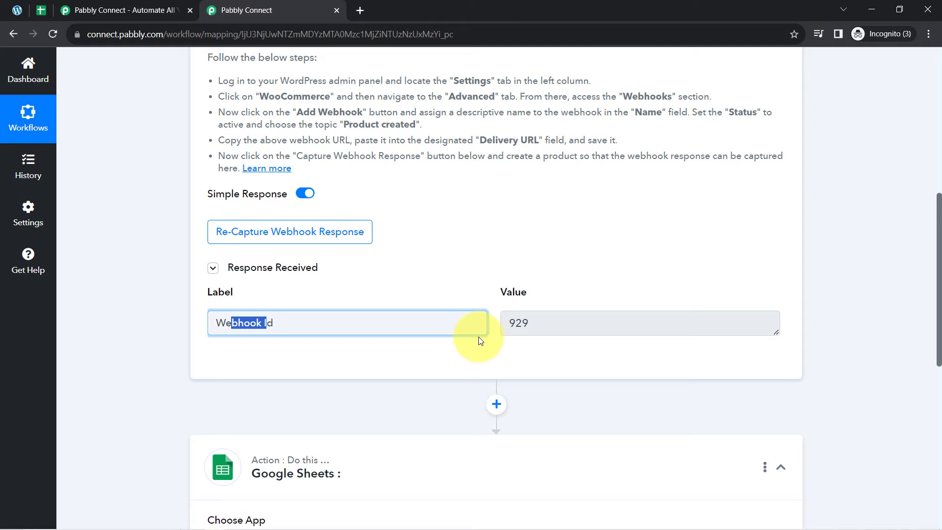
{"action": "left_click", "coordinate": [274, 242]}
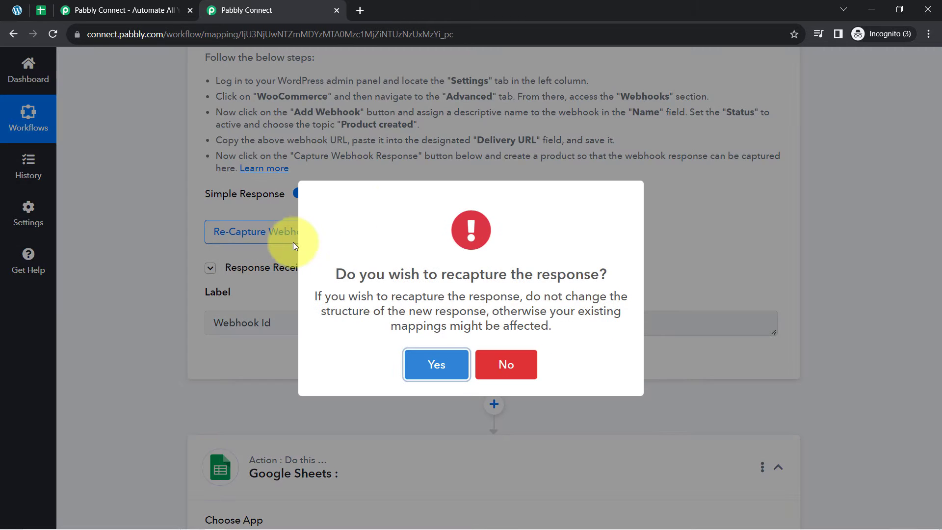
{"action": "left_click", "coordinate": [429, 363]}
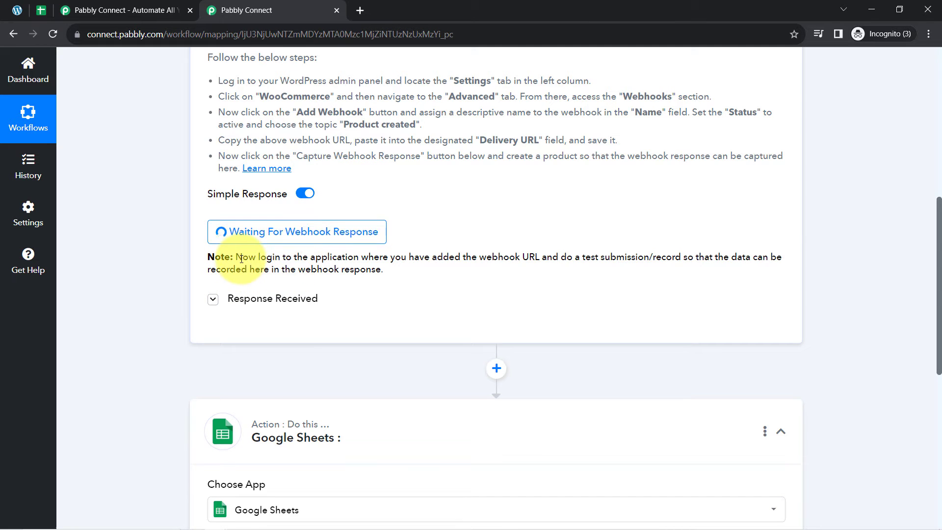
{"action": "left_click_drag", "start_coordinate": [268, 258], "coordinate": [698, 259]}
{"action": "left_click_drag", "start_coordinate": [626, 254], "coordinate": [367, 265]}
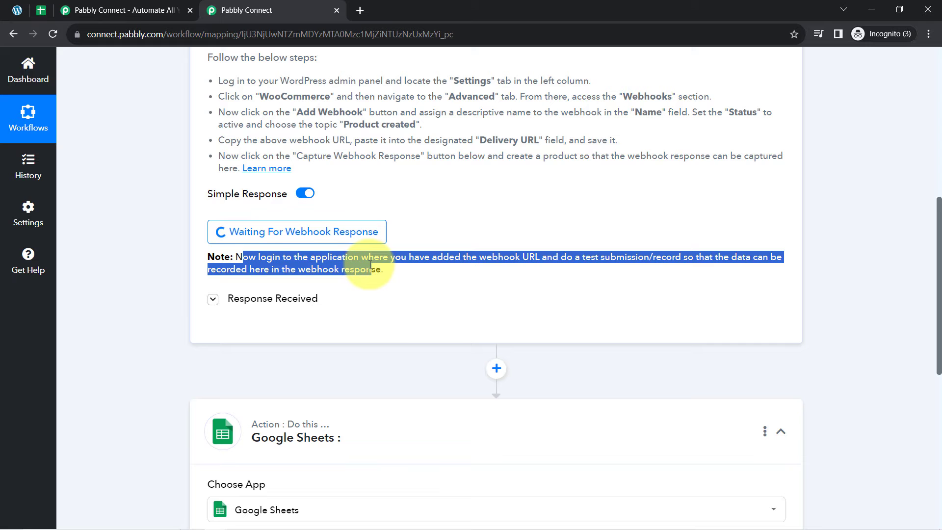
{"action": "left_click", "coordinate": [371, 265]}
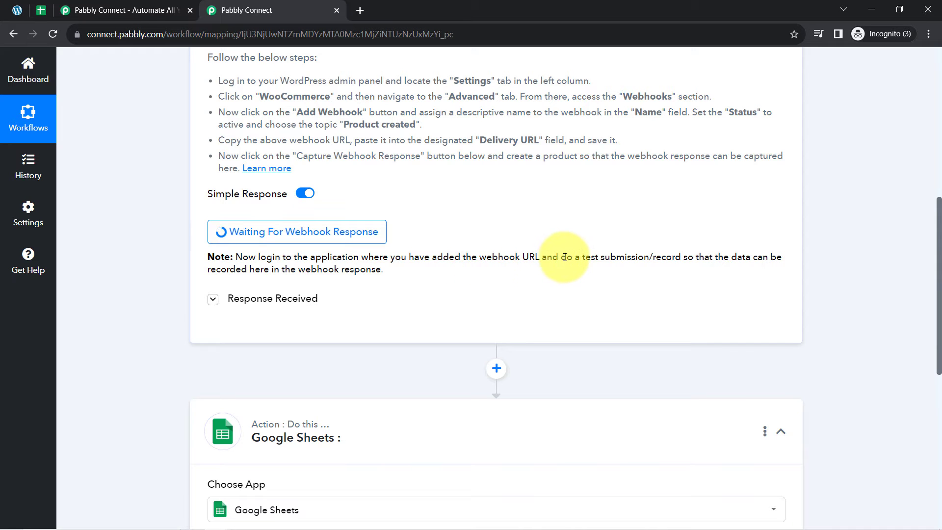
{"action": "left_click_drag", "start_coordinate": [583, 257], "coordinate": [681, 257]}
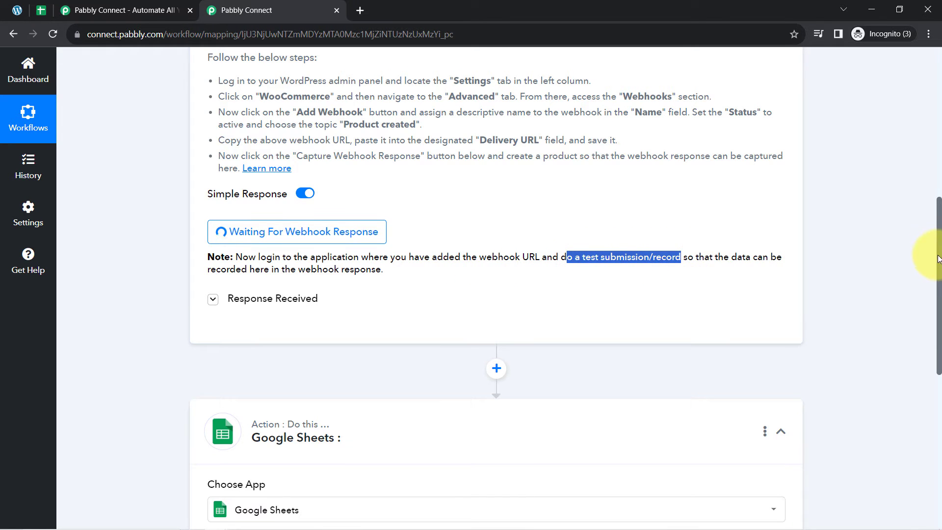
{"action": "left_click_drag", "start_coordinate": [939, 258], "coordinate": [916, 136]}
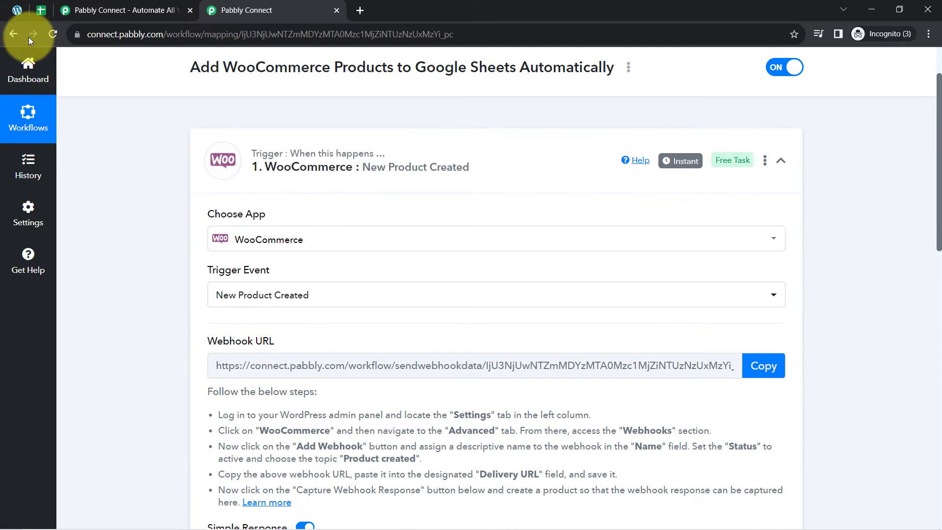
Step: In WordPress, go to Products > All Products and open Add New for a test product
{"action": "left_click", "coordinate": [17, 10]}
{"action": "scroll", "coordinate": [42, 275], "scroll_direction": "down", "scroll_amount": 3}
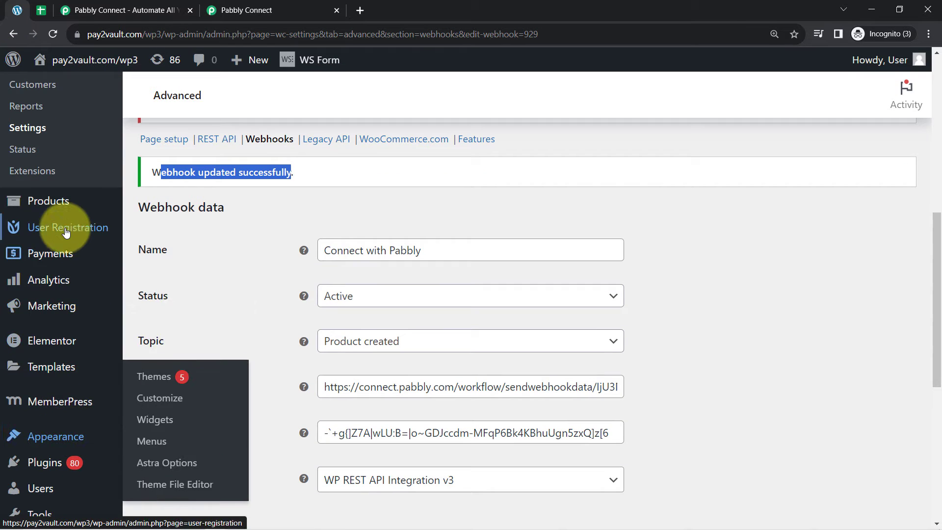
{"action": "left_click", "coordinate": [43, 207]}
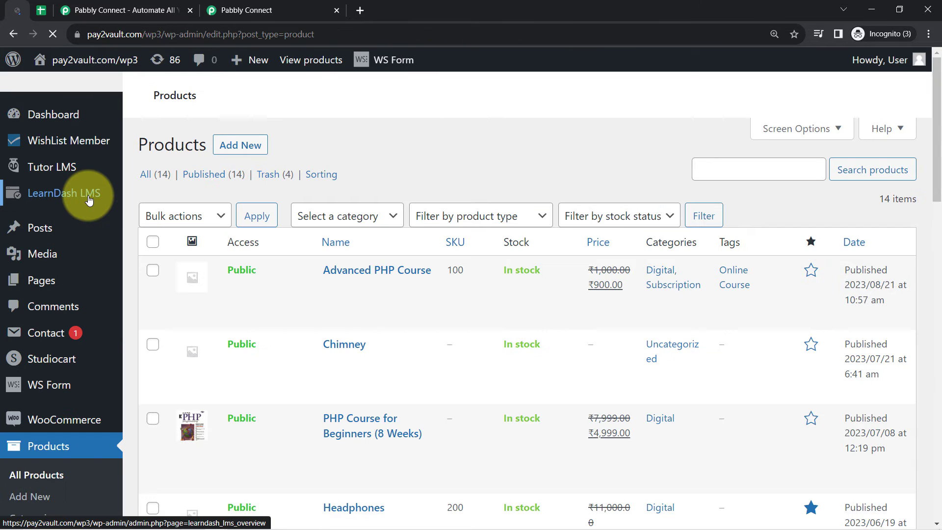
{"action": "left_click", "coordinate": [253, 9]}
{"action": "scroll", "coordinate": [190, 390], "scroll_direction": "down", "scroll_amount": 9}
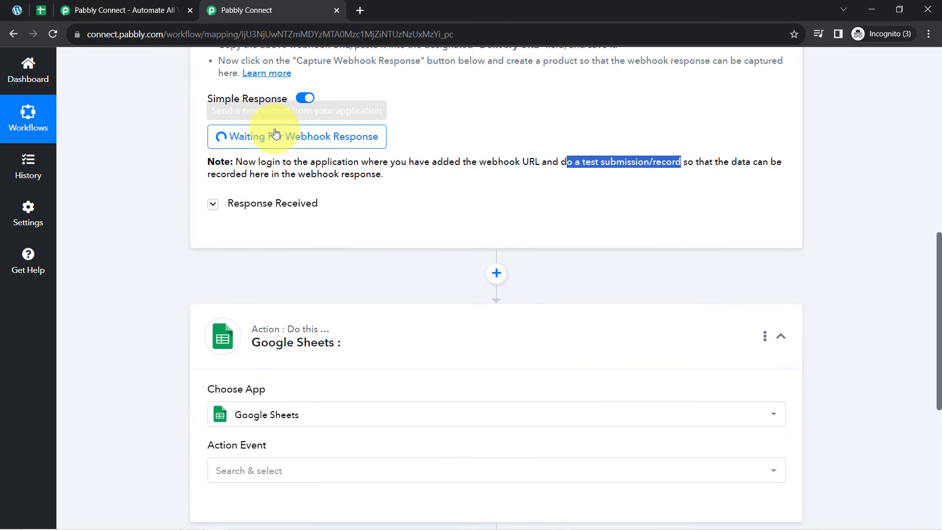
{"action": "left_click", "coordinate": [17, 10]}
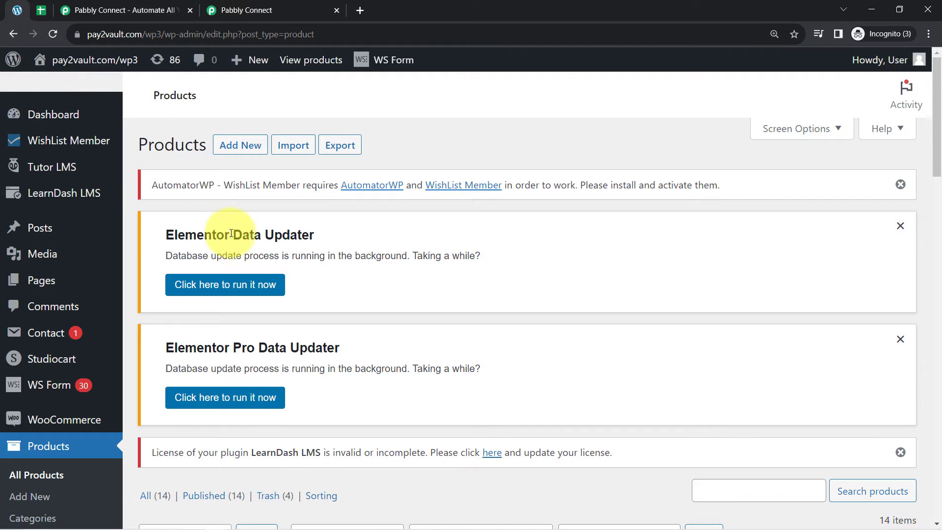
{"action": "scroll", "coordinate": [208, 157], "scroll_direction": "down", "scroll_amount": 1}
{"action": "scroll", "coordinate": [208, 157], "scroll_direction": "down", "scroll_amount": 1}
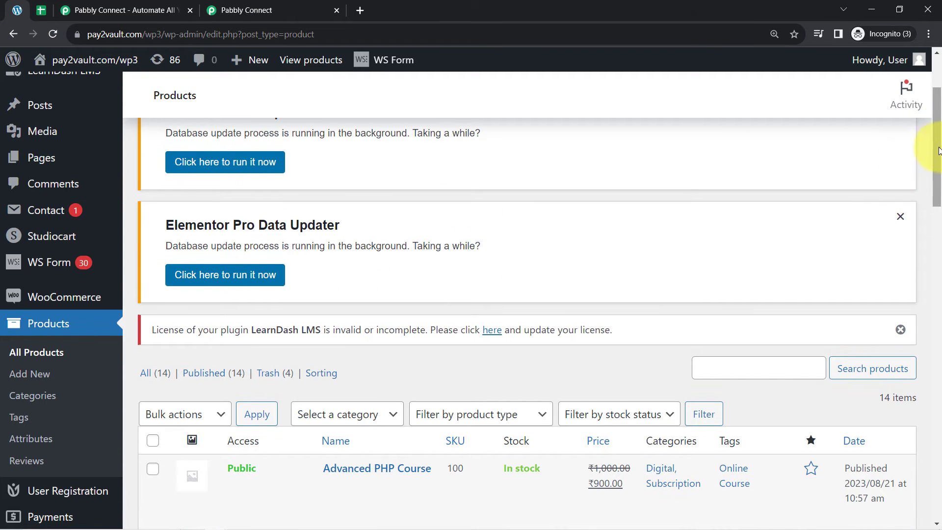
{"action": "left_click_drag", "start_coordinate": [938, 151], "coordinate": [938, 58]}
{"action": "left_click", "coordinate": [253, 148]}
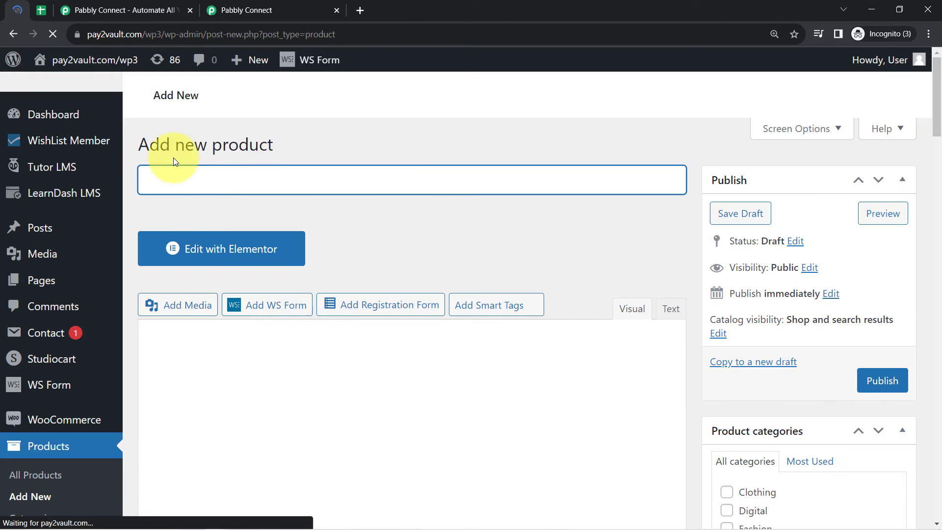
Step: Copy 'Redvi Note 9 Pro Max' from Notepad into the Product name field
{"action": "left_click_drag", "start_coordinate": [175, 147], "coordinate": [239, 144]}
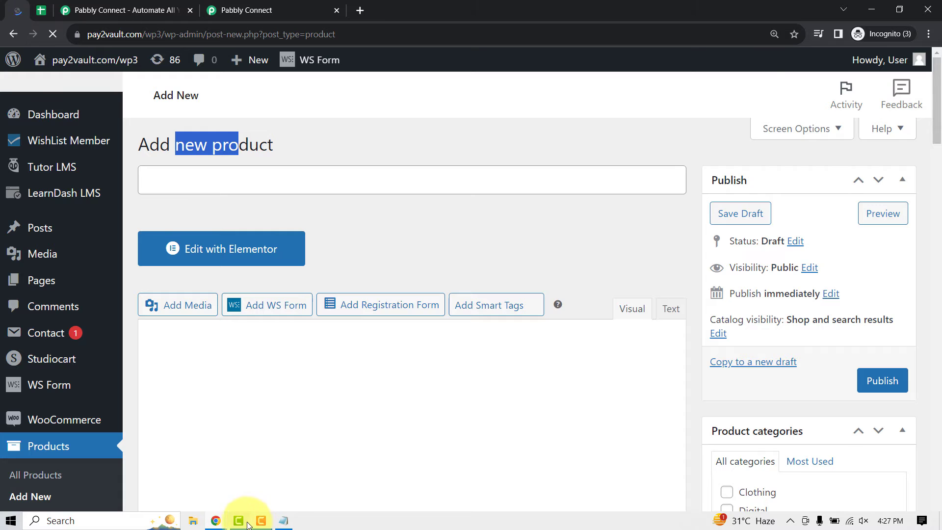
{"action": "left_click", "coordinate": [283, 521]}
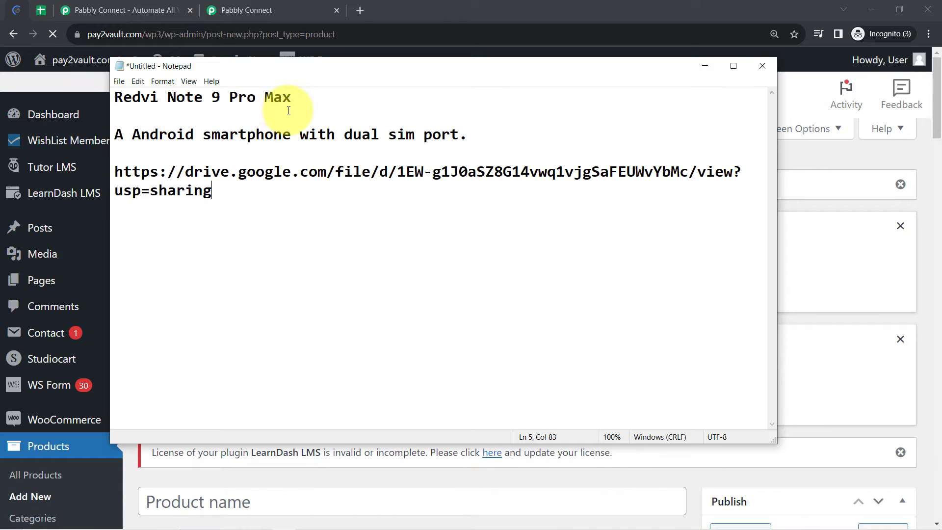
{"action": "left_click_drag", "start_coordinate": [292, 98], "coordinate": [106, 99]}
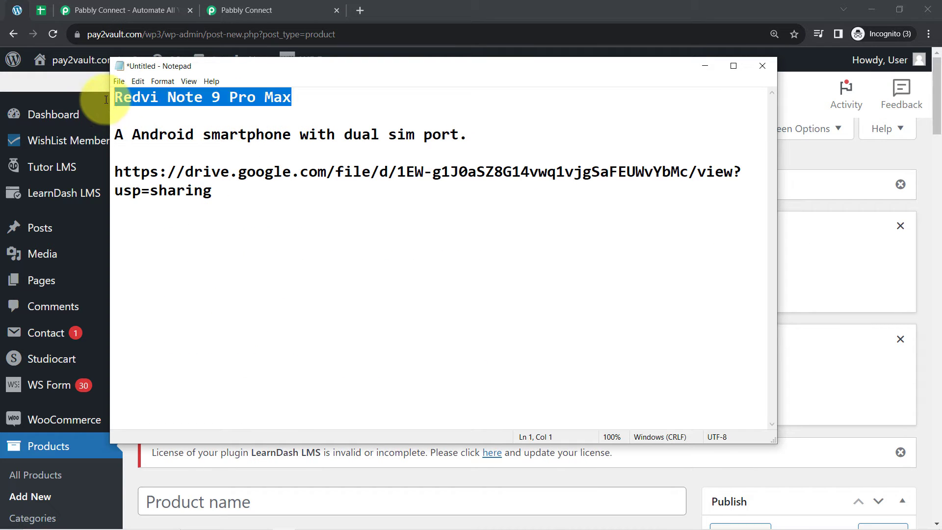
{"action": "left_click", "coordinate": [705, 66]}
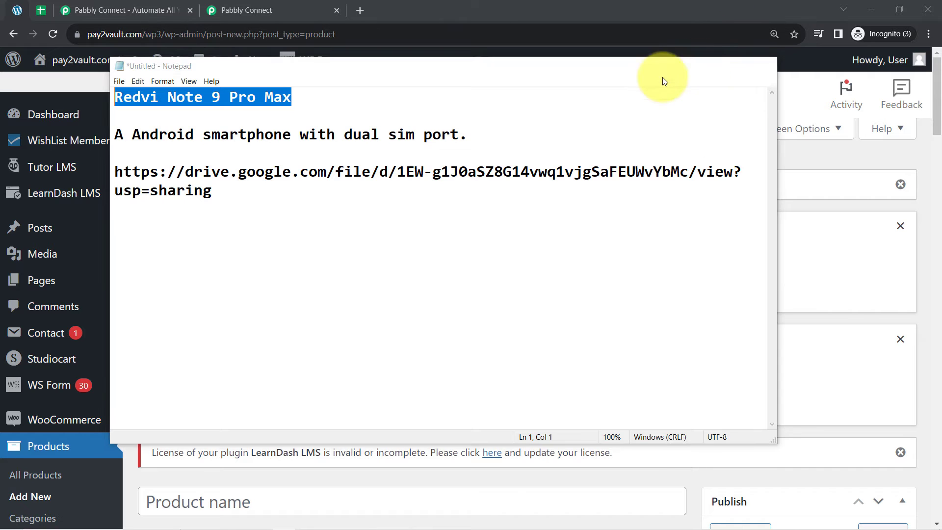
{"action": "scroll", "coordinate": [212, 225], "scroll_direction": "down", "scroll_amount": 5}
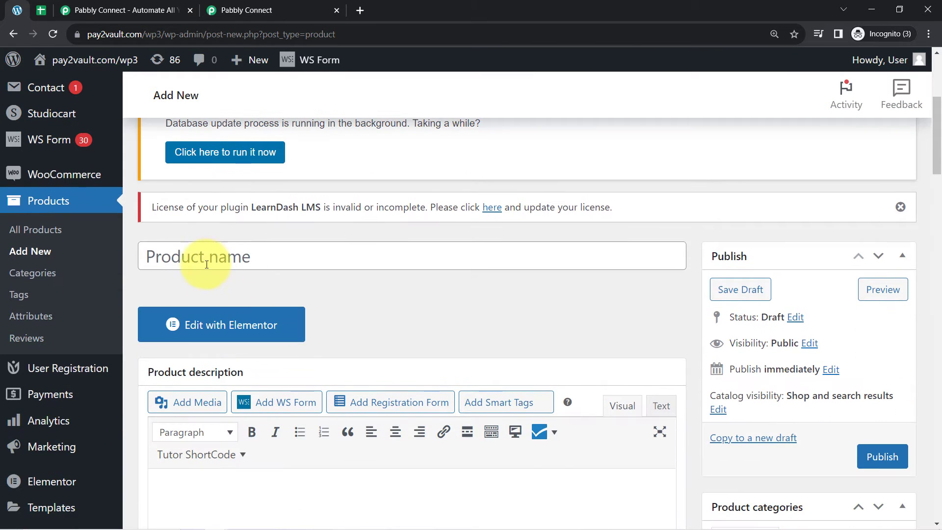
{"action": "left_click", "coordinate": [205, 261]}
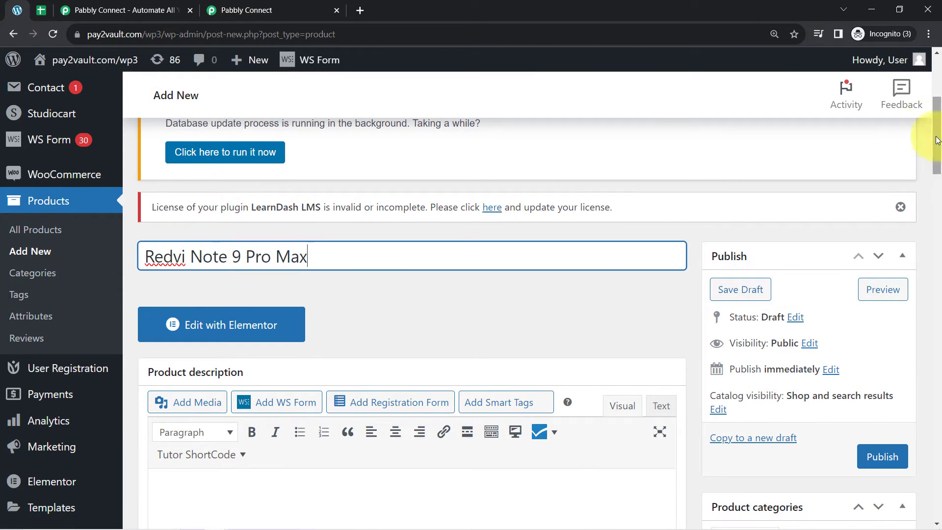
{"action": "left_click_drag", "start_coordinate": [938, 132], "coordinate": [937, 300]}
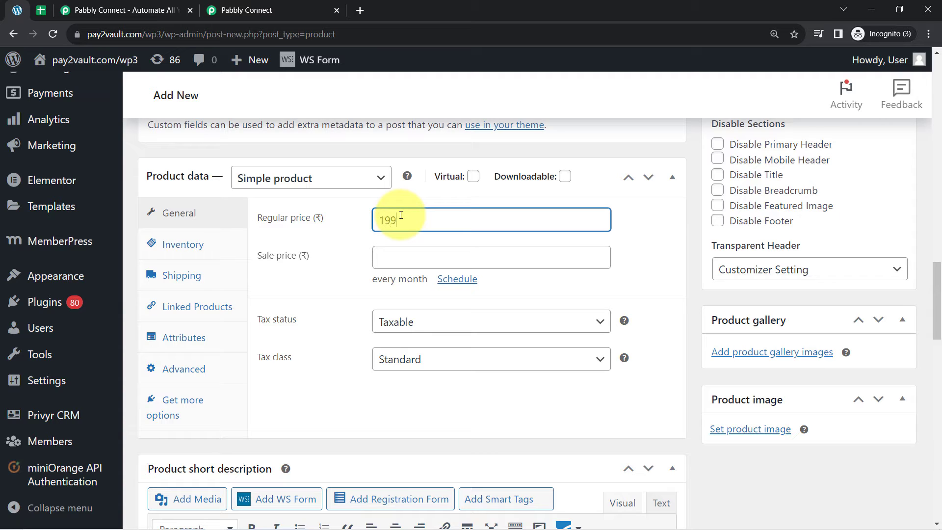
Step: Enter regular price 19999 and sale price 17999, reviewing the other product data tabs
{"action": "key", "text": "Tab"}
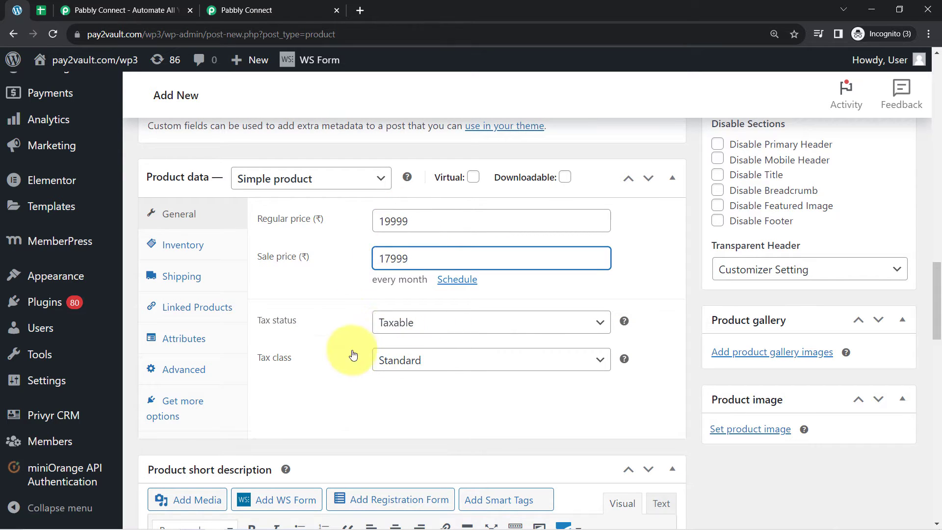
{"action": "left_click", "coordinate": [178, 248]}
{"action": "left_click", "coordinate": [173, 278]}
{"action": "left_click", "coordinate": [175, 306]}
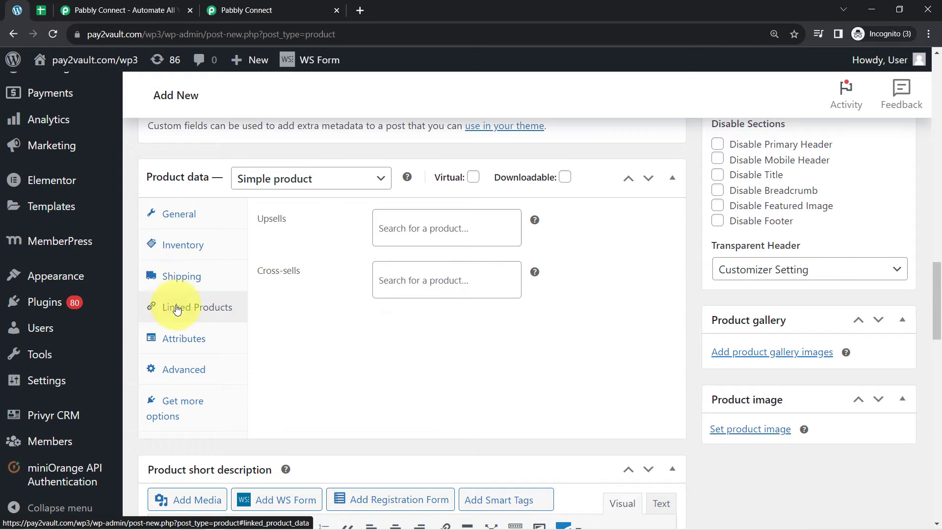
{"action": "left_click", "coordinate": [180, 339]}
{"action": "left_click", "coordinate": [167, 373]}
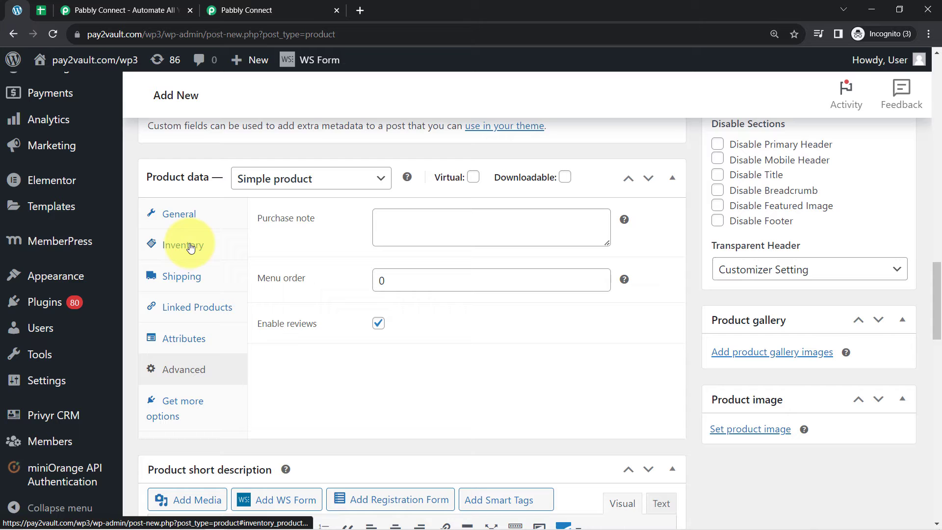
{"action": "left_click", "coordinate": [182, 216]}
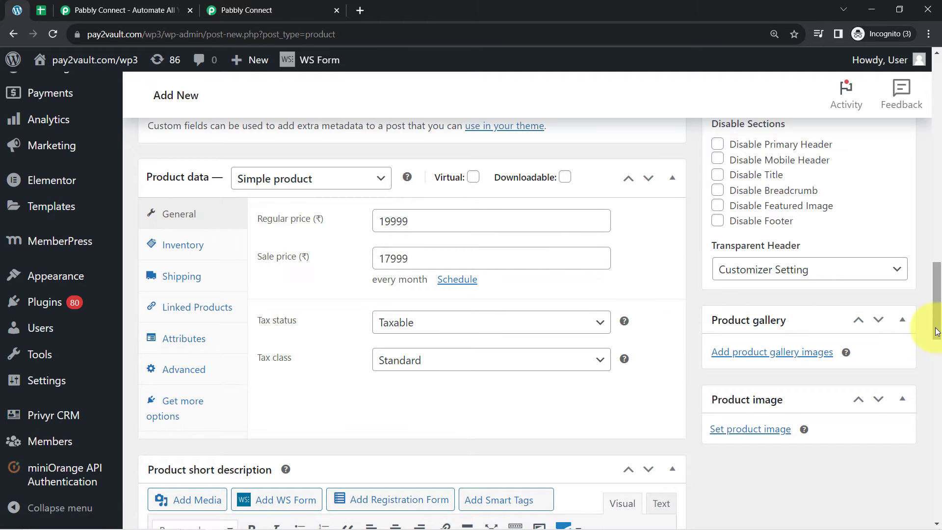
{"action": "left_click_drag", "start_coordinate": [937, 328], "coordinate": [939, 350]}
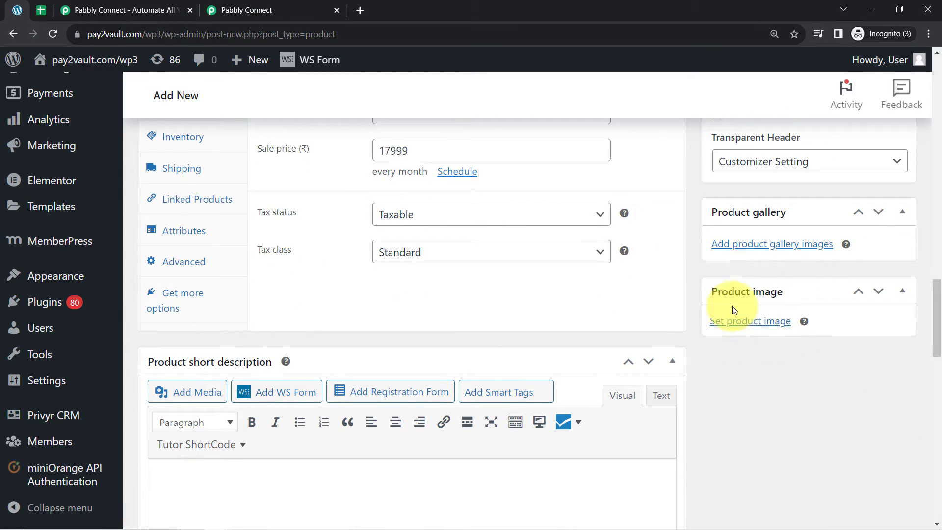
Step: Set the phone photo from the Media Library as the product image
{"action": "left_click", "coordinate": [755, 322]}
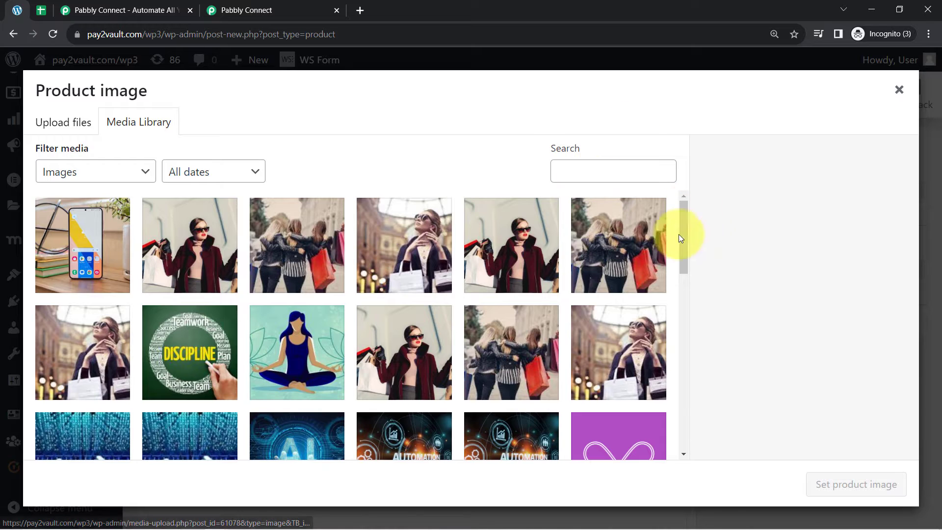
{"action": "left_click", "coordinate": [73, 260]}
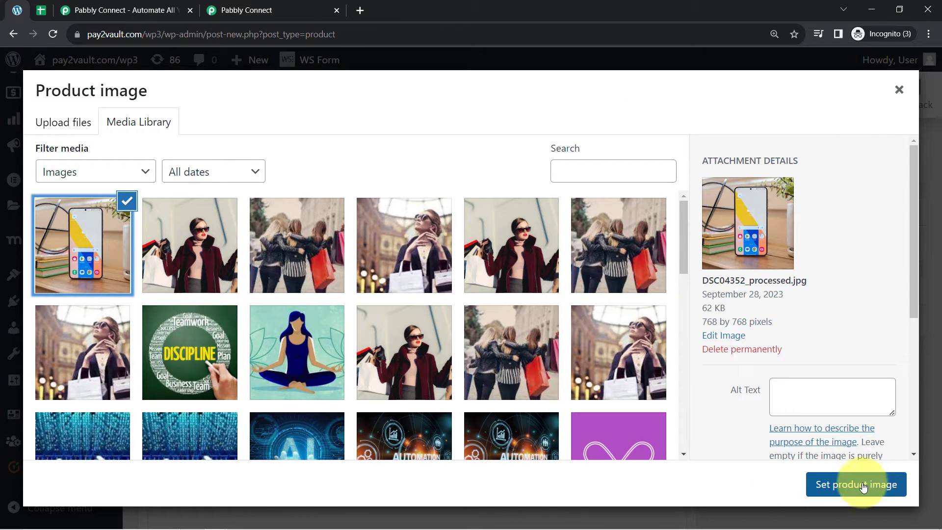
{"action": "left_click", "coordinate": [834, 484]}
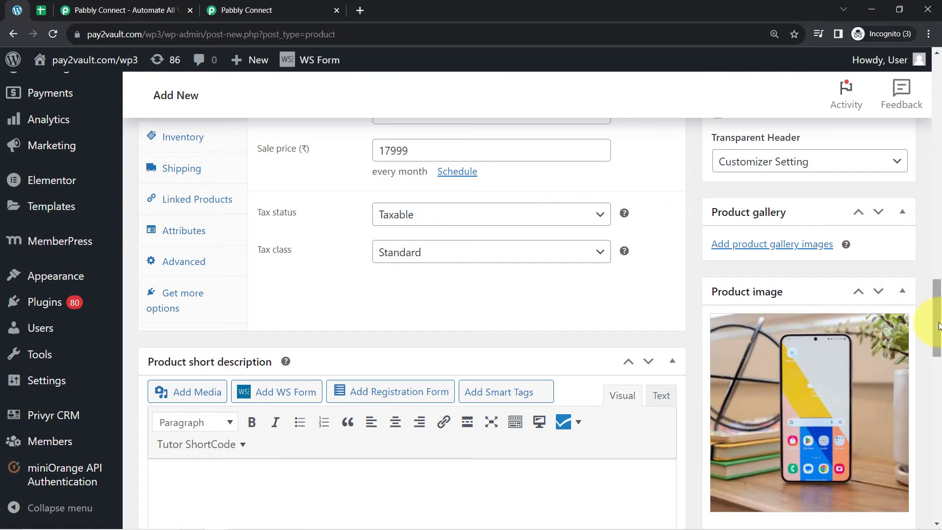
{"action": "left_click_drag", "start_coordinate": [935, 321], "coordinate": [935, 352]}
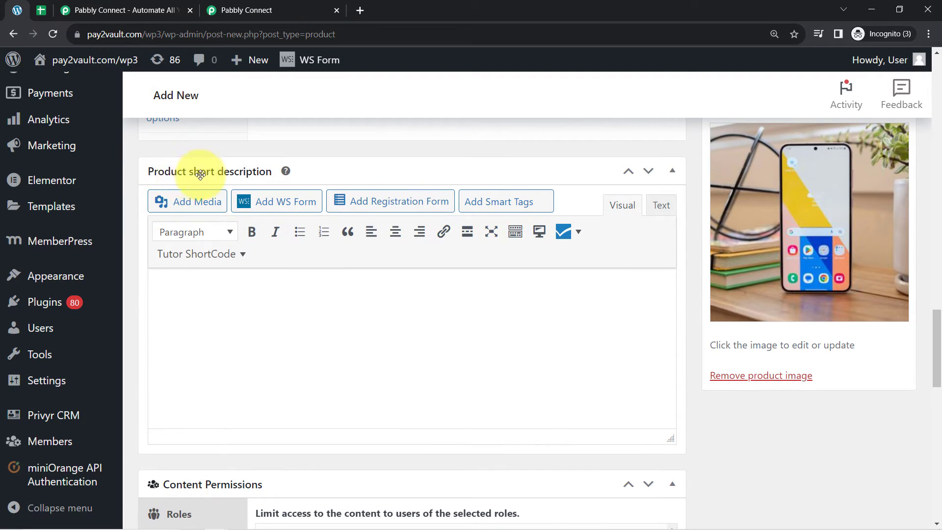
Step: Paste the short description from Notepad, publish the product, and return to the Pabbly workflow
{"action": "mouse_move", "coordinate": [271, 509]}
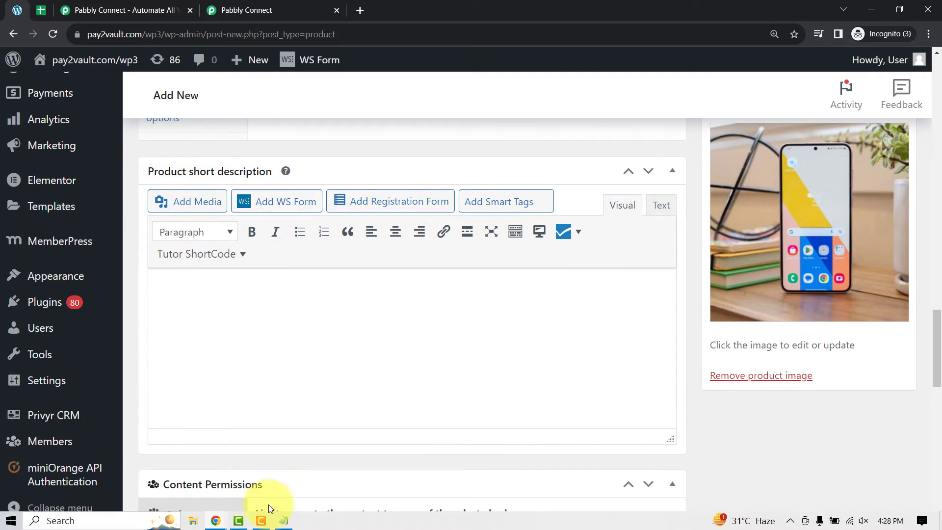
{"action": "left_click", "coordinate": [283, 521]}
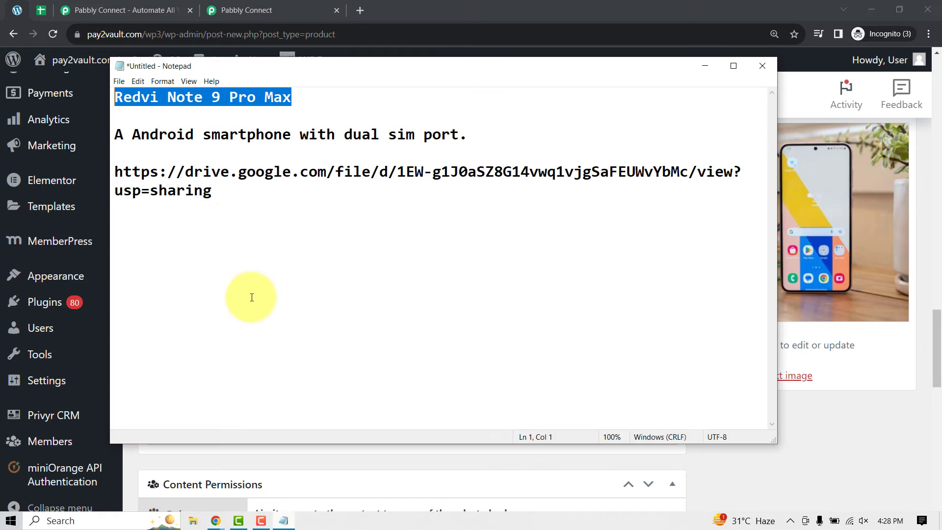
{"action": "left_click", "coordinate": [111, 166]}
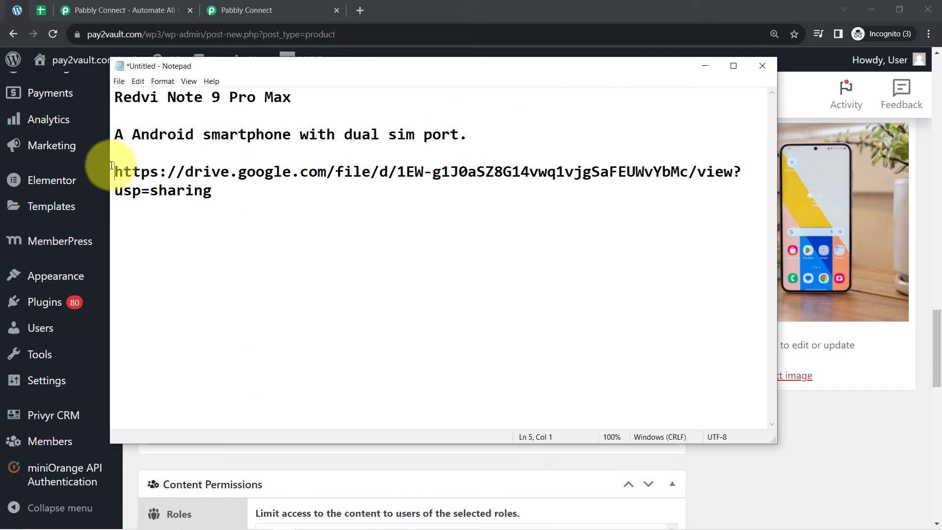
{"action": "left_click_drag", "start_coordinate": [111, 144], "coordinate": [119, 136]}
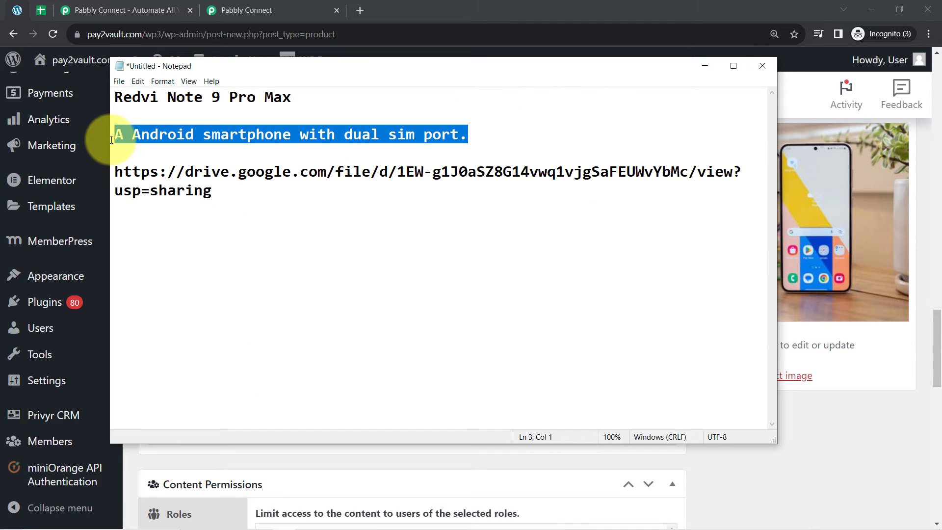
{"action": "left_click", "coordinate": [705, 66]}
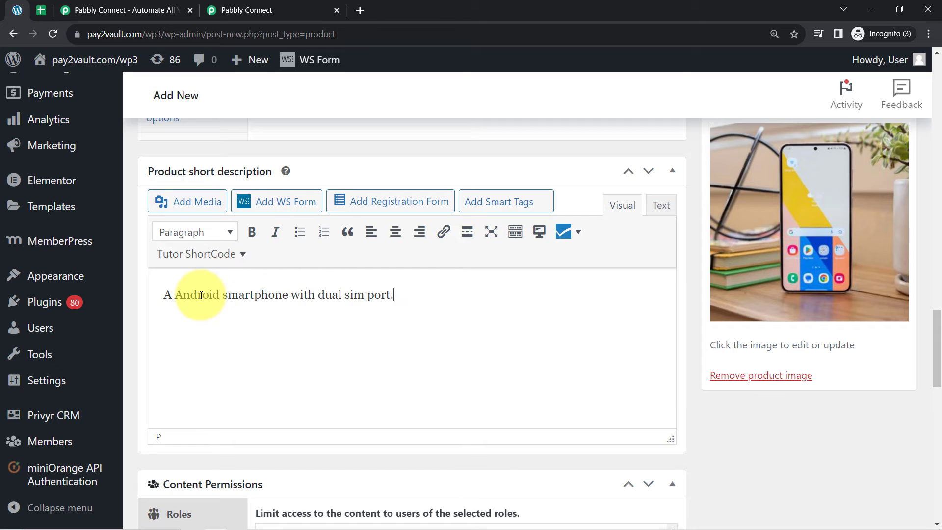
{"action": "left_click_drag", "start_coordinate": [938, 336], "coordinate": [937, 146]}
{"action": "left_click", "coordinate": [877, 324]}
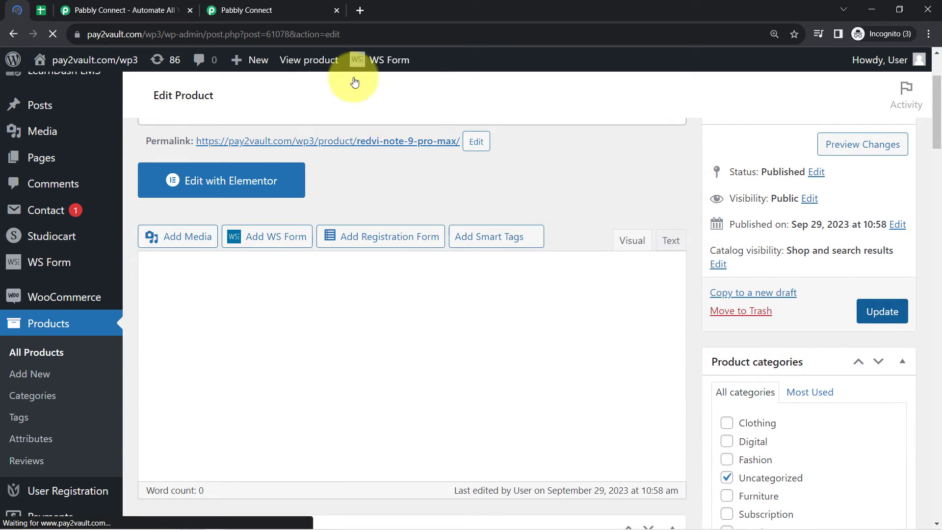
{"action": "left_click", "coordinate": [252, 7]}
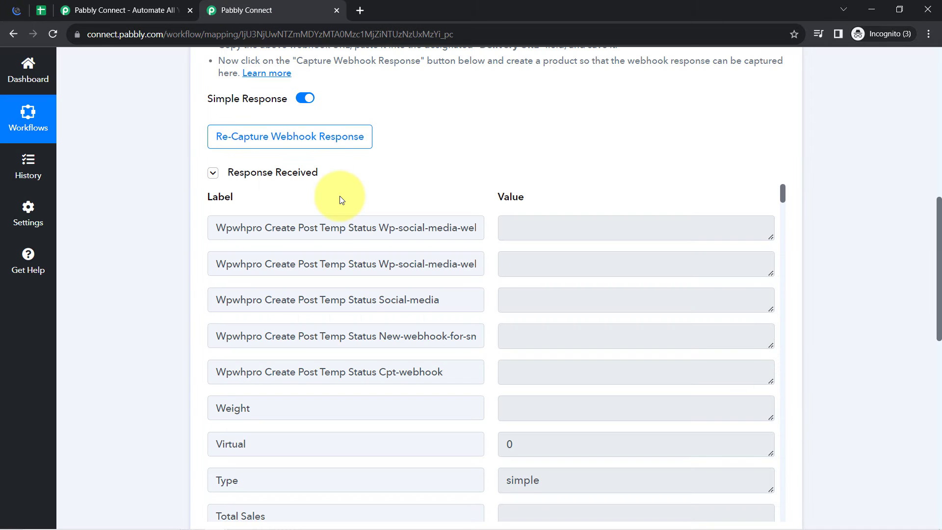
Step: Check the Stock Status value instock and the product Slug in the captured response
{"action": "left_click", "coordinate": [300, 178]}
{"action": "left_click", "coordinate": [300, 179]}
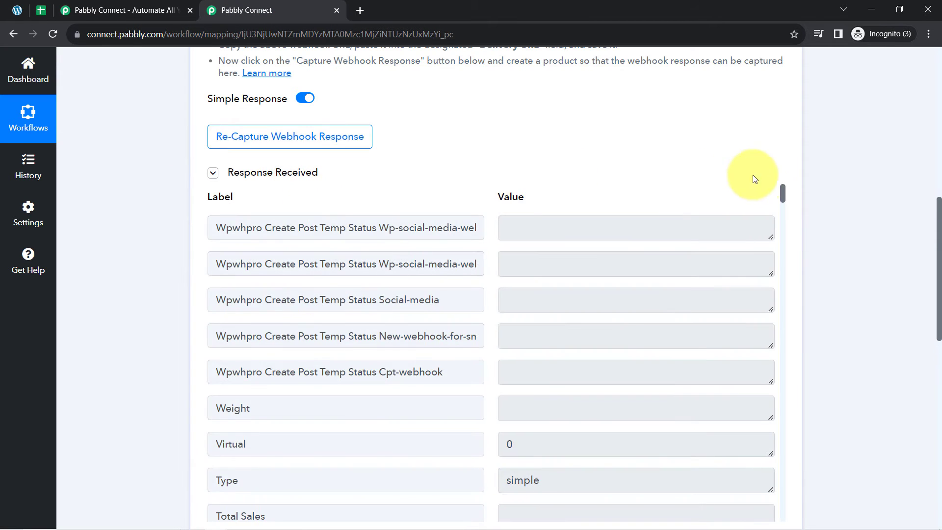
{"action": "left_click_drag", "start_coordinate": [784, 195], "coordinate": [777, 218]}
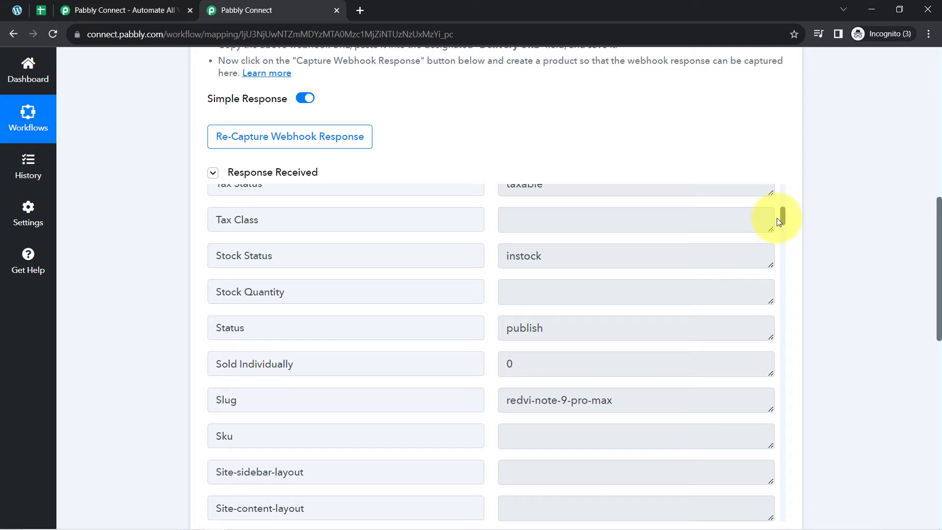
{"action": "double_click", "coordinate": [524, 255]}
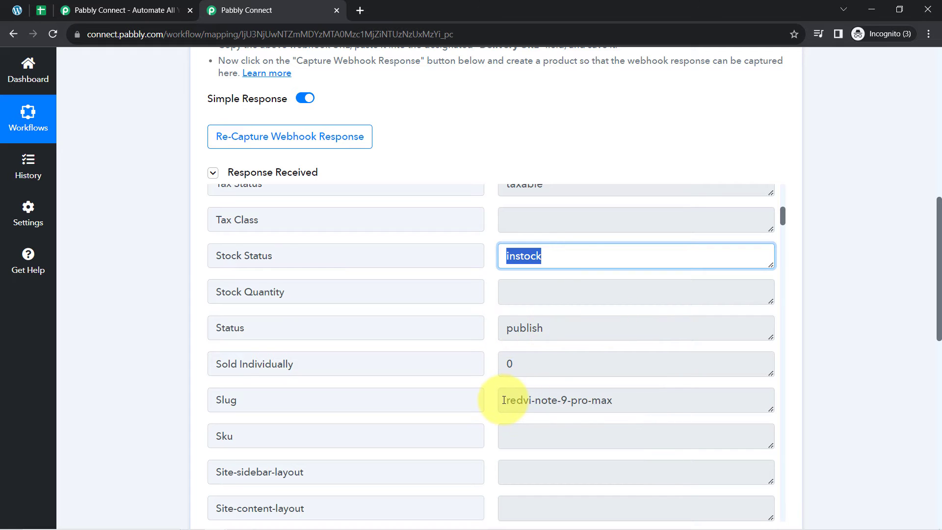
{"action": "triple_click", "coordinate": [504, 400]}
{"action": "left_click_drag", "start_coordinate": [783, 218], "coordinate": [784, 231]}
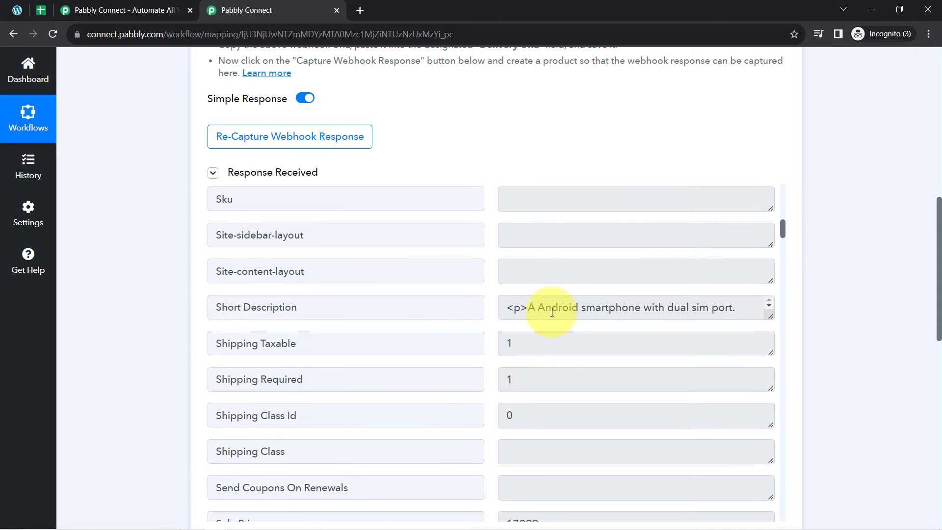
Step: Inspect the full Short Description, noting it still starts with a <p> tag
{"action": "left_click_drag", "start_coordinate": [546, 311], "coordinate": [772, 303]}
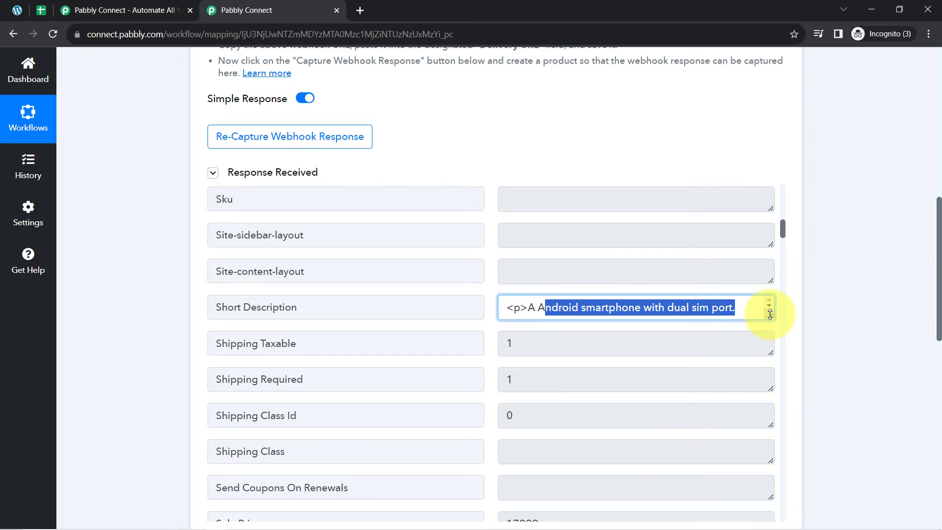
{"action": "left_click", "coordinate": [571, 303]}
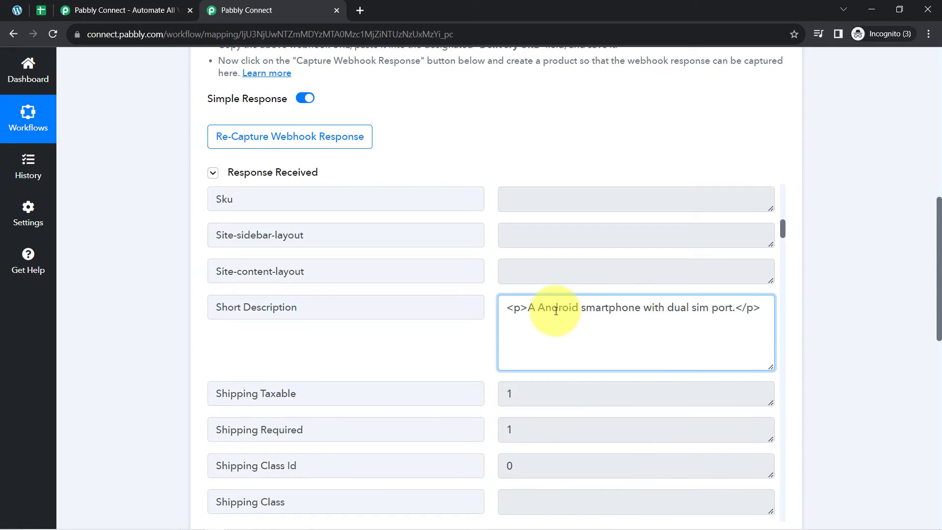
{"action": "left_click_drag", "start_coordinate": [556, 311], "coordinate": [703, 305]}
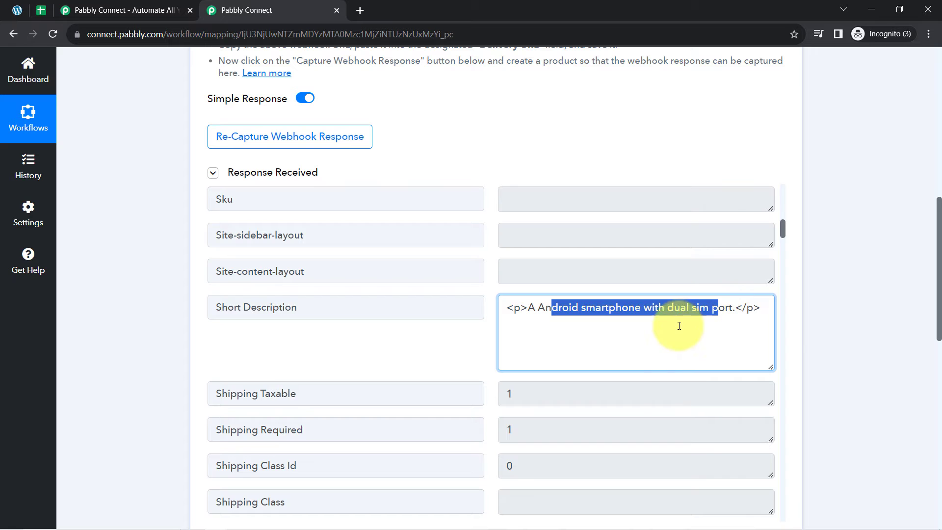
{"action": "left_click_drag", "start_coordinate": [531, 309], "coordinate": [506, 309]}
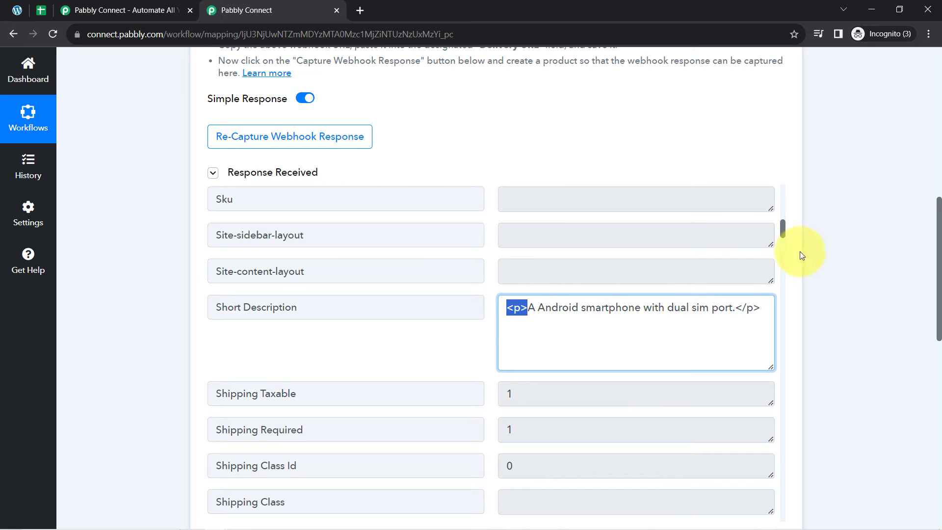
{"action": "left_click_drag", "start_coordinate": [783, 231], "coordinate": [783, 269]}
Step: Check the Permalink and the Name Redvi Note 9 Pro Max, then collapse Response Received
{"action": "left_click", "coordinate": [666, 296]}
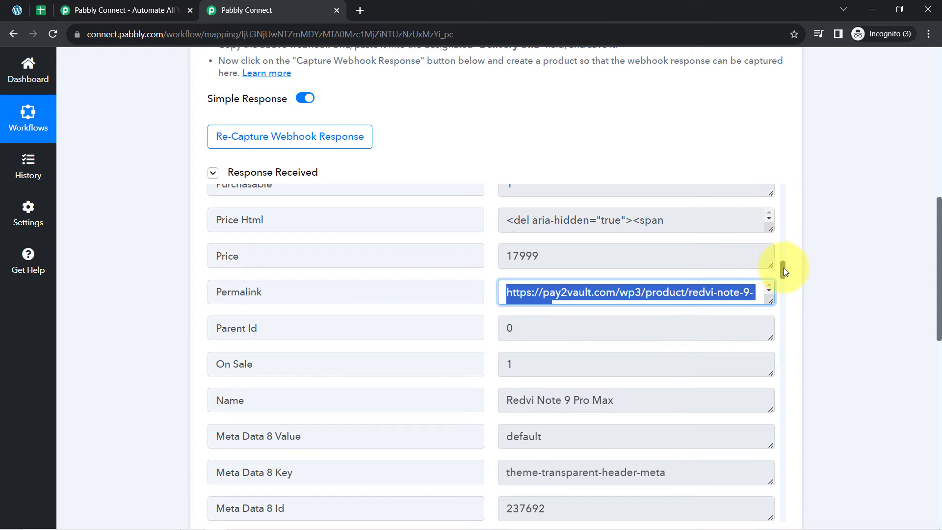
{"action": "left_click_drag", "start_coordinate": [784, 271], "coordinate": [785, 274]}
{"action": "left_click", "coordinate": [588, 345]}
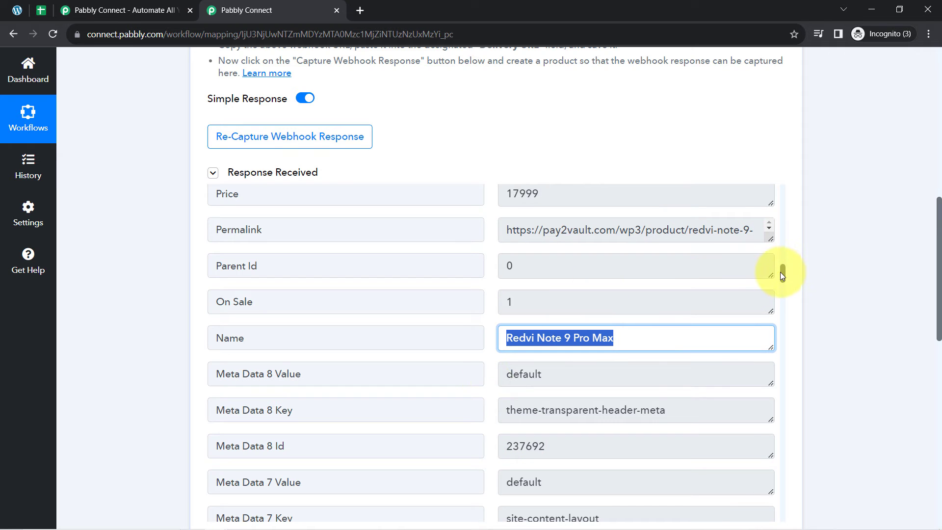
{"action": "left_click_drag", "start_coordinate": [781, 272], "coordinate": [790, 323]}
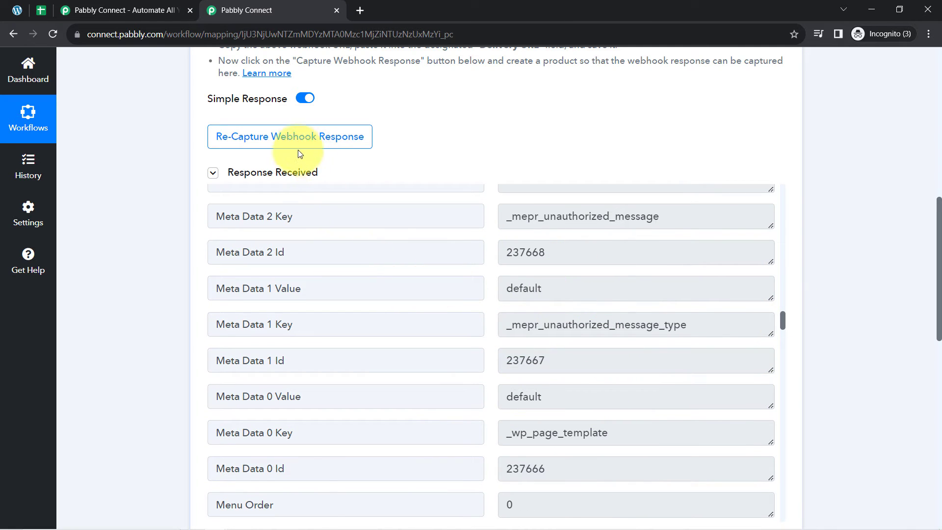
{"action": "left_click", "coordinate": [278, 174]}
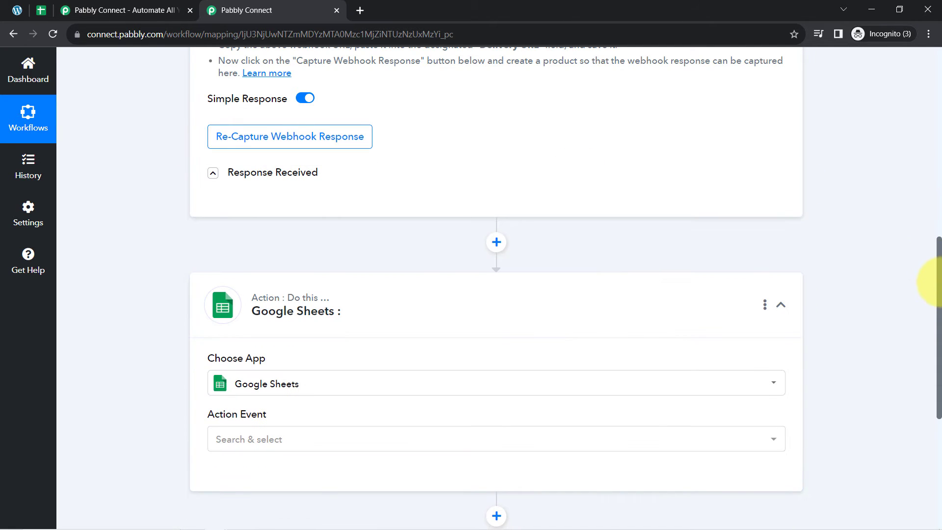
Step: Collapse the WooCommerce New Product Created trigger and move down to the Google Sheets action
{"action": "left_click_drag", "start_coordinate": [937, 282], "coordinate": [940, 67]}
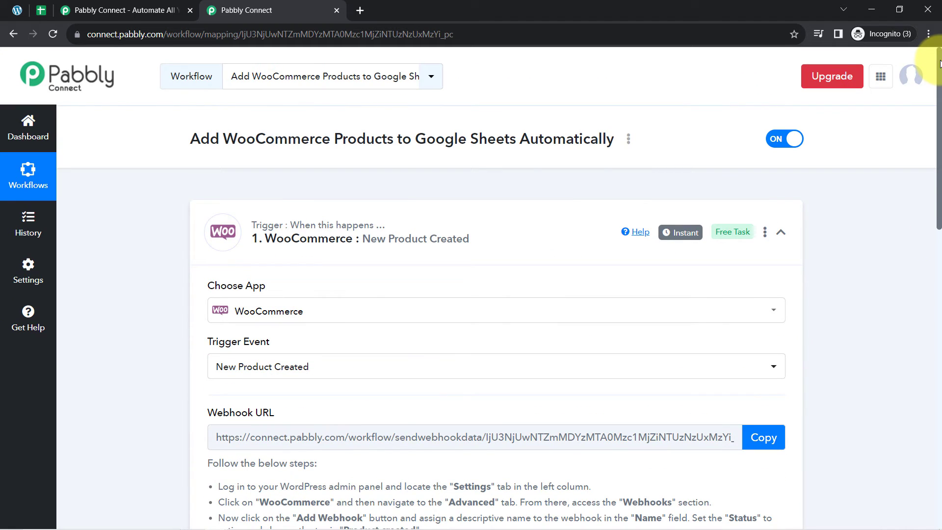
{"action": "left_click", "coordinate": [321, 239]}
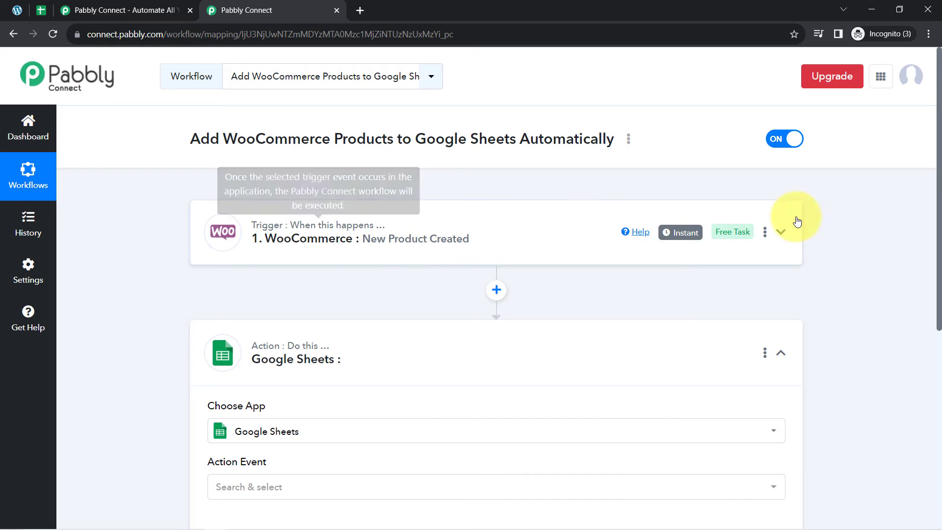
{"action": "left_click_drag", "start_coordinate": [939, 179], "coordinate": [939, 282]}
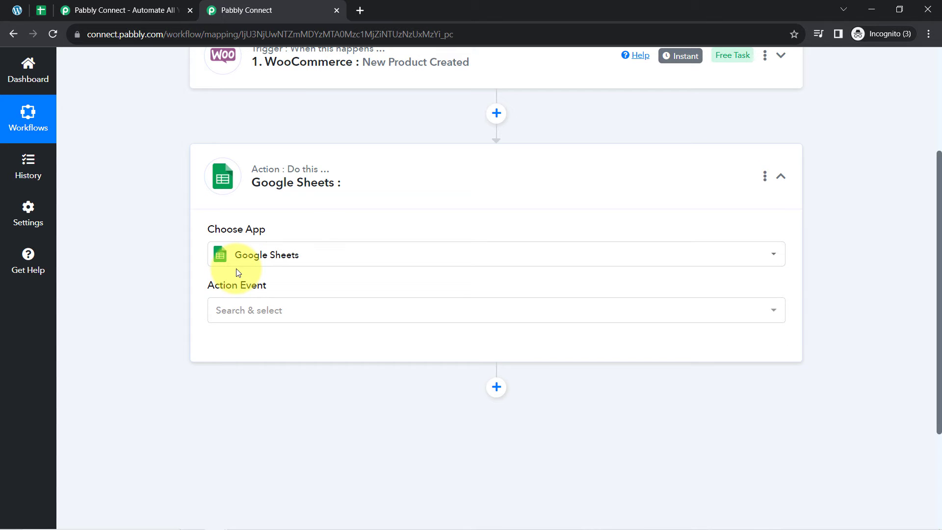
Step: Set the action event to Add New Row and save the existing Google Sheets #3 connection
{"action": "left_click", "coordinate": [232, 313]}
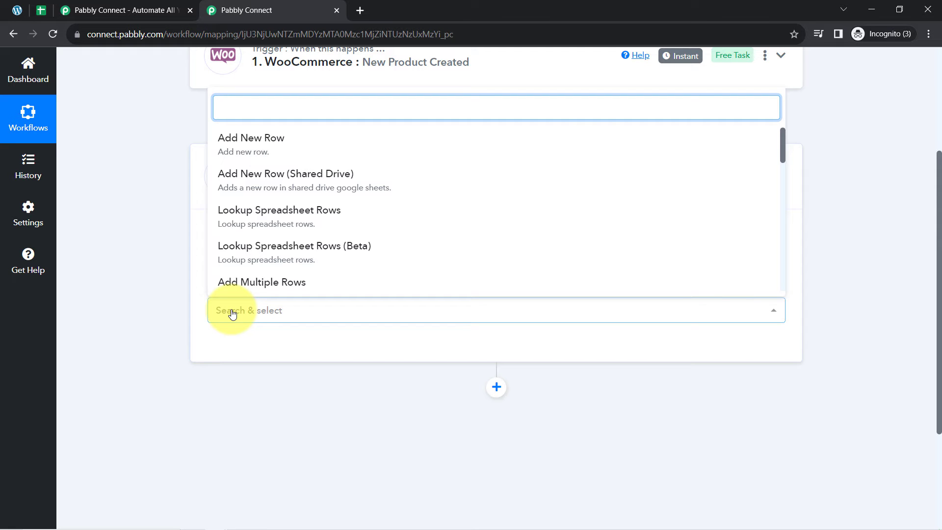
{"action": "left_click", "coordinate": [252, 139]}
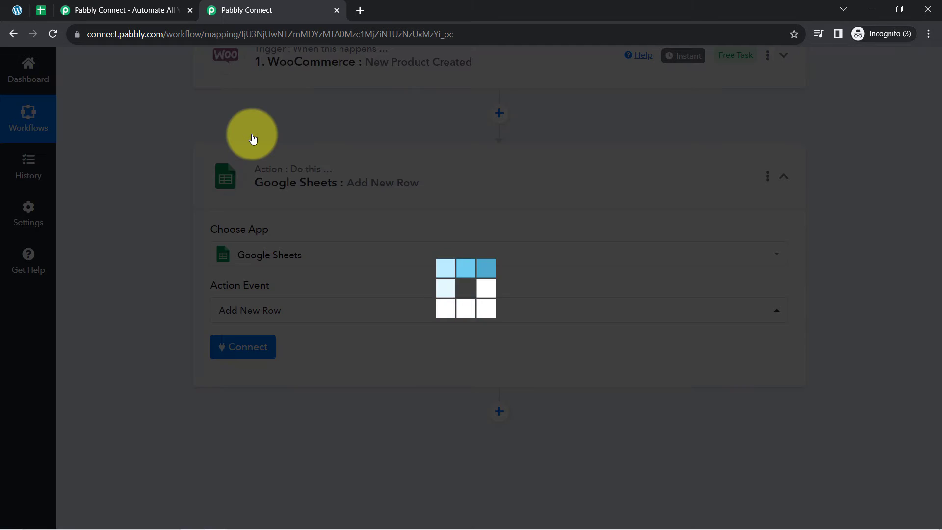
{"action": "left_click", "coordinate": [243, 352]}
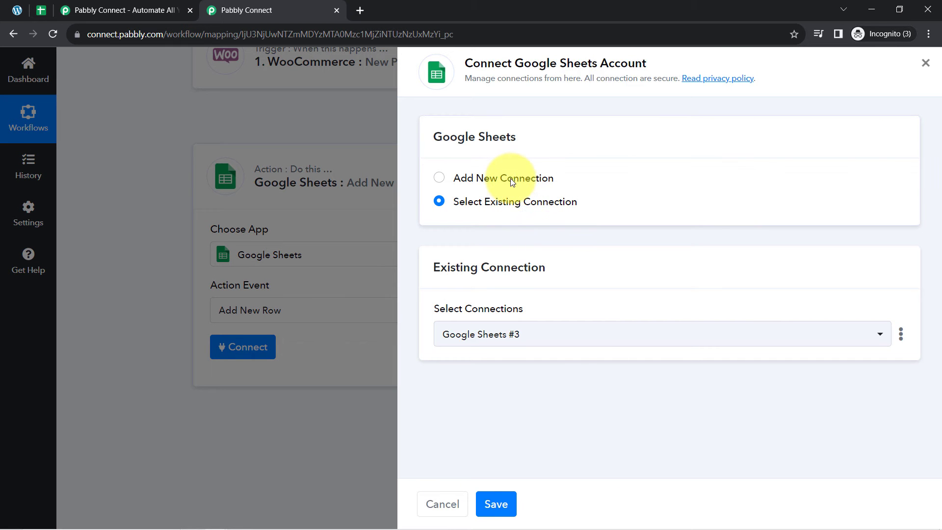
{"action": "left_click", "coordinate": [513, 182]}
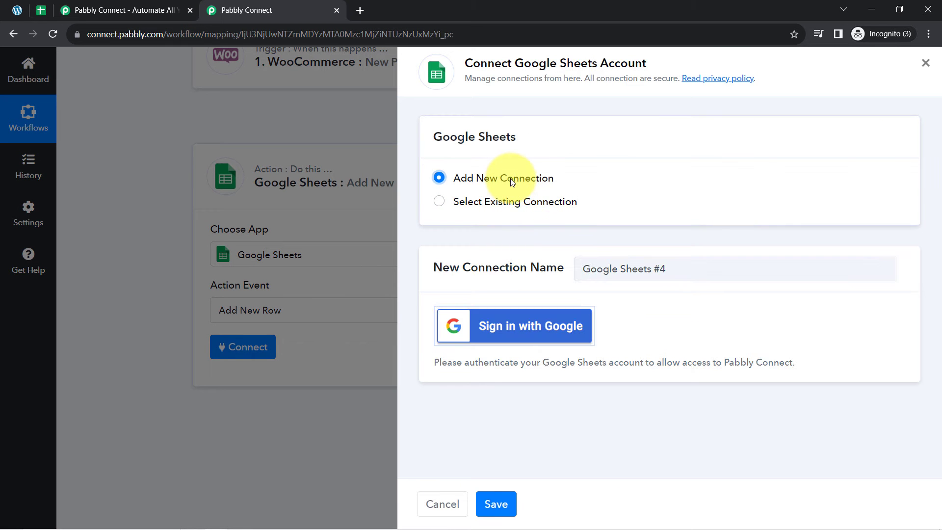
{"action": "left_click", "coordinate": [528, 327]}
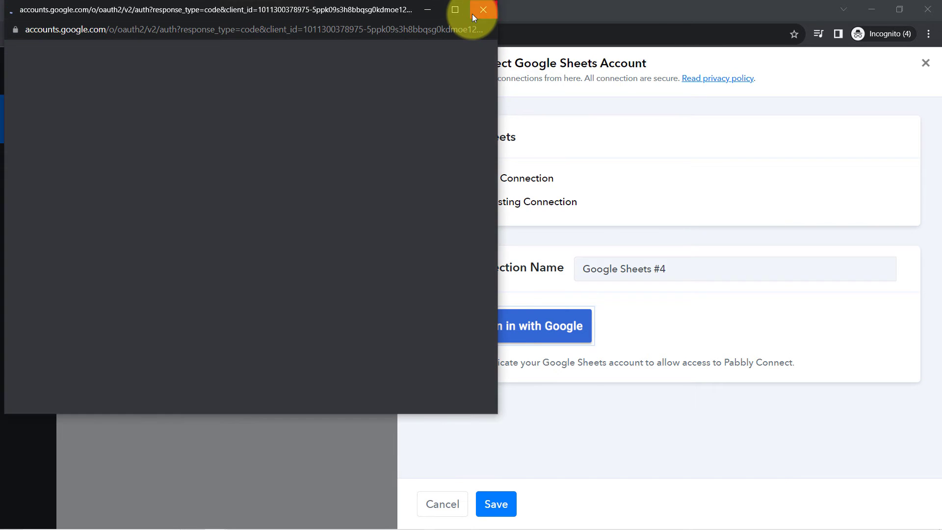
{"action": "left_click", "coordinate": [472, 14]}
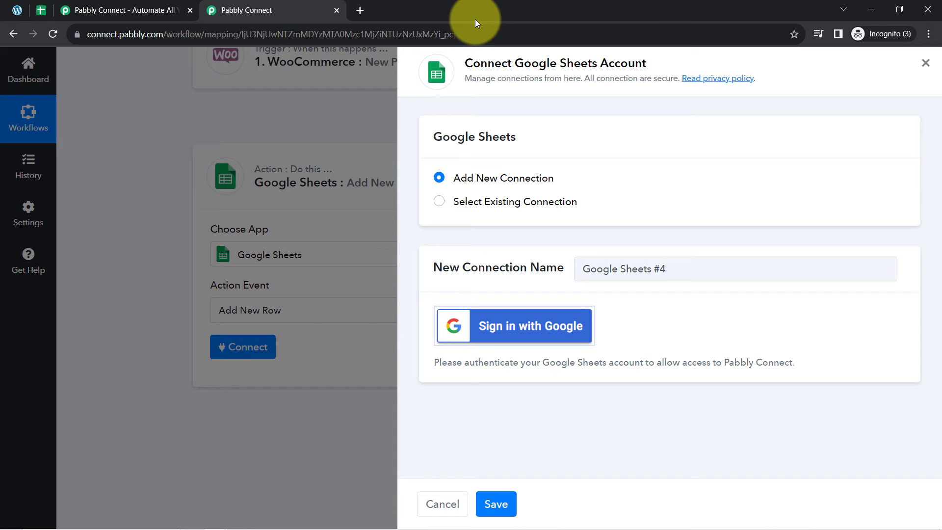
{"action": "left_click", "coordinate": [487, 206]}
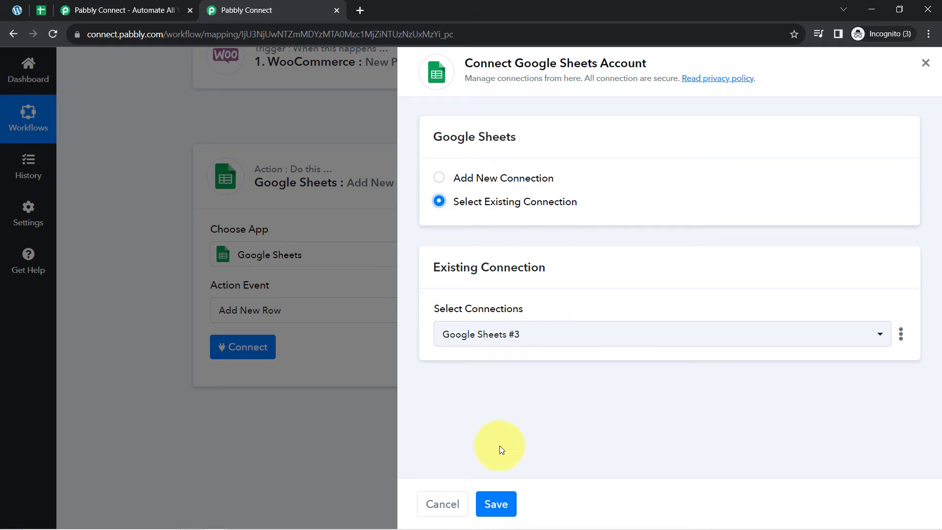
{"action": "left_click", "coordinate": [499, 505]}
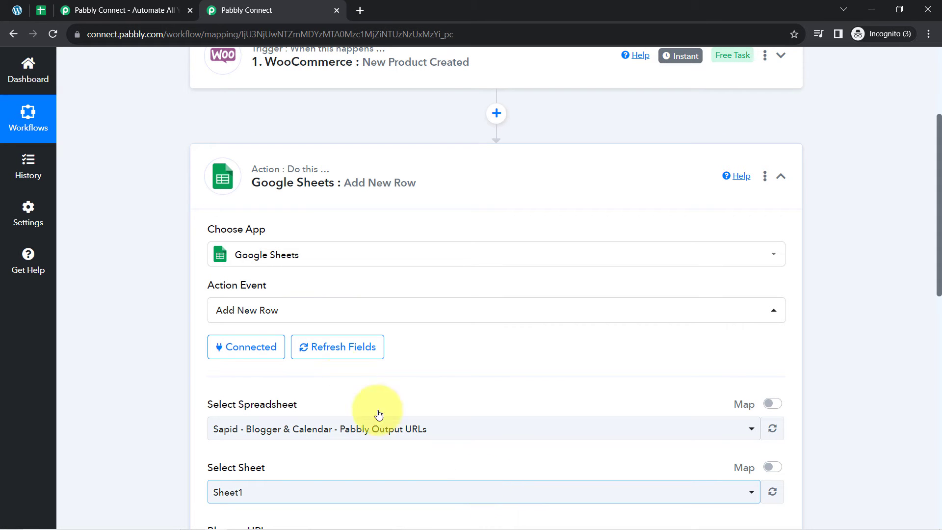
Step: Choose All Product Details in the Select Spreadsheet dropdown so Sheet1 loads
{"action": "left_click", "coordinate": [265, 347]}
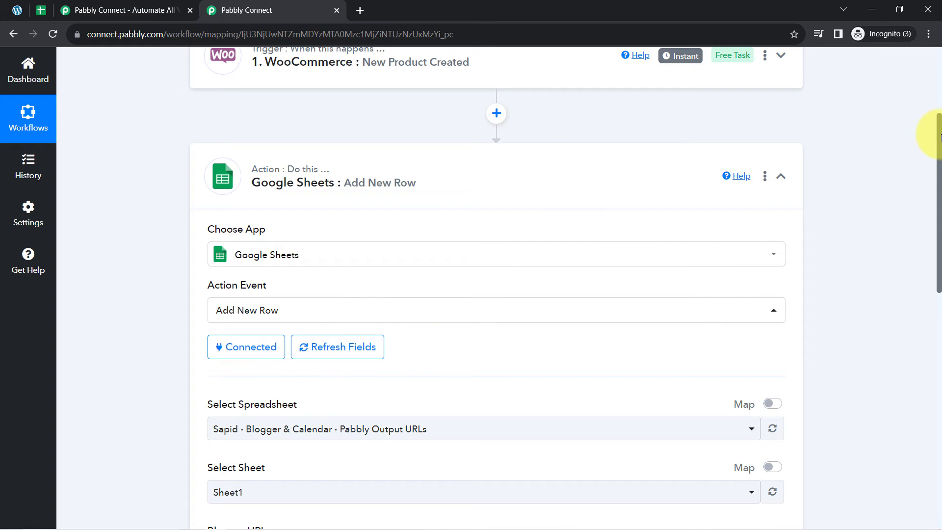
{"action": "scroll", "coordinate": [939, 137], "scroll_direction": "down", "scroll_amount": 3}
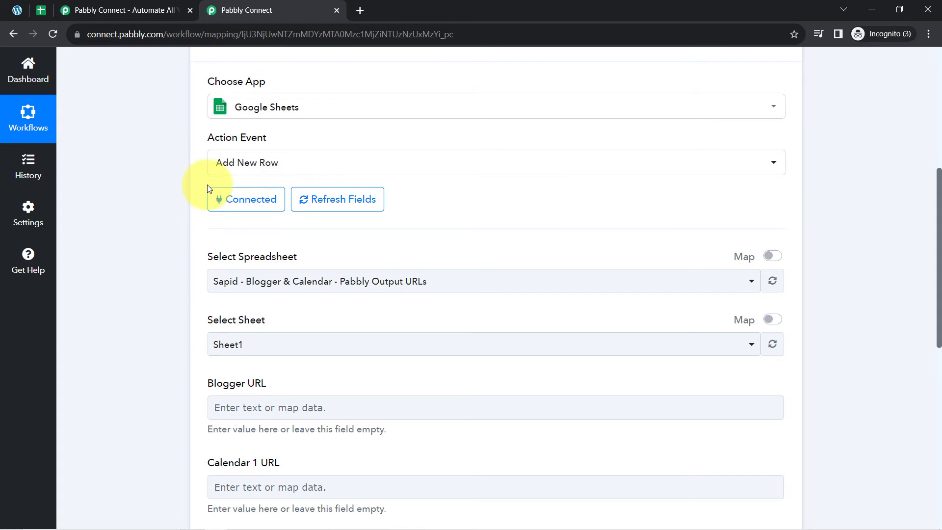
{"action": "left_click_drag", "start_coordinate": [212, 256], "coordinate": [337, 257]}
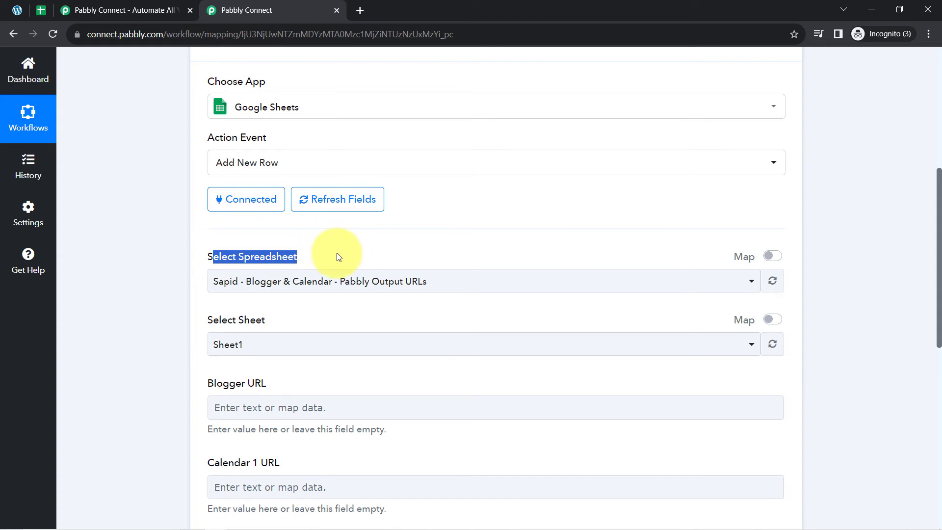
{"action": "left_click", "coordinate": [273, 283]}
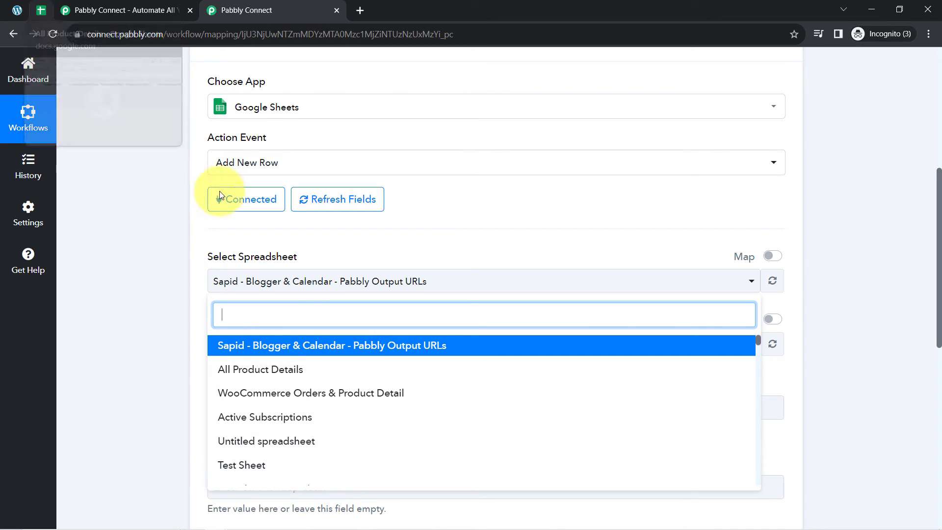
{"action": "left_click", "coordinate": [237, 371]}
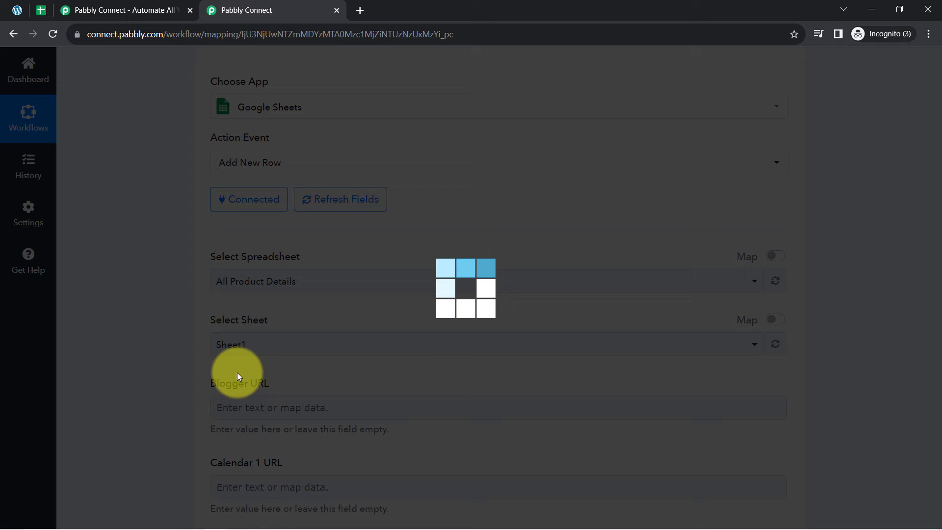
Step: Review the All Product Details headers A1:F1: Date, Product Name, Regular and Sale Price, and more
{"action": "left_click", "coordinate": [41, 10]}
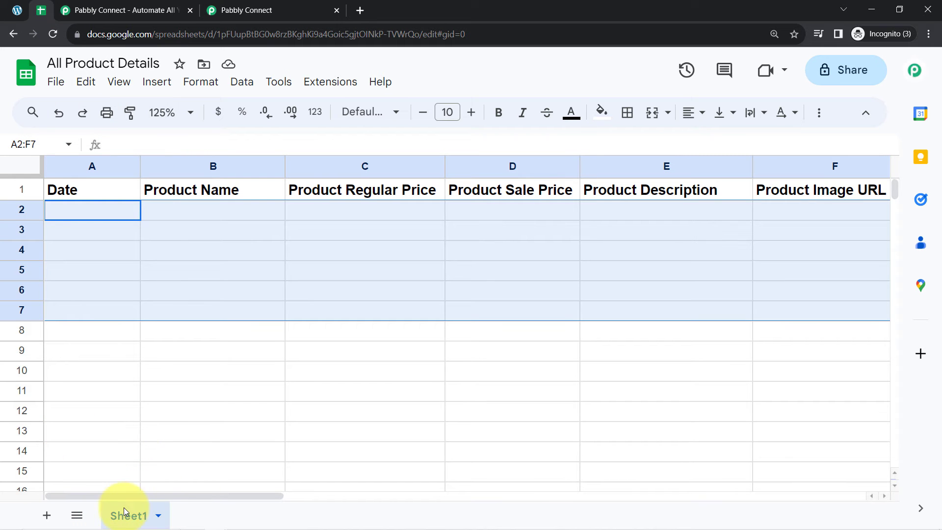
{"action": "left_click", "coordinate": [248, 9]}
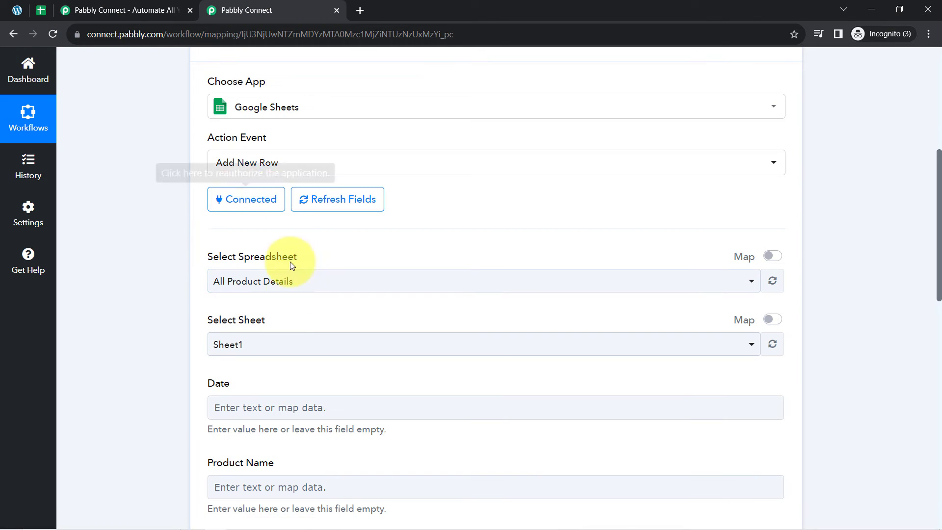
{"action": "left_click", "coordinate": [41, 10]}
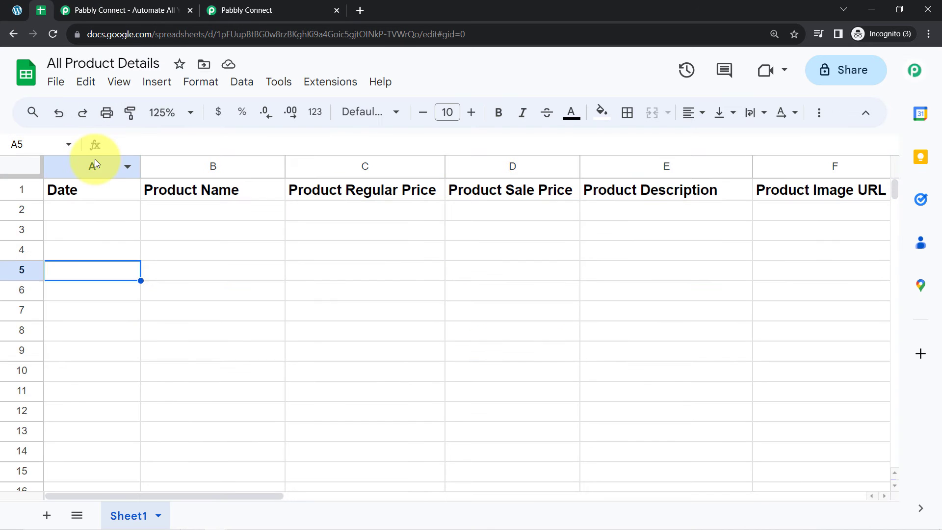
{"action": "left_click", "coordinate": [95, 162]}
{"action": "left_click", "coordinate": [171, 162]}
{"action": "left_click", "coordinate": [368, 166]}
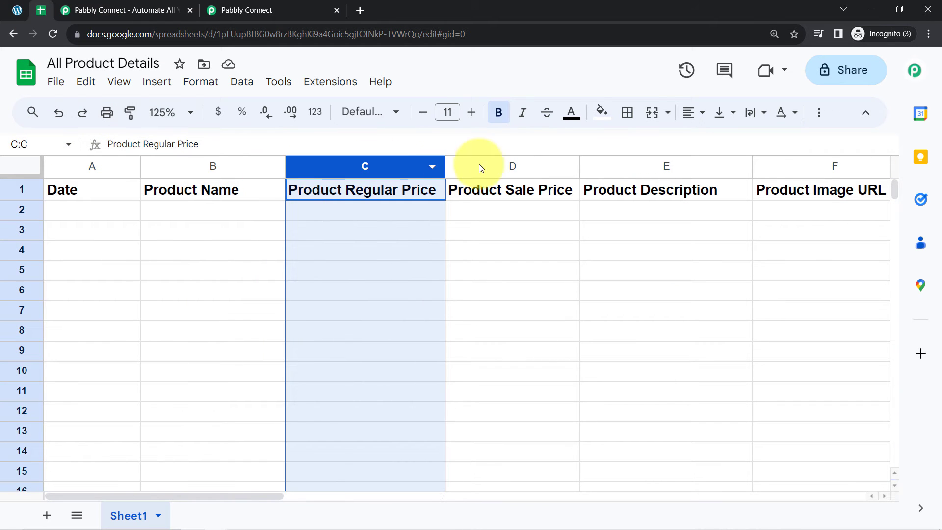
{"action": "left_click", "coordinate": [517, 167]}
{"action": "left_click_drag", "start_coordinate": [116, 190], "coordinate": [858, 185]}
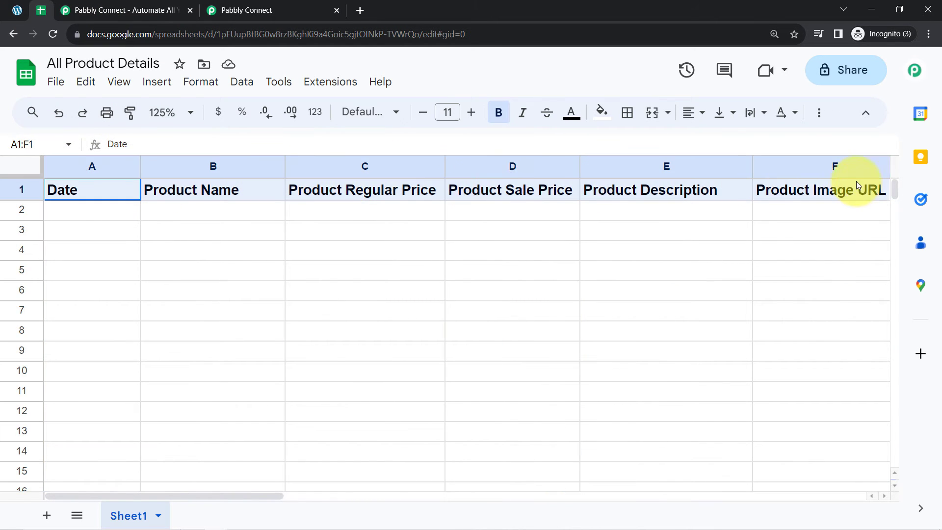
{"action": "left_click", "coordinate": [190, 289]}
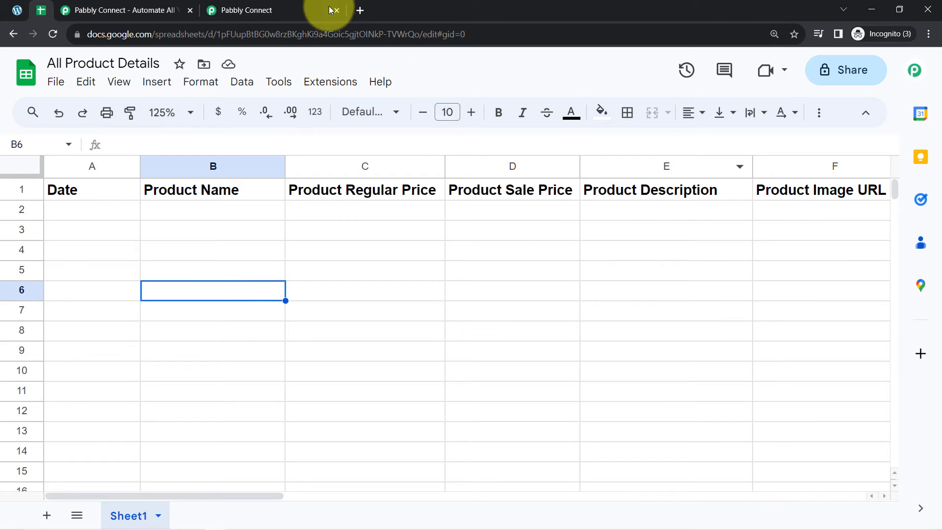
Step: Back in Pabbly Connect, scroll to the empty Sheet1 fields starting with Date
{"action": "left_click", "coordinate": [259, 5]}
{"action": "scroll", "coordinate": [190, 296], "scroll_direction": "down", "scroll_amount": 5}
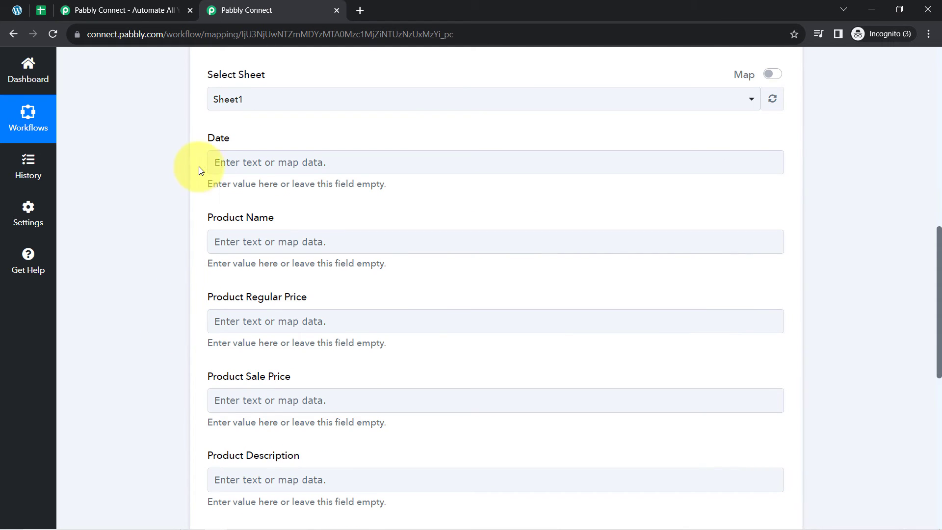
{"action": "left_click_drag", "start_coordinate": [208, 141], "coordinate": [221, 142]}
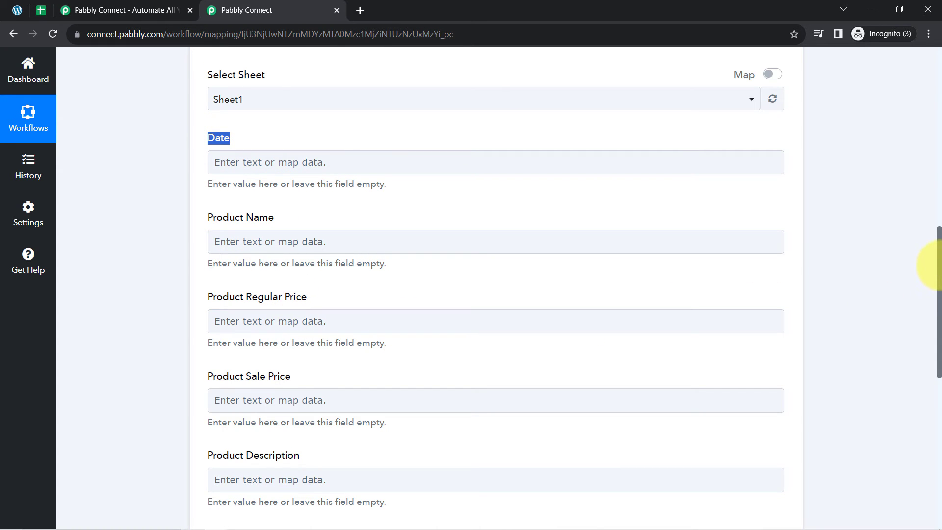
Step: Reopen the WooCommerce trigger's Response Received and locate the Name Redvi Note 9 Pro Max
{"action": "left_click_drag", "start_coordinate": [937, 265], "coordinate": [925, 99]}
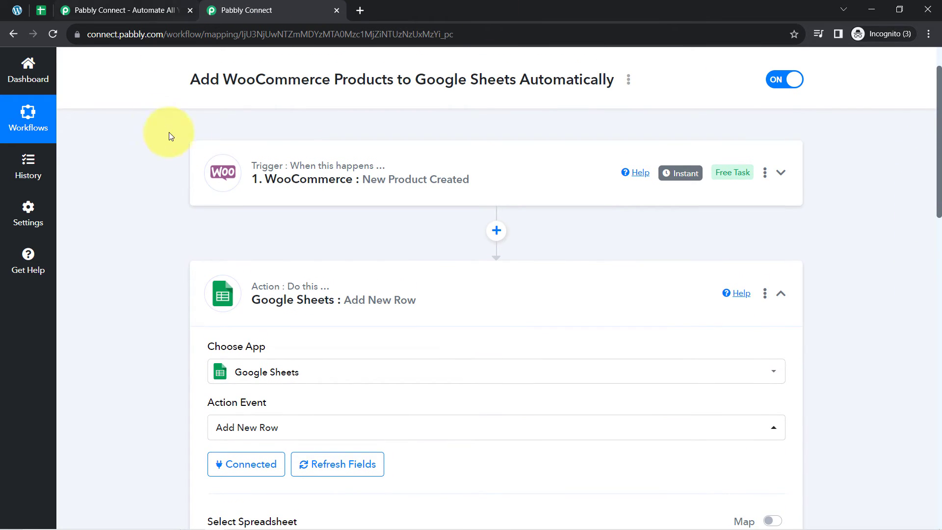
{"action": "left_click", "coordinate": [225, 179]}
{"action": "scroll", "coordinate": [128, 292], "scroll_direction": "down", "scroll_amount": 7}
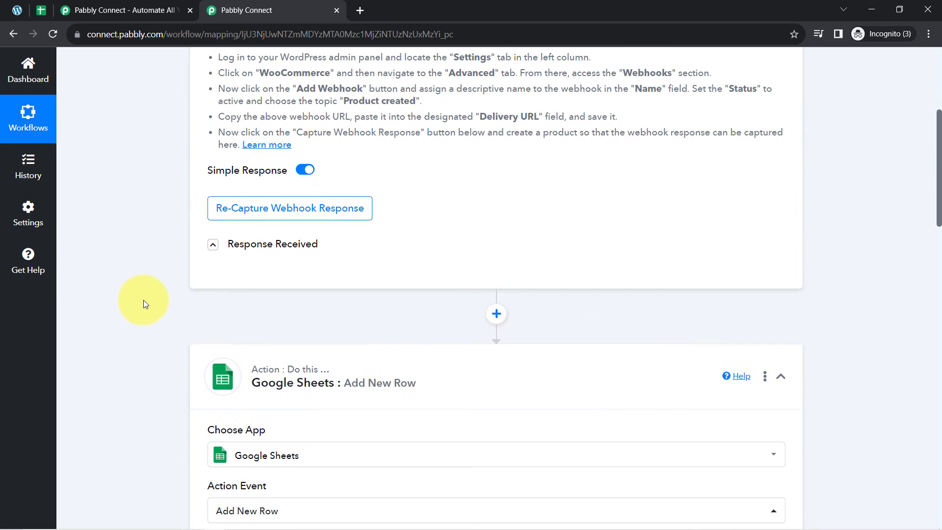
{"action": "left_click", "coordinate": [214, 245]}
{"action": "scroll", "coordinate": [197, 275], "scroll_direction": "down", "scroll_amount": 1}
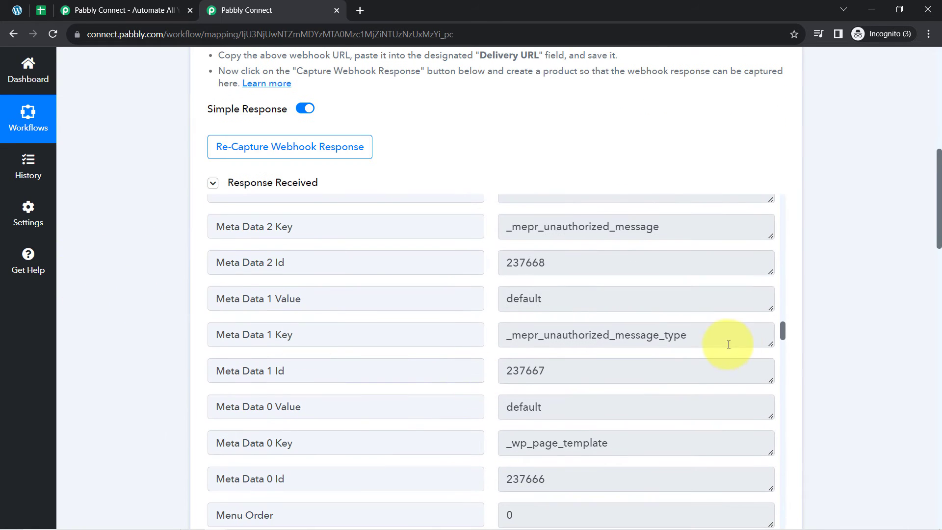
{"action": "scroll", "coordinate": [601, 334], "scroll_direction": "up", "scroll_amount": 6}
{"action": "scroll", "coordinate": [601, 333], "scroll_direction": "down", "scroll_amount": 5}
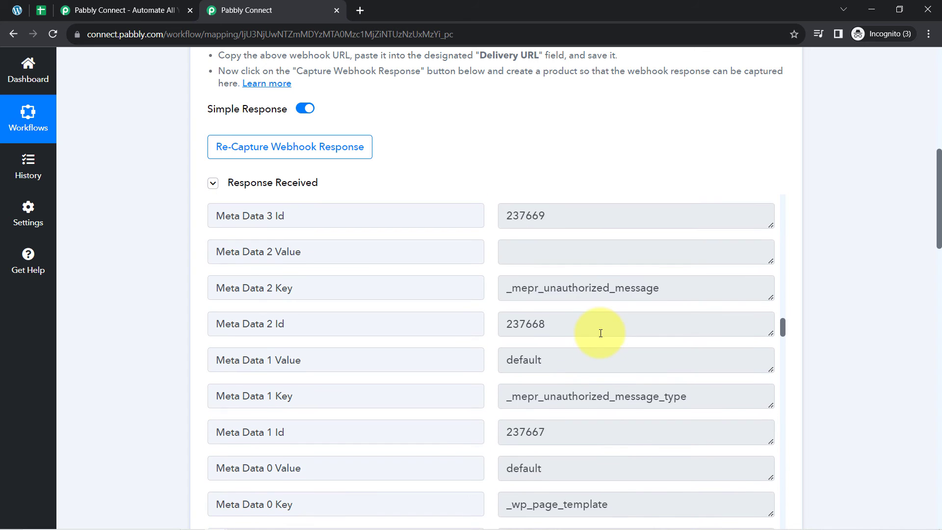
{"action": "scroll", "coordinate": [601, 333], "scroll_direction": "down", "scroll_amount": 1}
{"action": "scroll", "coordinate": [595, 274], "scroll_direction": "up", "scroll_amount": 2}
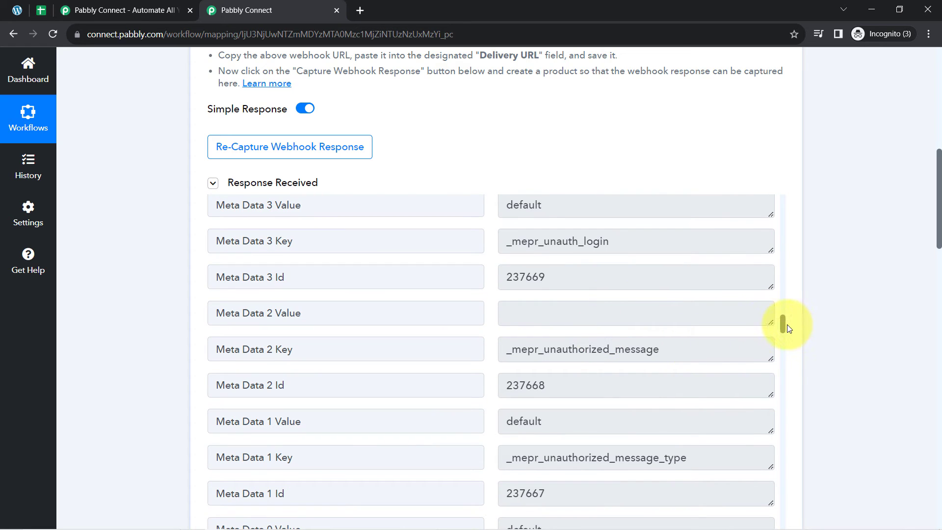
{"action": "left_click_drag", "start_coordinate": [784, 325], "coordinate": [781, 290]}
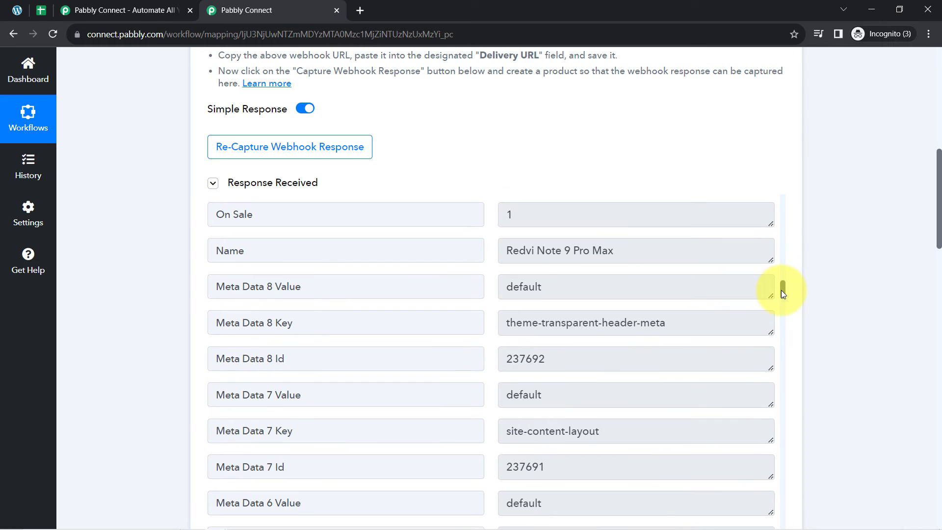
{"action": "left_click", "coordinate": [550, 251]}
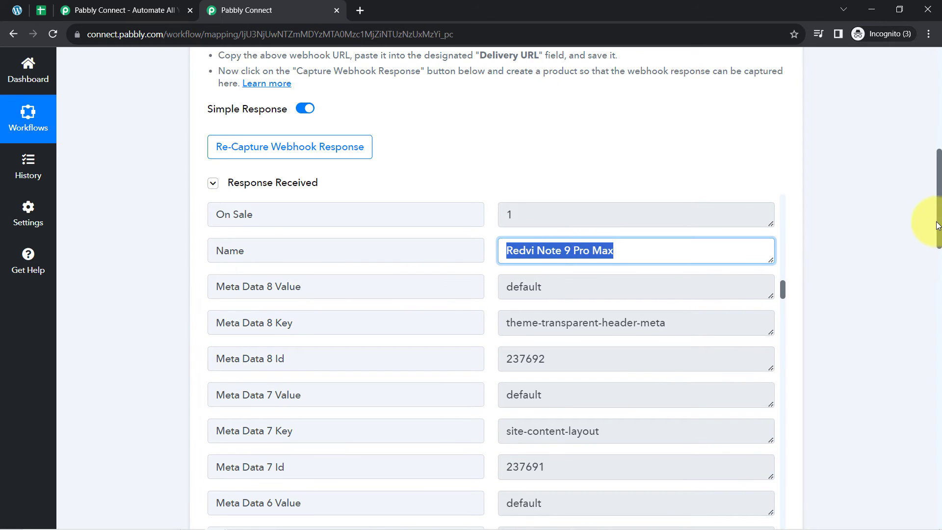
{"action": "left_click_drag", "start_coordinate": [939, 226], "coordinate": [924, 395]}
Step: Map the sheet's Date field to WooCommerce's Date Modified Gmt
{"action": "left_click", "coordinate": [280, 196]}
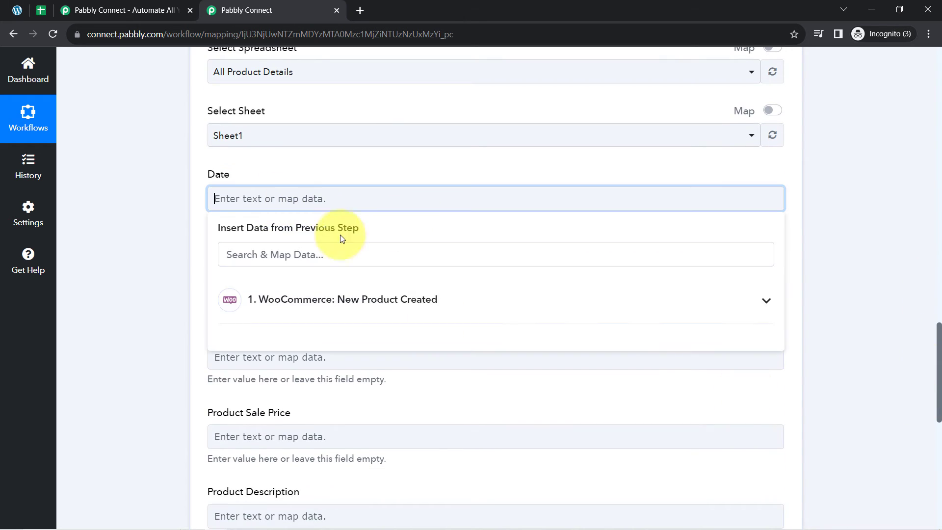
{"action": "left_click", "coordinate": [231, 301]}
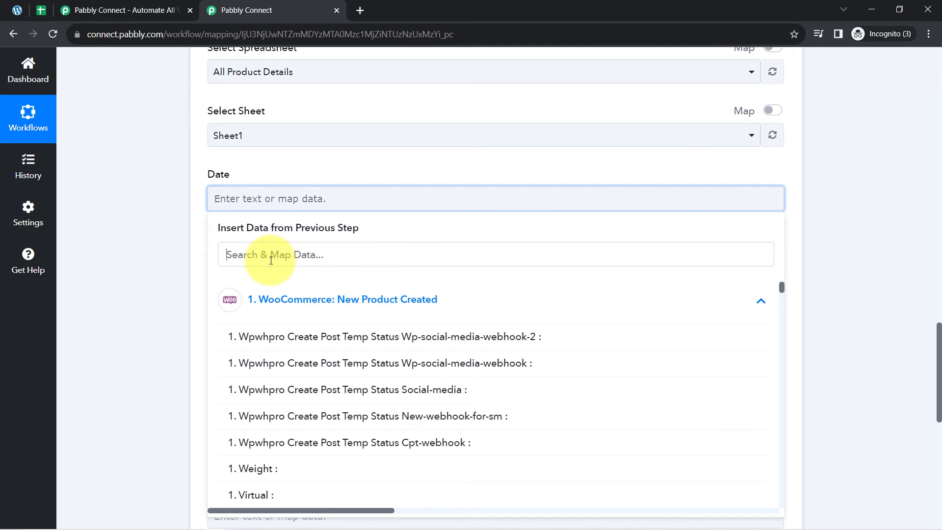
{"action": "left_click", "coordinate": [270, 260]}
{"action": "type", "text": "dat"}
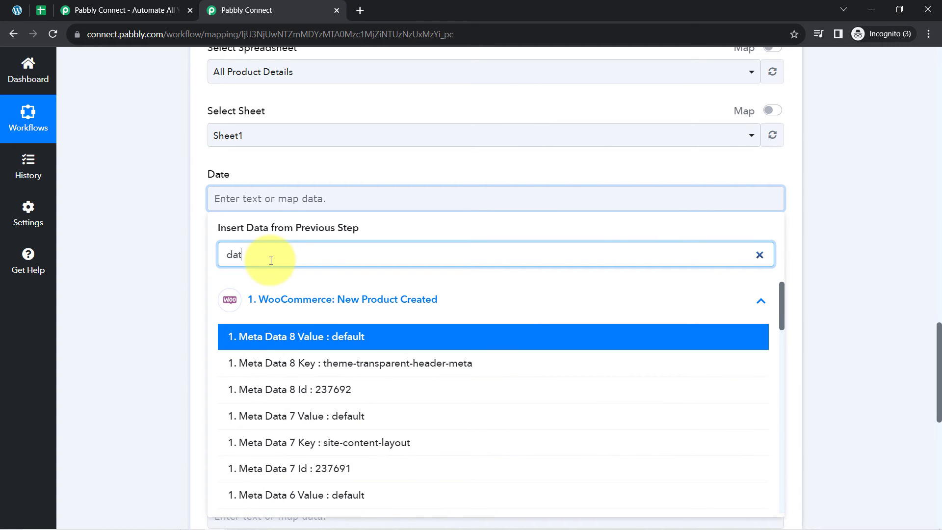
{"action": "type", "text": "e"}
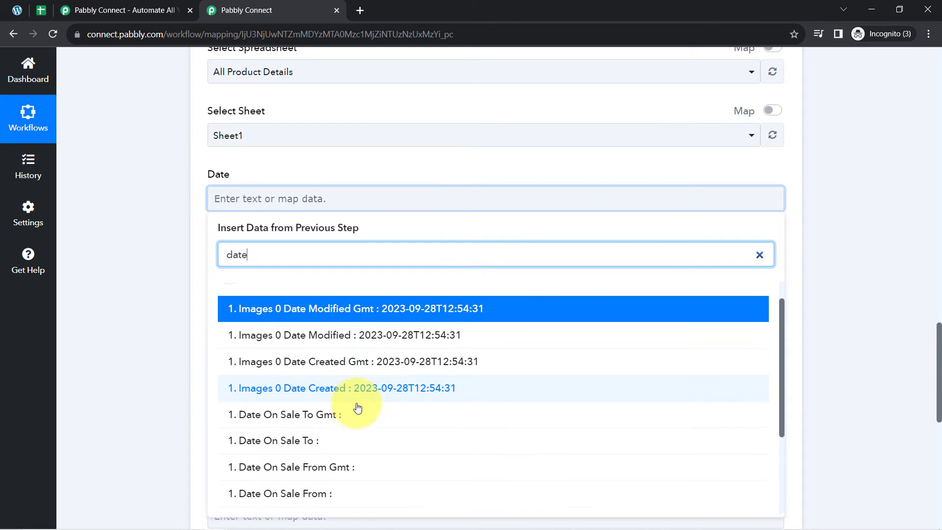
{"action": "scroll", "coordinate": [358, 417], "scroll_direction": "down", "scroll_amount": 1}
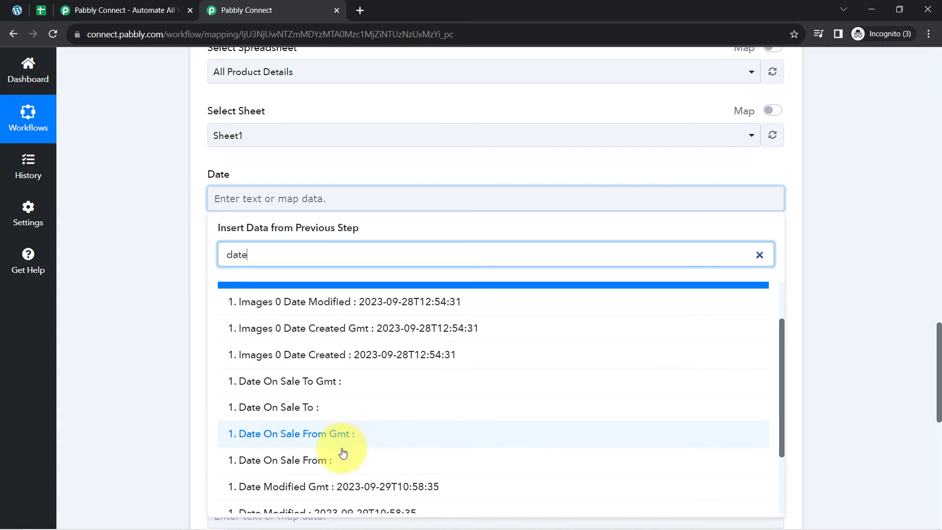
{"action": "left_click", "coordinate": [328, 488]}
{"action": "left_click", "coordinate": [167, 260]}
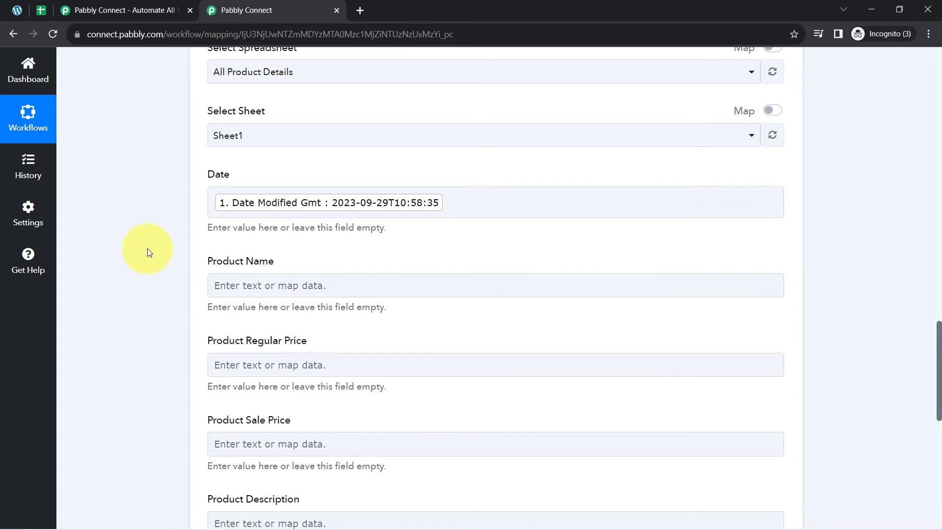
{"action": "scroll", "coordinate": [136, 231], "scroll_direction": "up", "scroll_amount": 1}
{"action": "scroll", "coordinate": [147, 236], "scroll_direction": "down", "scroll_amount": 3}
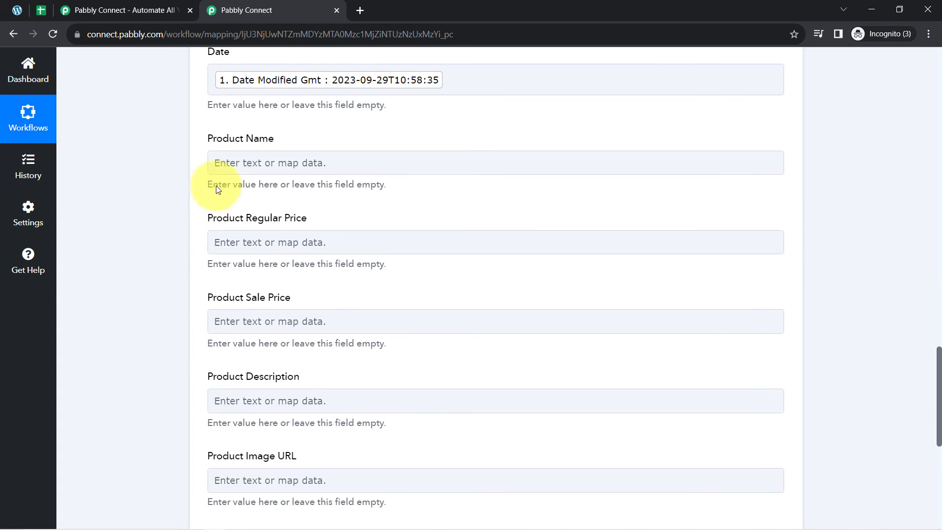
Step: Map Product Name to the WooCommerce product Name
{"action": "left_click", "coordinate": [216, 163]}
{"action": "left_click", "coordinate": [238, 223]}
{"action": "type", "text": "redv"}
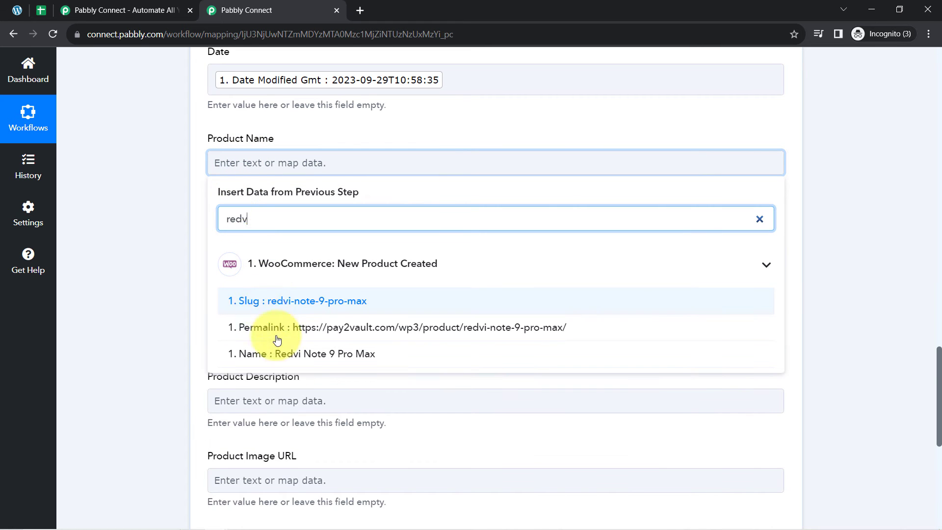
{"action": "left_click", "coordinate": [300, 356]}
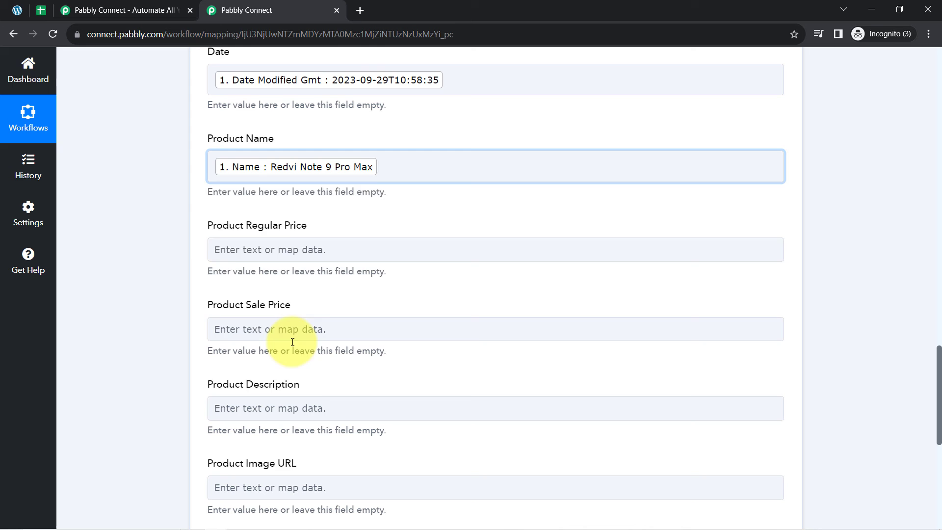
{"action": "left_click", "coordinate": [167, 187]}
Step: Map Product Regular Price to WooCommerce Regular Price 19999
{"action": "left_click", "coordinate": [222, 249]}
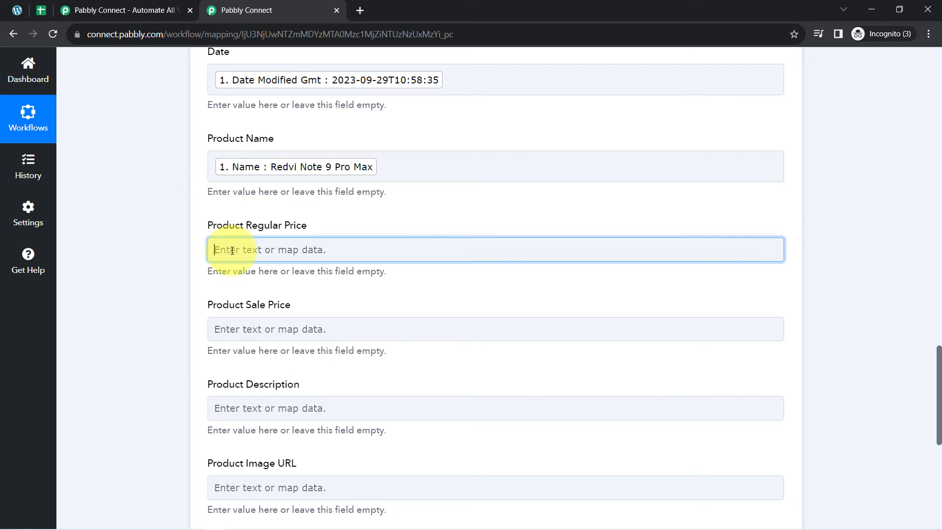
{"action": "left_click", "coordinate": [254, 352]}
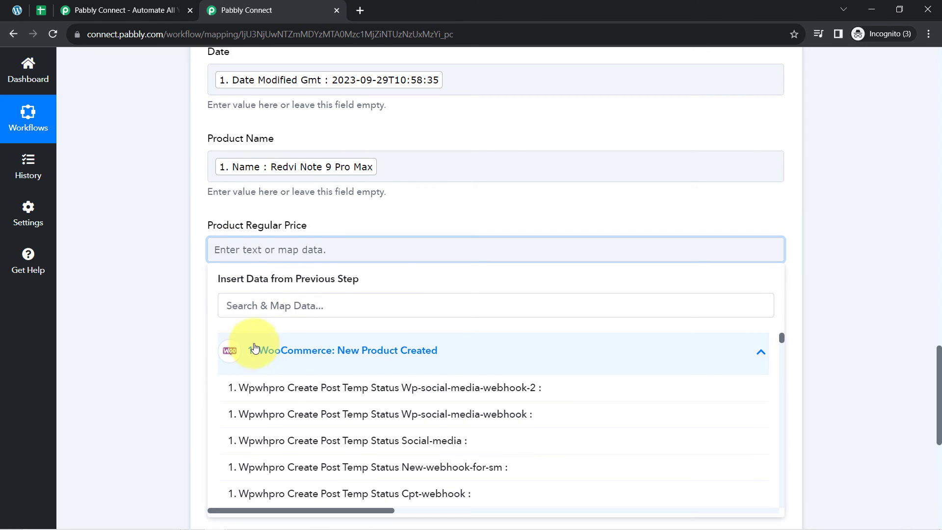
{"action": "left_click", "coordinate": [239, 310]}
{"action": "type", "text": "reg"}
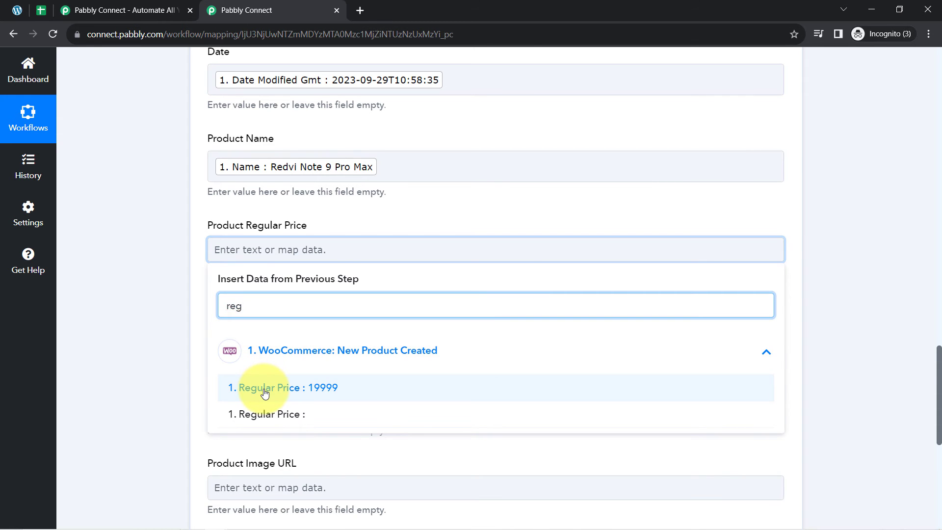
{"action": "left_click", "coordinate": [265, 393]}
{"action": "left_click", "coordinate": [164, 272]}
{"action": "left_click", "coordinate": [253, 337]}
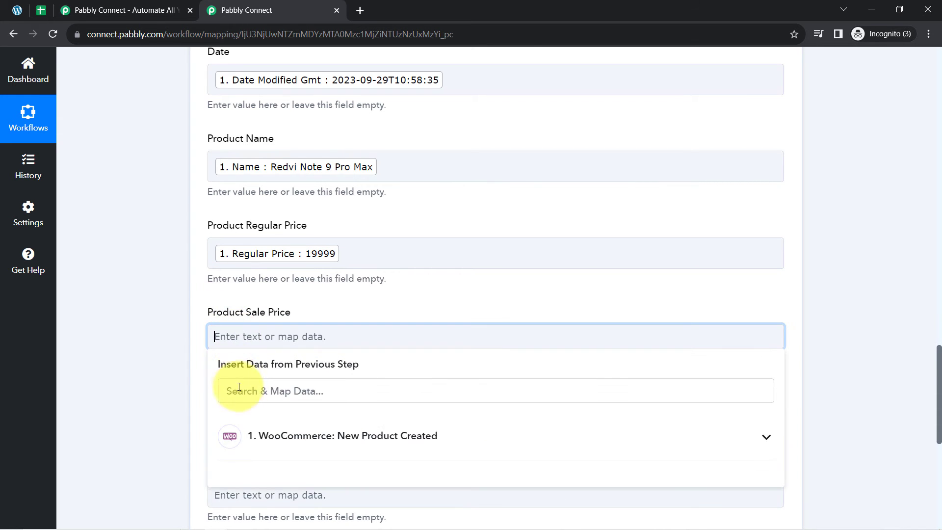
Step: Map Product Sale Price to WooCommerce Sale Price 17999
{"action": "left_click", "coordinate": [239, 391]}
{"action": "type", "text": "sa"}
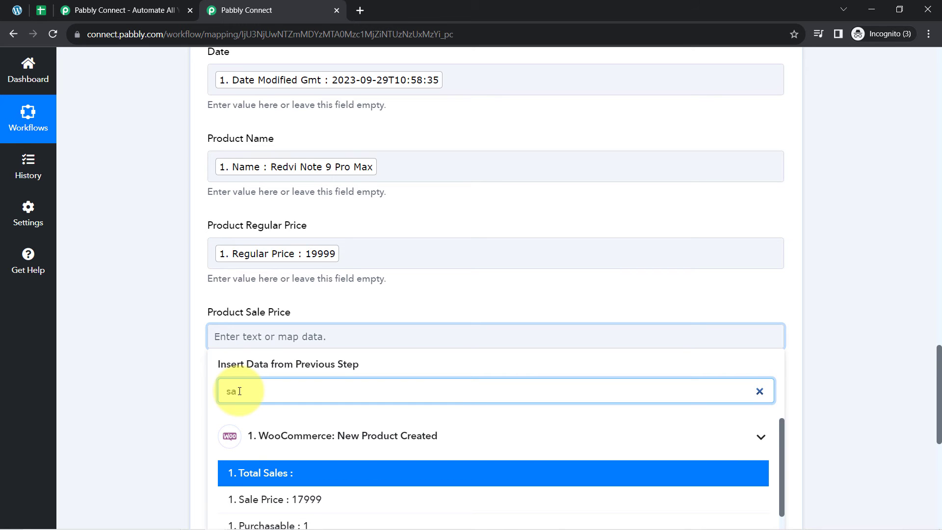
{"action": "type", "text": "l"}
{"action": "left_click", "coordinate": [324, 499]}
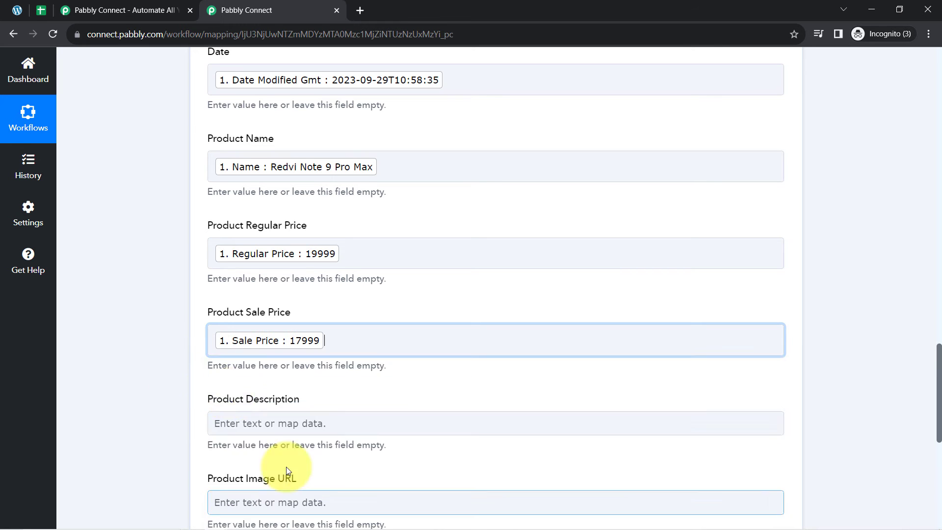
{"action": "left_click", "coordinate": [167, 296]}
{"action": "scroll", "coordinate": [166, 290], "scroll_direction": "down", "scroll_amount": 3}
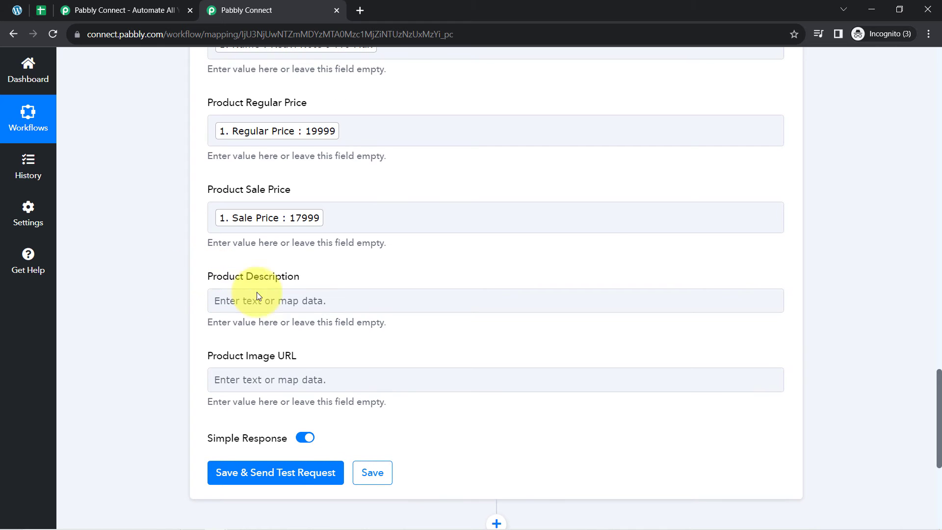
Step: Map Product Description to the WooCommerce Short Description
{"action": "left_click", "coordinate": [259, 301]}
{"action": "left_click", "coordinate": [228, 354]}
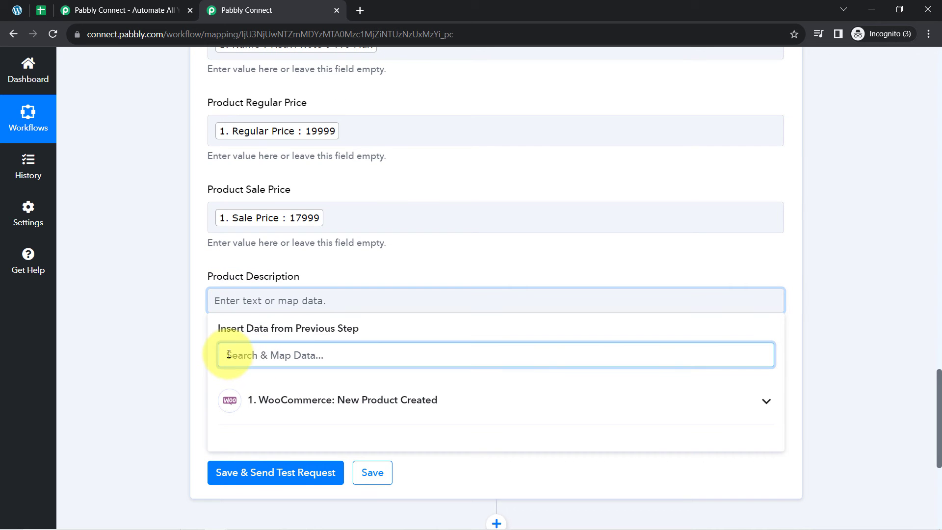
{"action": "type", "text": "short"}
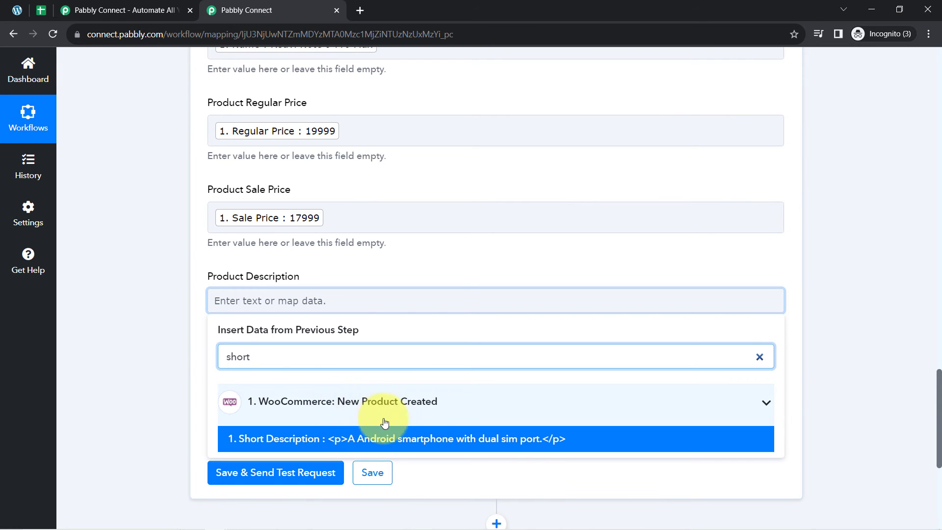
{"action": "left_click", "coordinate": [335, 444]}
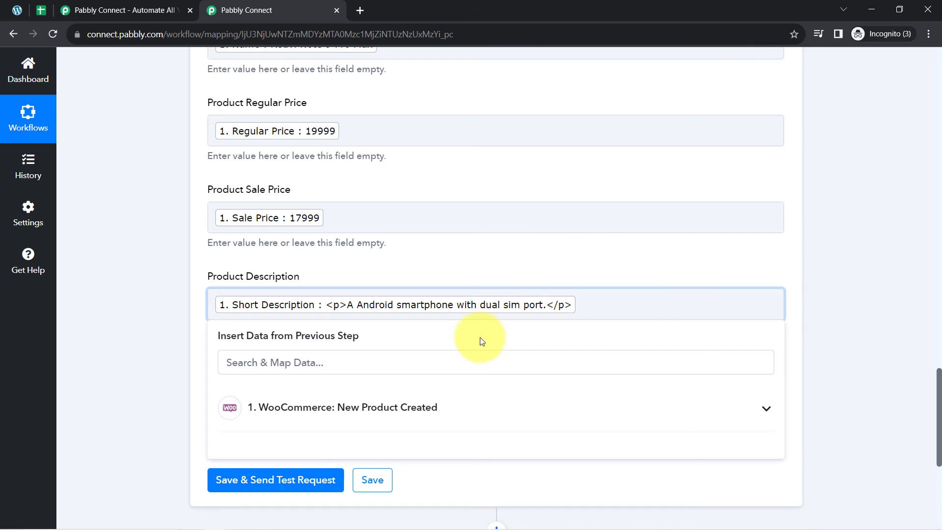
{"action": "left_click", "coordinate": [377, 314]}
{"action": "left_click", "coordinate": [169, 357]}
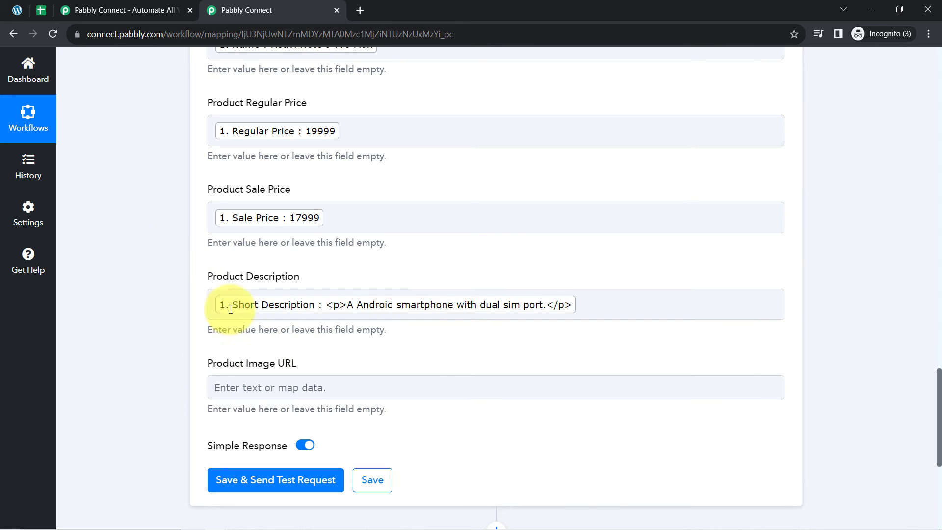
{"action": "left_click", "coordinate": [368, 303]}
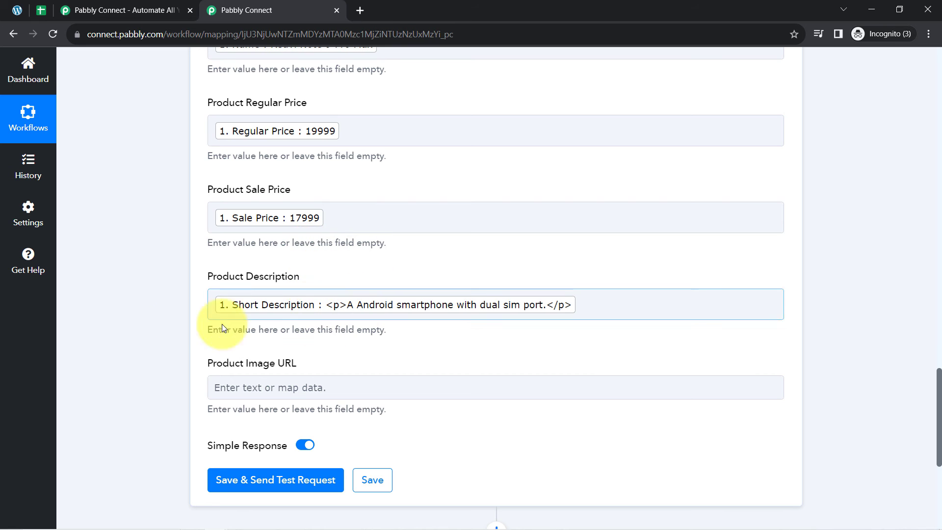
{"action": "scroll", "coordinate": [154, 218], "scroll_direction": "down", "scroll_amount": 1}
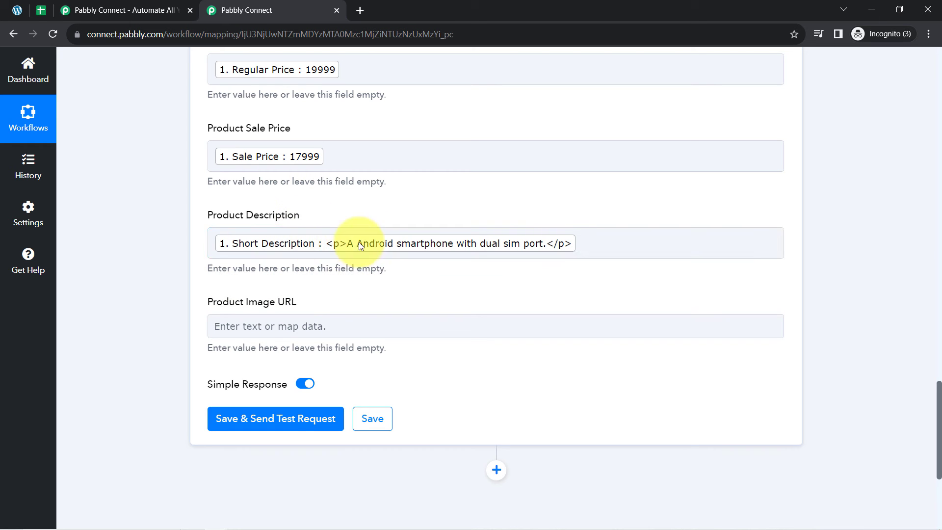
Step: Map Product Image URL to the first image's source, Images 0 Src
{"action": "left_click", "coordinate": [218, 316]}
{"action": "scroll", "coordinate": [133, 277], "scroll_direction": "down", "scroll_amount": 5}
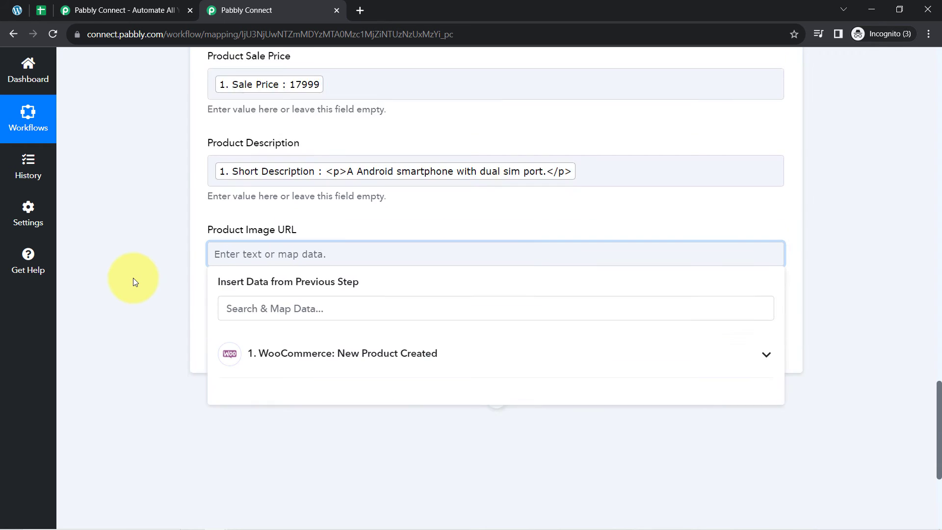
{"action": "left_click", "coordinate": [259, 142]}
{"action": "type", "text": "image"}
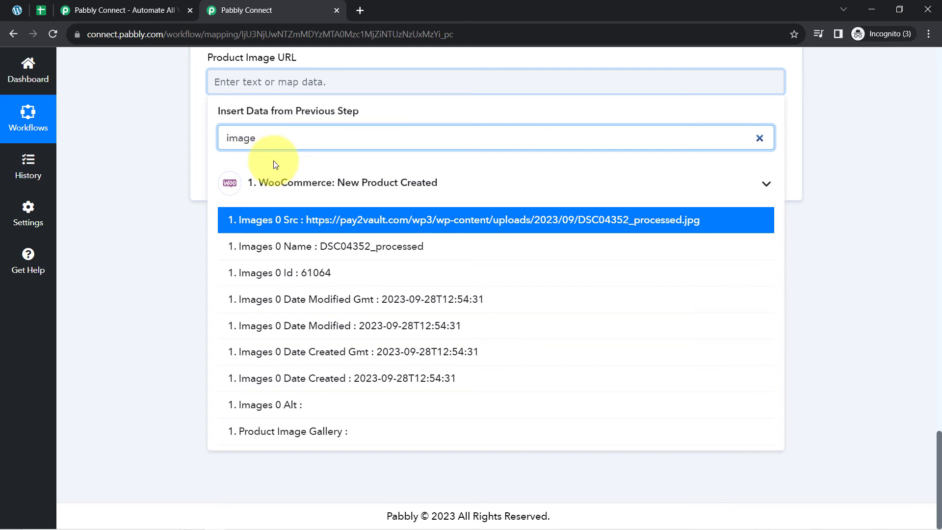
{"action": "left_click", "coordinate": [406, 219]}
{"action": "left_click", "coordinate": [149, 178]}
{"action": "scroll", "coordinate": [148, 195], "scroll_direction": "up", "scroll_amount": 5}
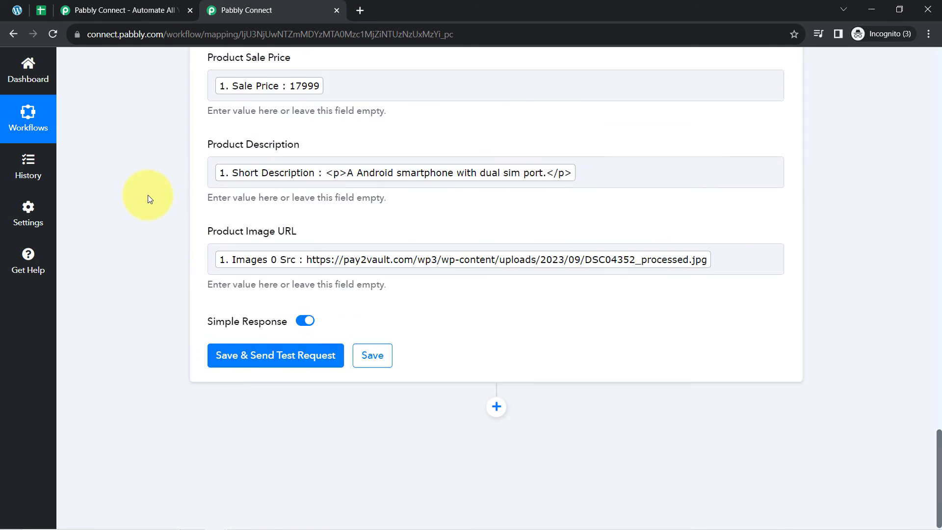
{"action": "scroll", "coordinate": [156, 260], "scroll_direction": "down", "scroll_amount": 1}
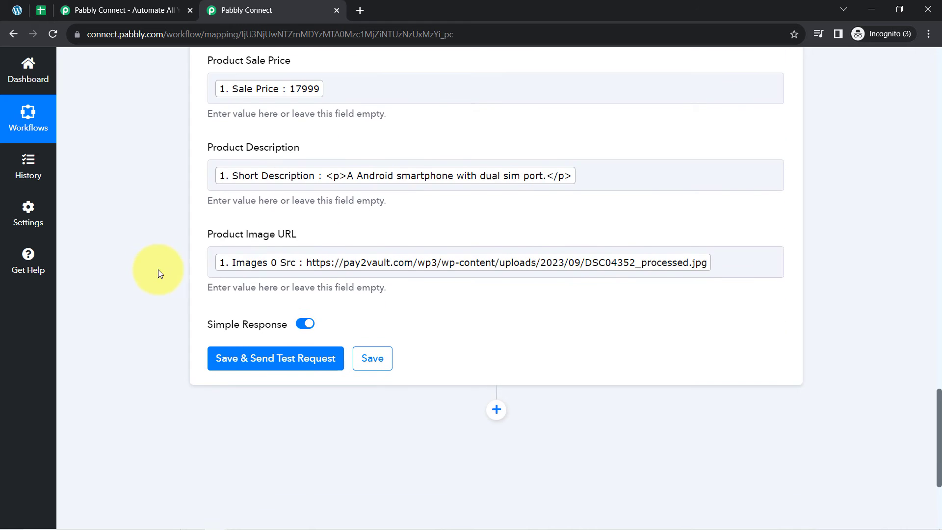
Step: Save and send a test row for Redvi Note 9 Pro Max, then view All Product Details
{"action": "left_click", "coordinate": [222, 361]}
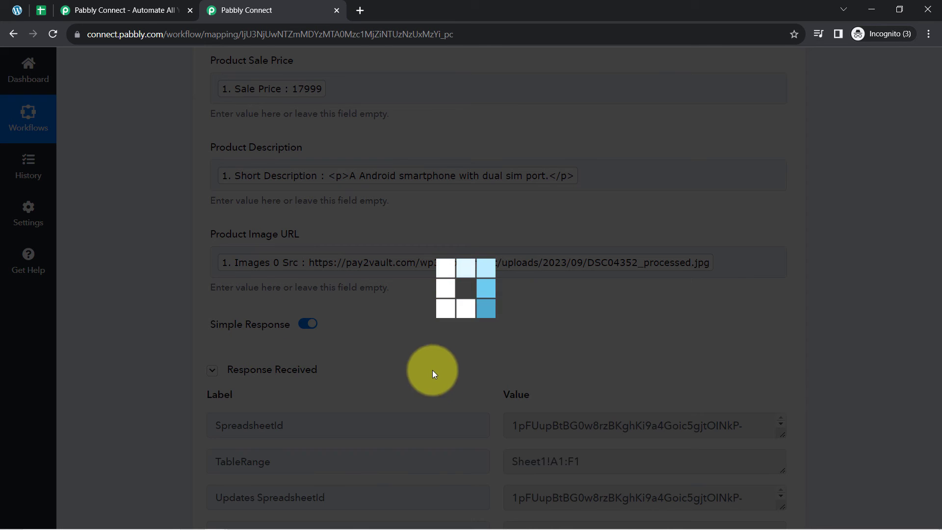
{"action": "left_click", "coordinate": [36, 13]}
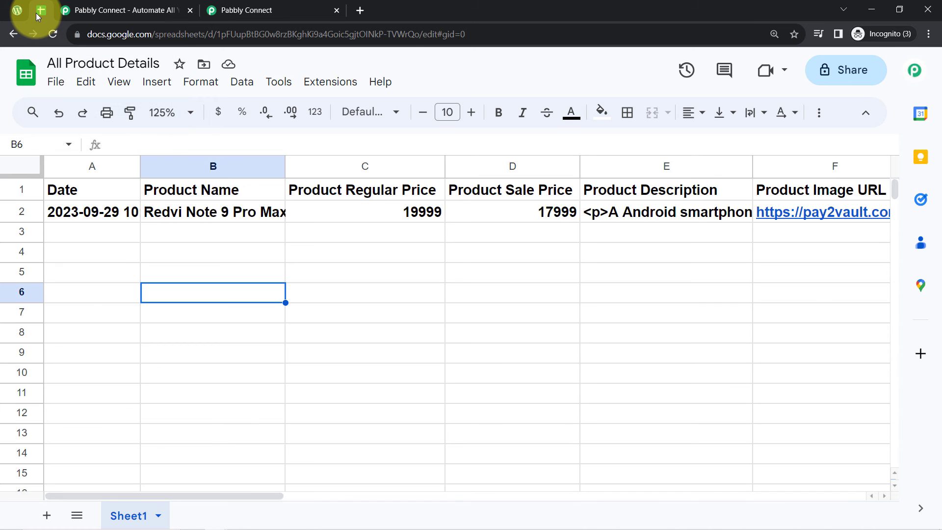
Step: Make row 2 non-bold, left-aligned and taller
{"action": "left_click", "coordinate": [21, 211]}
{"action": "left_click", "coordinate": [500, 112]}
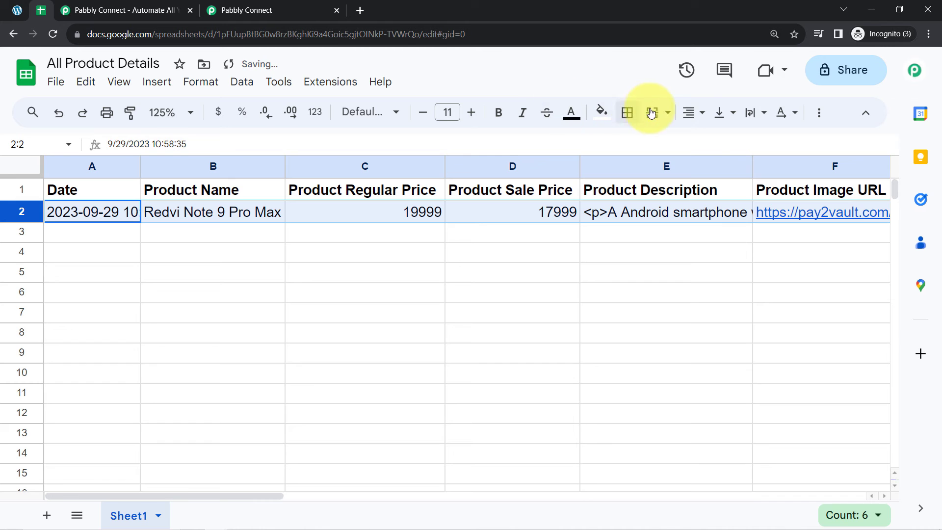
{"action": "left_click", "coordinate": [690, 113]}
{"action": "left_click", "coordinate": [694, 142]}
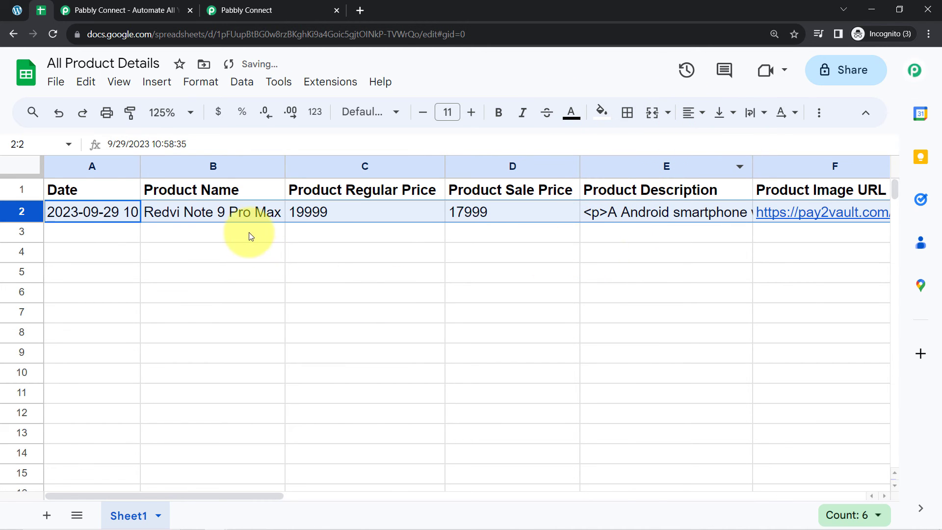
{"action": "left_click_drag", "start_coordinate": [22, 222], "coordinate": [32, 248]}
{"action": "left_click", "coordinate": [280, 331]}
Step: Vertically centre row 2 without merging cells, then return to the Pabbly Connect workflow
{"action": "left_click", "coordinate": [11, 217]}
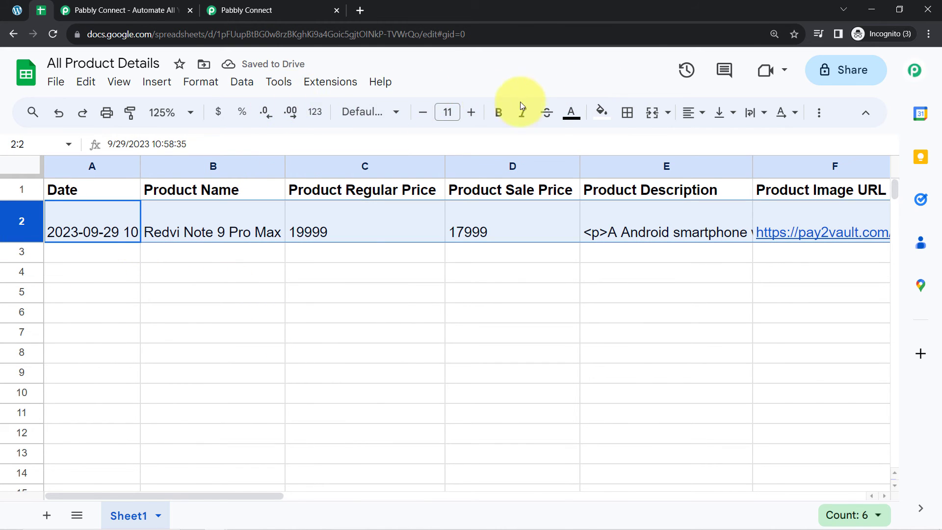
{"action": "left_click", "coordinate": [653, 114]}
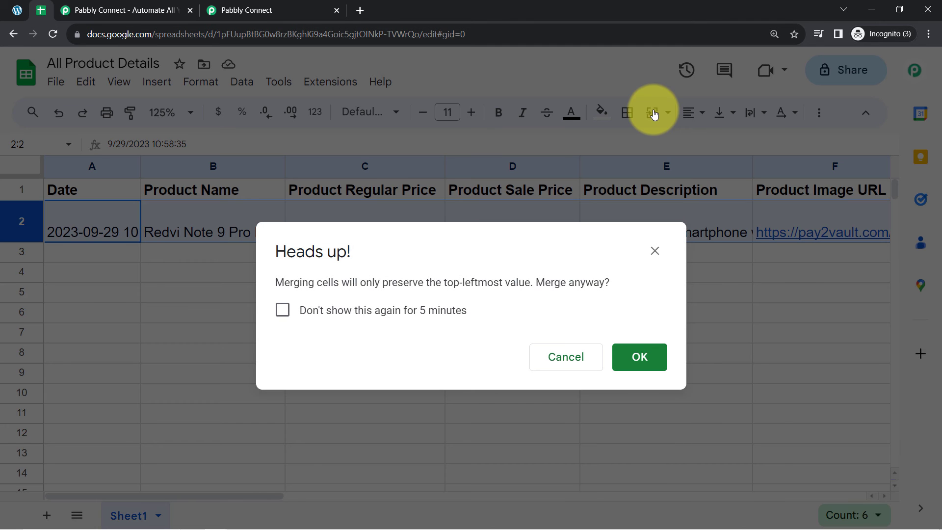
{"action": "key", "text": "Escape"}
{"action": "left_click", "coordinate": [702, 113]}
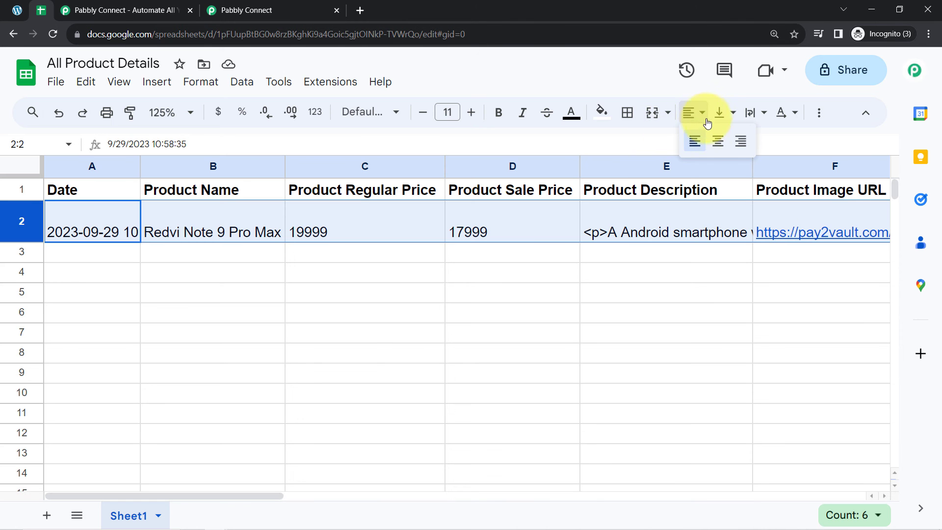
{"action": "left_click", "coordinate": [724, 113]}
{"action": "left_click", "coordinate": [746, 142]}
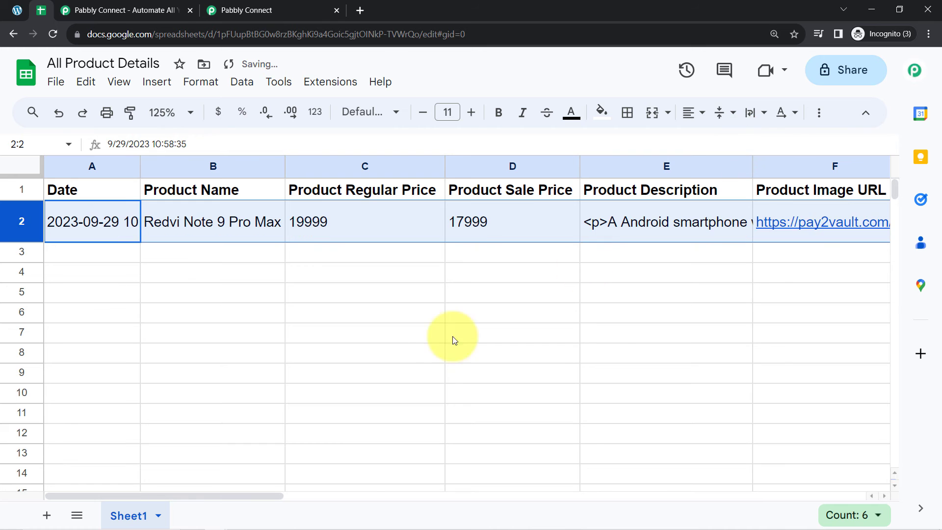
{"action": "left_click", "coordinate": [388, 352]}
{"action": "left_click", "coordinate": [240, 9]}
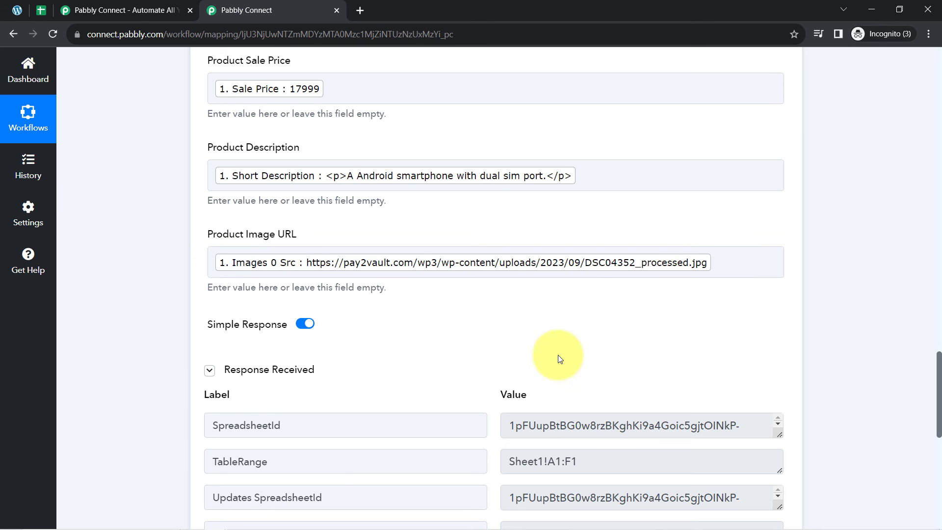
{"action": "scroll", "coordinate": [925, 434], "scroll_direction": "up", "scroll_amount": 3}
{"action": "left_click_drag", "start_coordinate": [939, 391], "coordinate": [937, 261]}
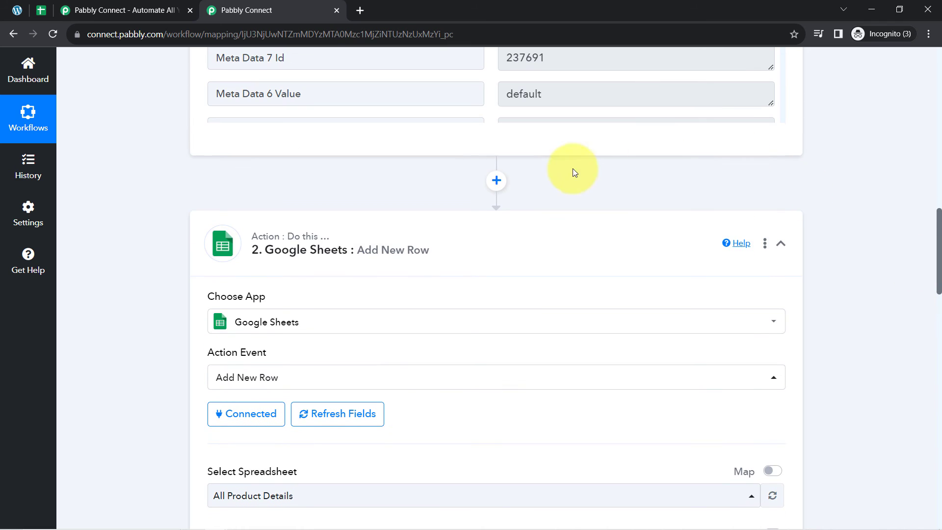
Step: Add a Text Formatter step with the Text (Basic Formatting) action above Google Sheets and connect it
{"action": "left_click", "coordinate": [496, 182]}
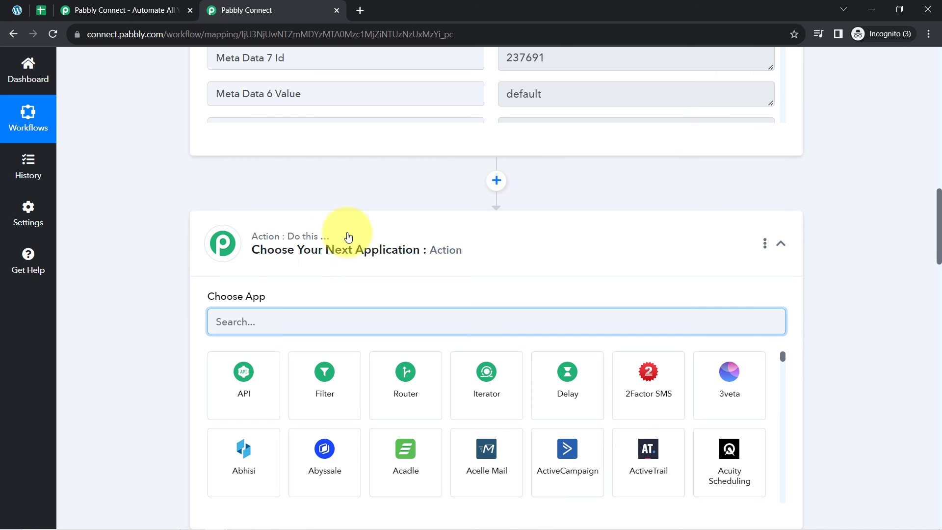
{"action": "type", "text": "text"}
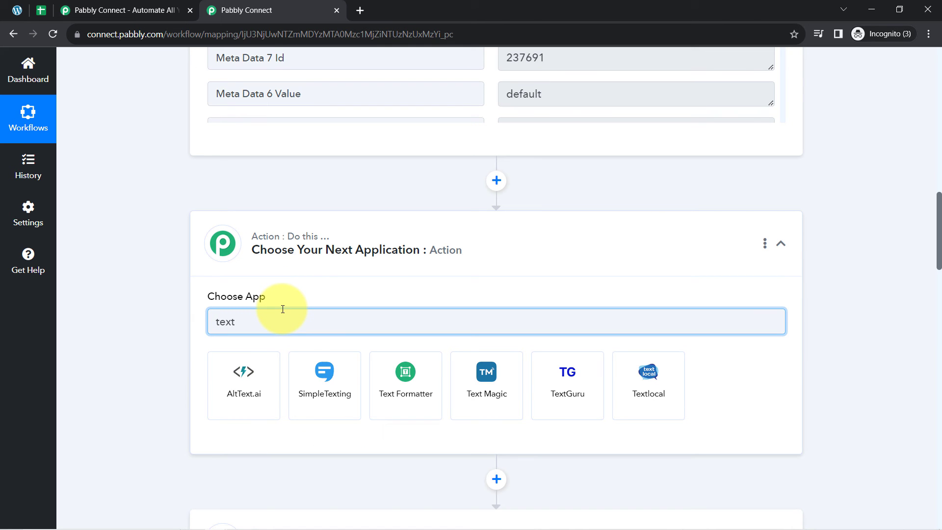
{"action": "left_click", "coordinate": [406, 374]}
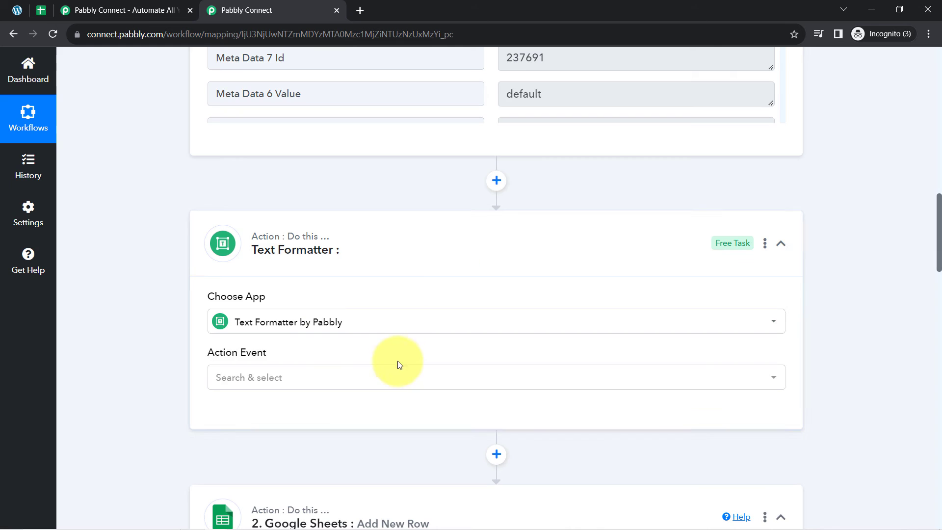
{"action": "left_click", "coordinate": [234, 375]}
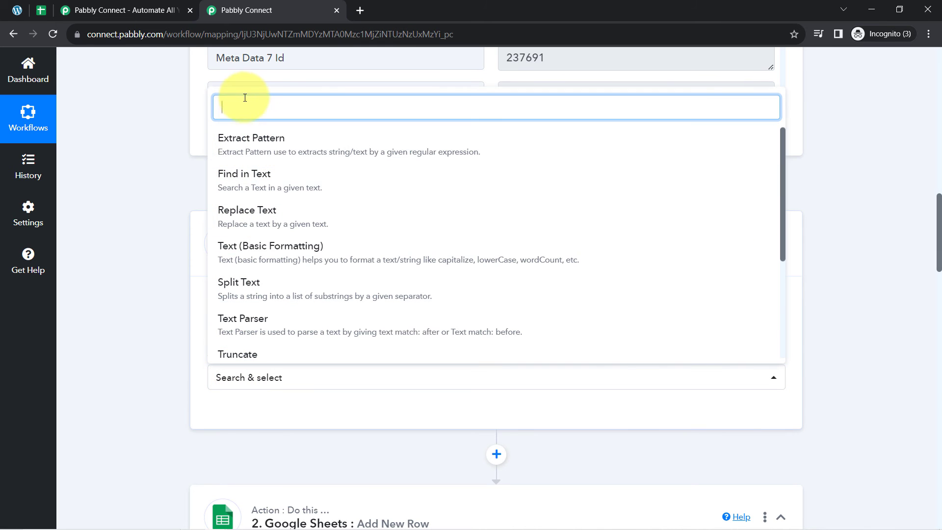
{"action": "left_click", "coordinate": [246, 250]}
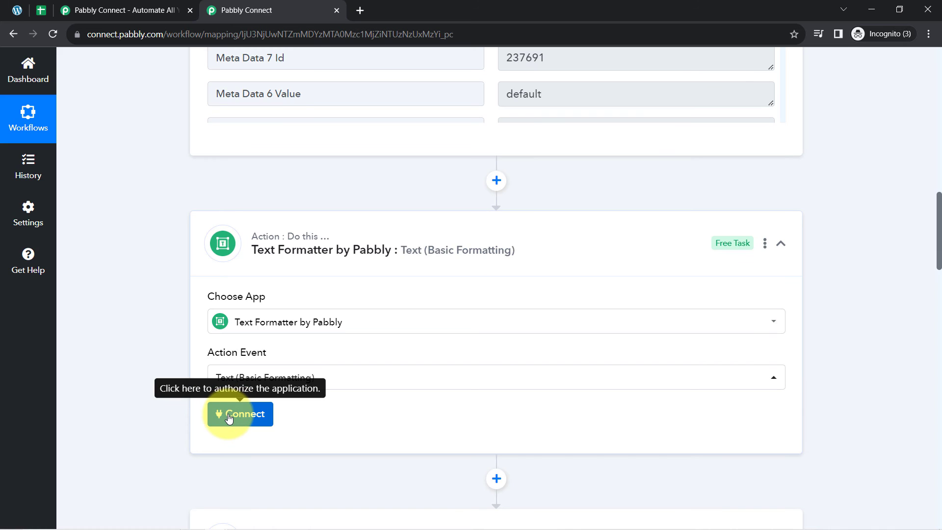
{"action": "left_click", "coordinate": [229, 418]}
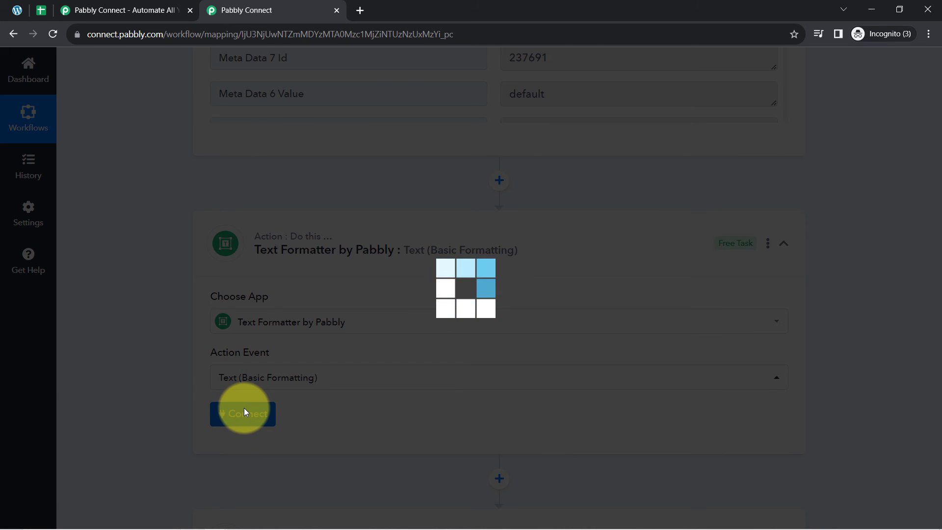
{"action": "scroll", "coordinate": [179, 346], "scroll_direction": "up", "scroll_amount": 2}
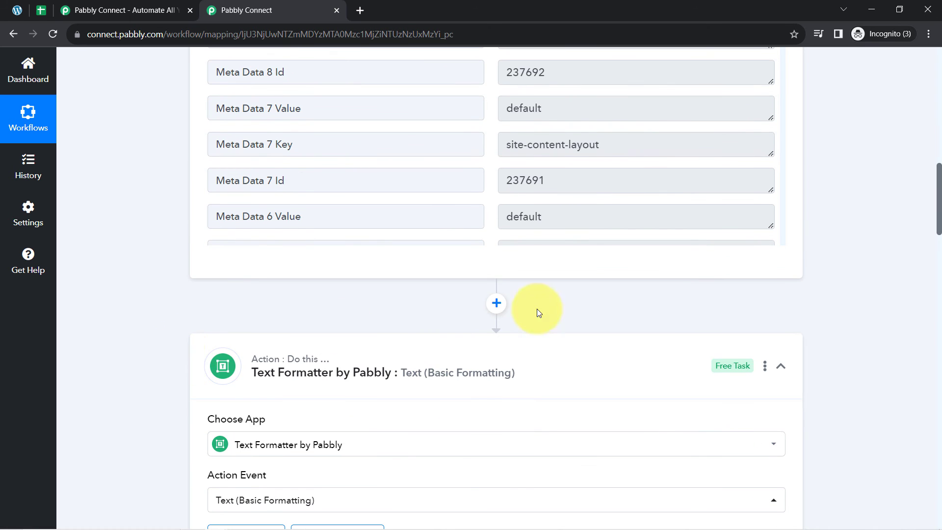
{"action": "left_click_drag", "start_coordinate": [939, 223], "coordinate": [909, 284]}
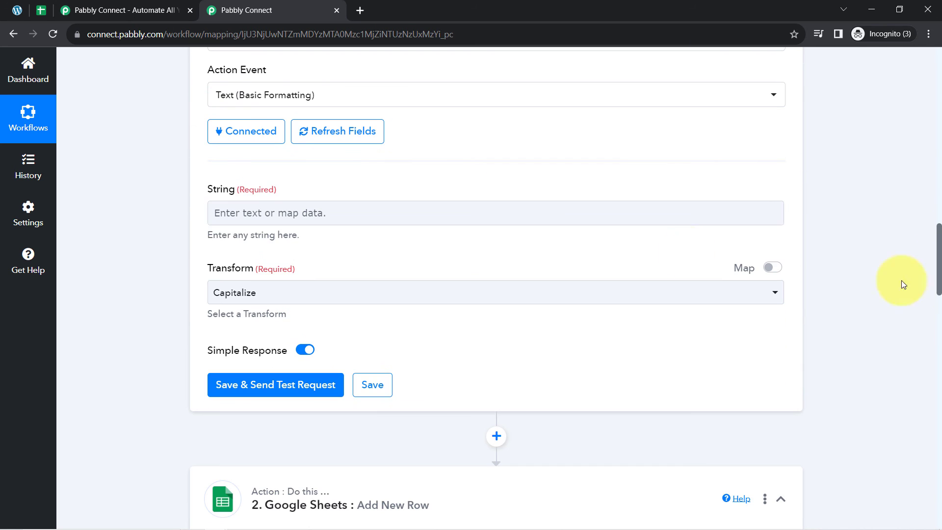
Step: Map the product's Short Description into String and set Transform to Remove HTML Tags
{"action": "left_click", "coordinate": [268, 210]}
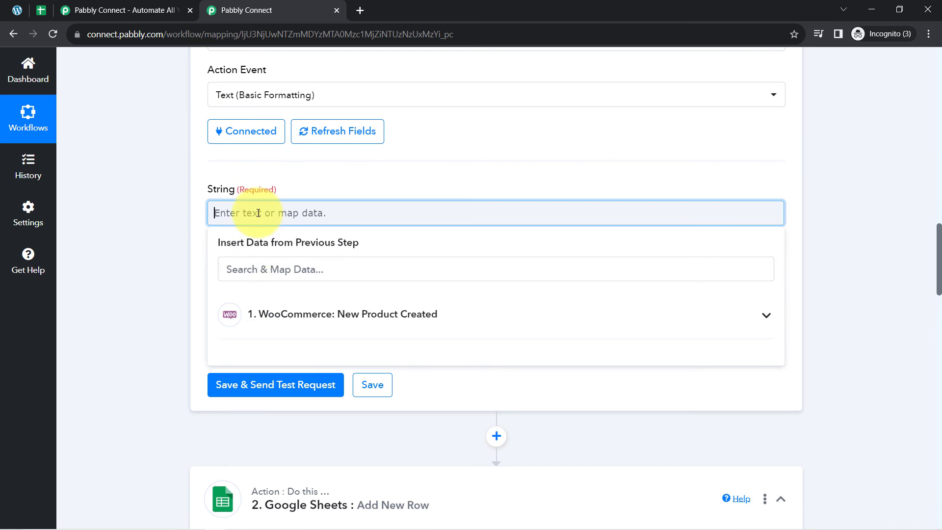
{"action": "left_click", "coordinate": [249, 269]}
{"action": "type", "text": "shor"}
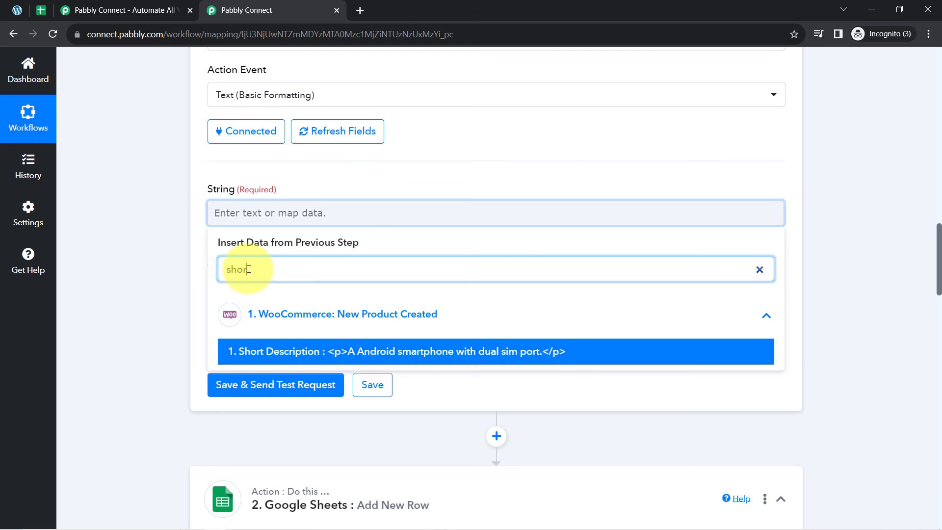
{"action": "left_click", "coordinate": [249, 352]}
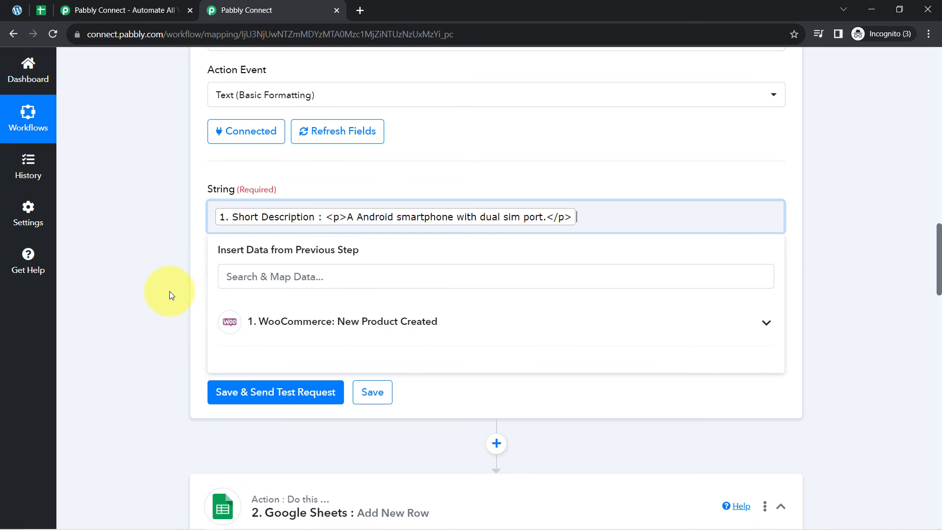
{"action": "left_click", "coordinate": [167, 290]}
{"action": "left_click", "coordinate": [247, 299]}
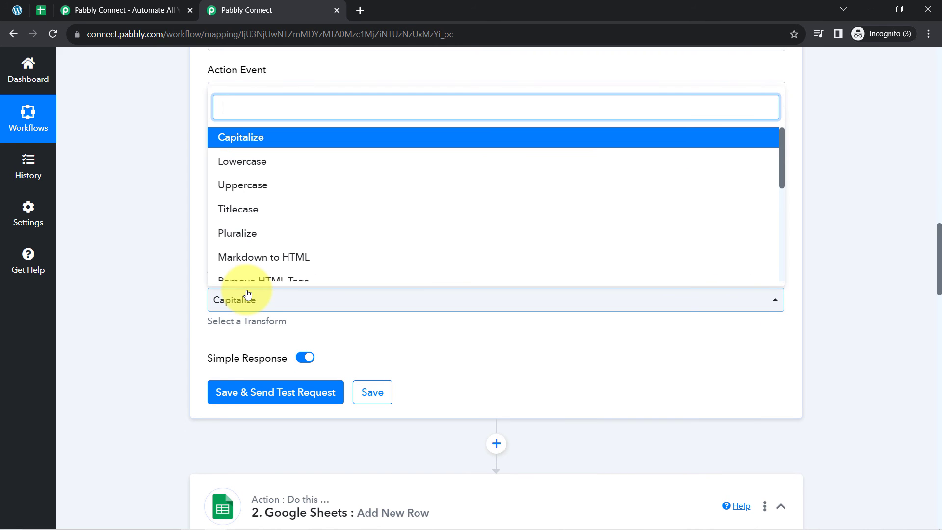
{"action": "scroll", "coordinate": [245, 227], "scroll_direction": "down", "scroll_amount": 3}
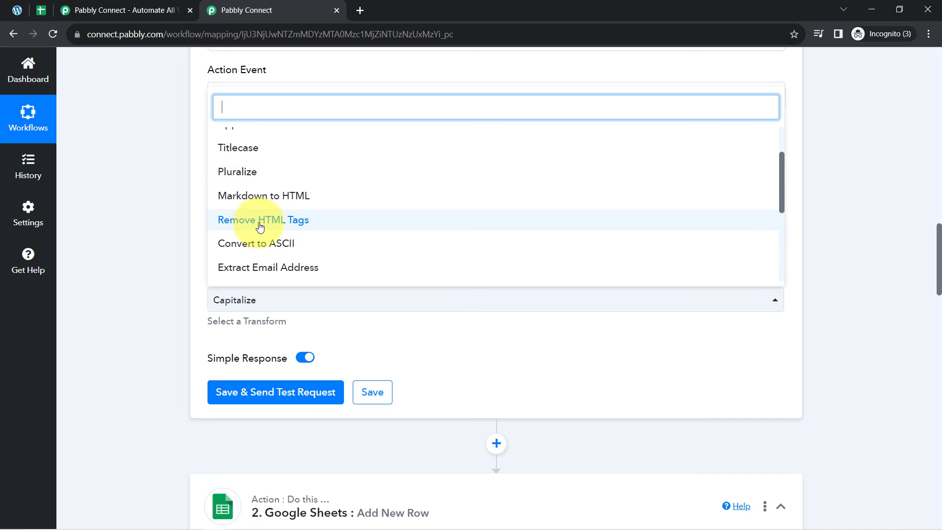
{"action": "left_click", "coordinate": [263, 225]}
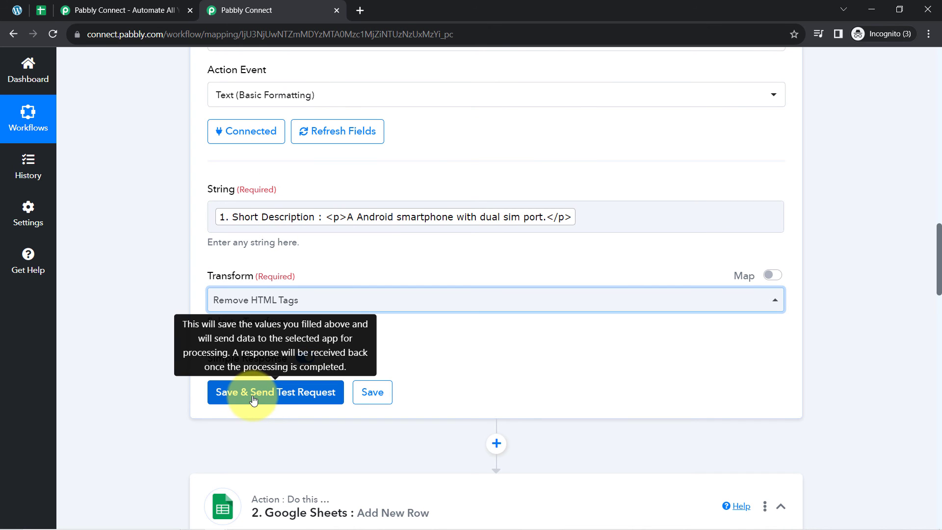
Step: Save and test the step, getting 'A Android smartphone with dual sim port.' as the result
{"action": "left_click", "coordinate": [254, 401]}
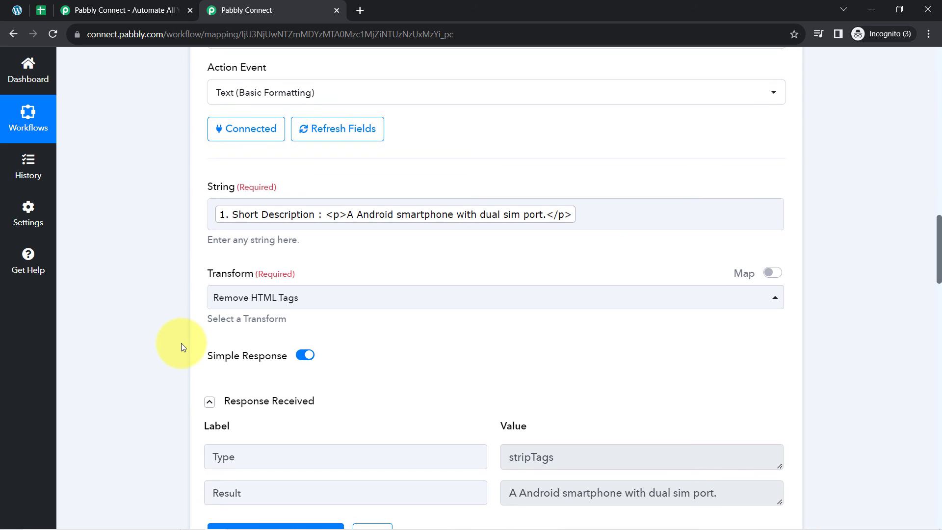
{"action": "scroll", "coordinate": [181, 343], "scroll_direction": "down", "scroll_amount": 1}
{"action": "scroll", "coordinate": [182, 343], "scroll_direction": "down", "scroll_amount": 4}
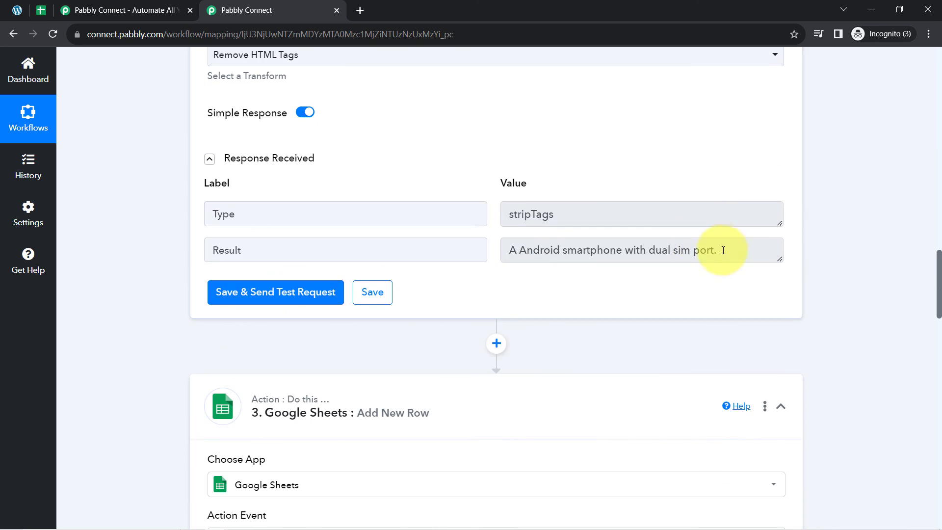
{"action": "left_click_drag", "start_coordinate": [717, 250], "coordinate": [509, 250]}
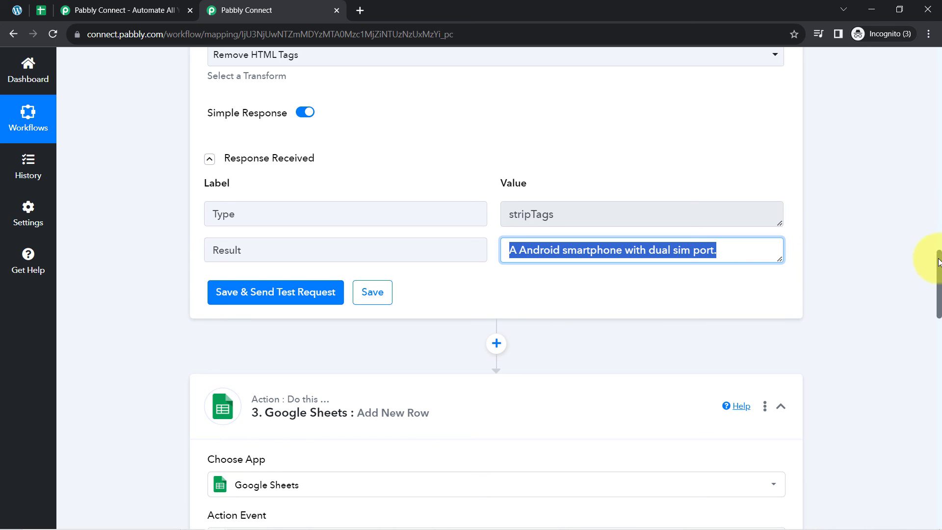
{"action": "left_click_drag", "start_coordinate": [939, 261], "coordinate": [920, 397]}
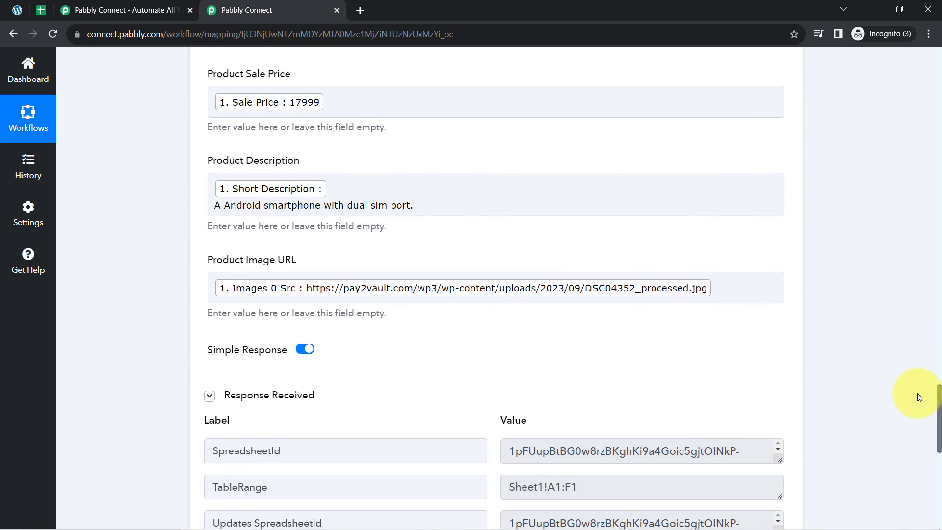
Step: Replace the Short Description mapping in Product Description with the Text Formatter's 2. Result
{"action": "left_click", "coordinate": [427, 212]}
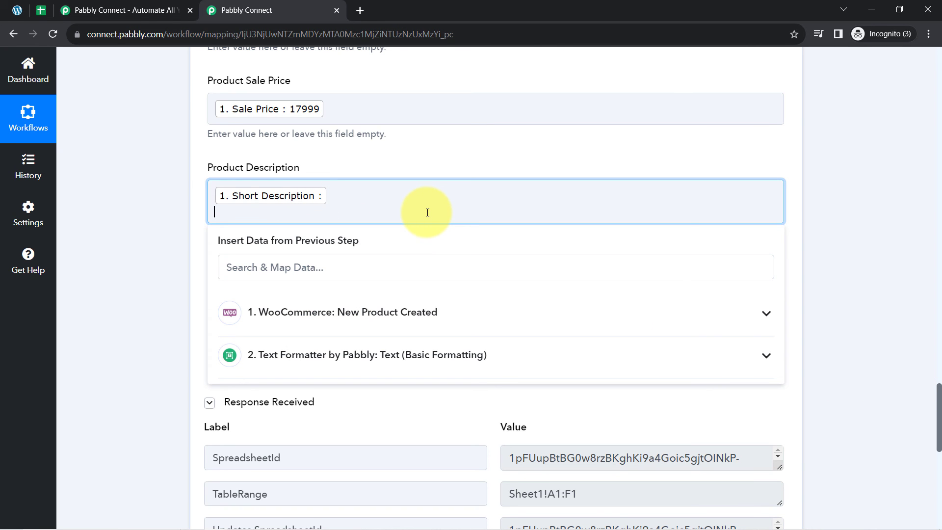
{"action": "left_click", "coordinate": [177, 216]}
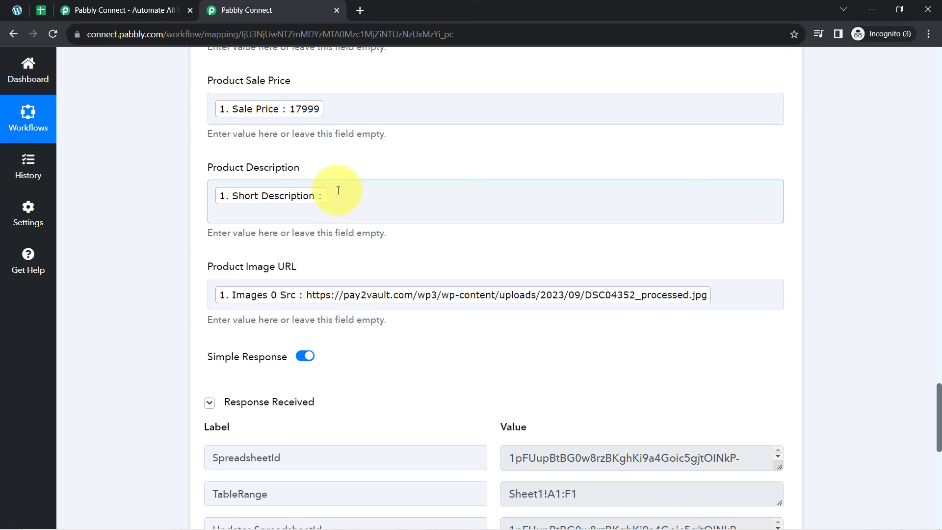
{"action": "left_click", "coordinate": [337, 195]}
{"action": "key", "text": "BackSpace"}
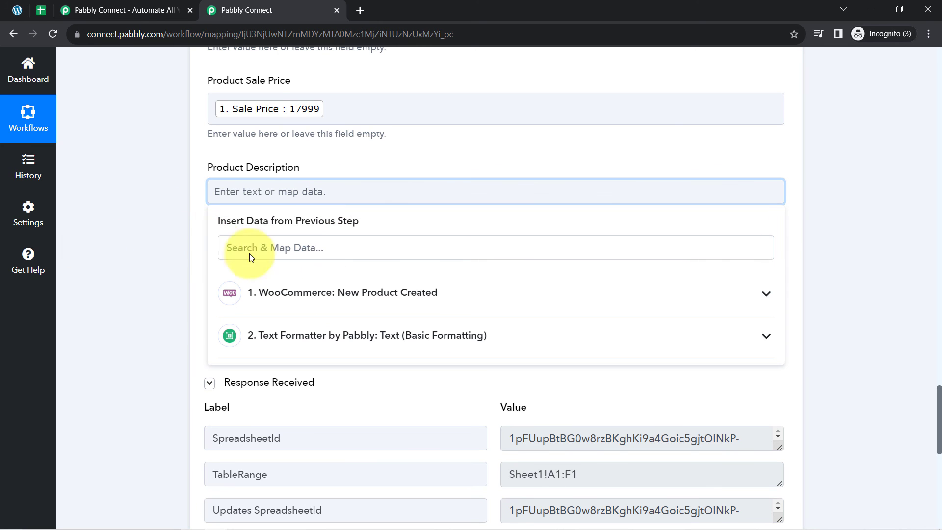
{"action": "left_click", "coordinate": [343, 336]}
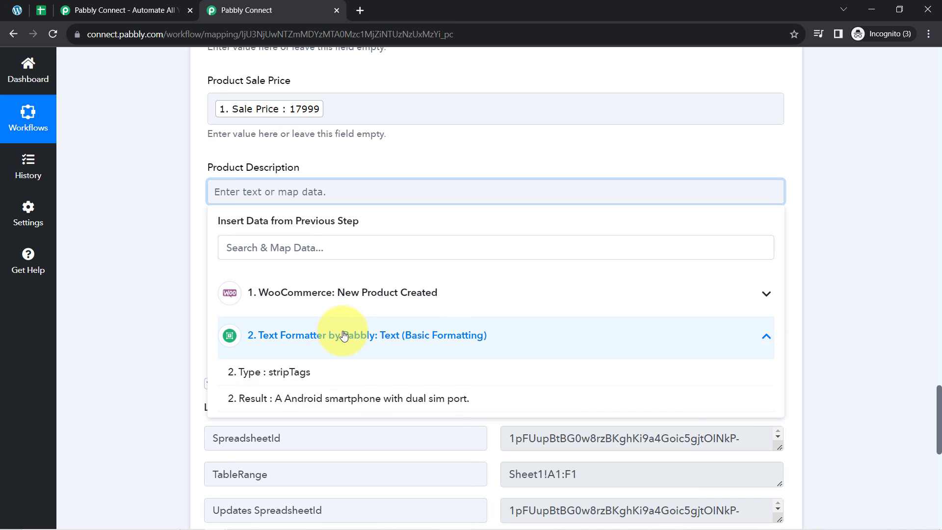
{"action": "left_click", "coordinate": [317, 400]}
{"action": "left_click", "coordinate": [146, 293]}
Step: Save the Google Sheets step, send a test row, and check the All Product Details sheet
{"action": "scroll", "coordinate": [147, 392], "scroll_direction": "down", "scroll_amount": 3}
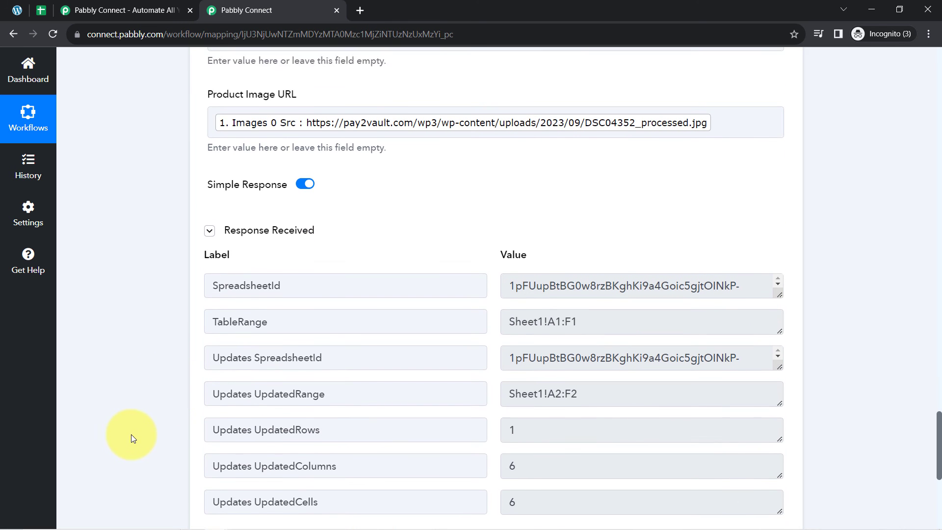
{"action": "scroll", "coordinate": [147, 427], "scroll_direction": "down", "scroll_amount": 8}
{"action": "left_click", "coordinate": [235, 174]}
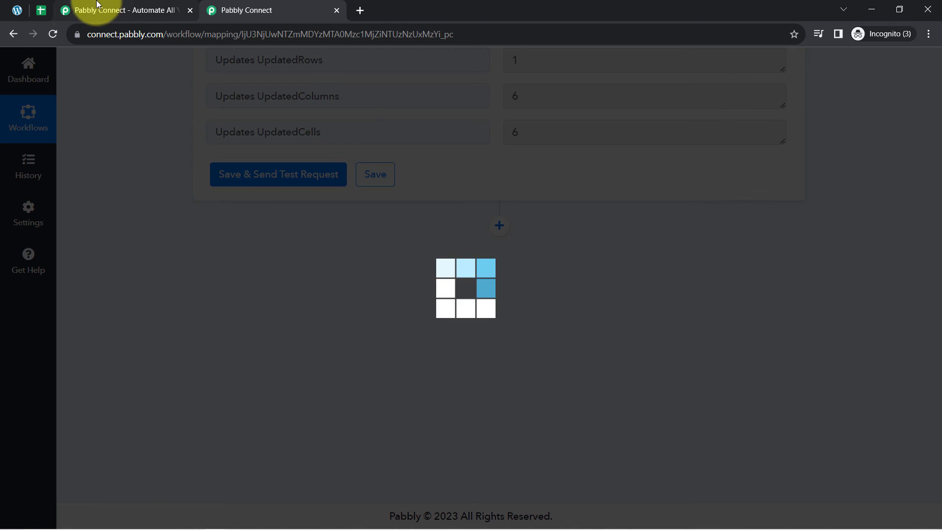
{"action": "left_click", "coordinate": [40, 8]}
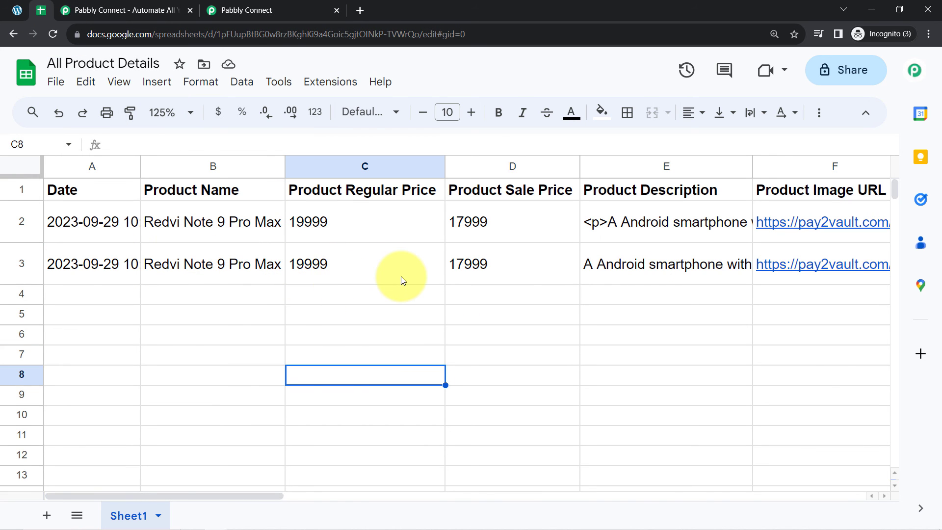
{"action": "double_click", "coordinate": [612, 267]}
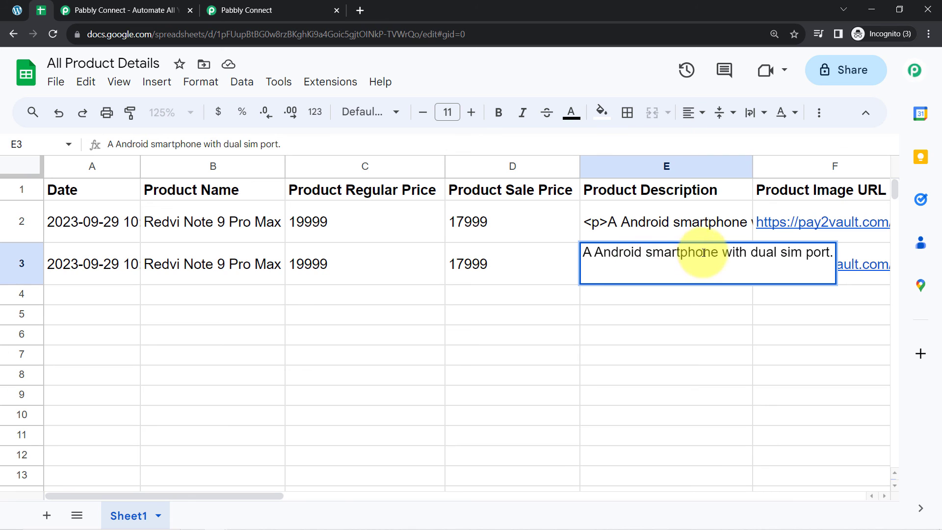
{"action": "left_click_drag", "start_coordinate": [704, 252], "coordinate": [532, 273]}
{"action": "left_click", "coordinate": [549, 321]}
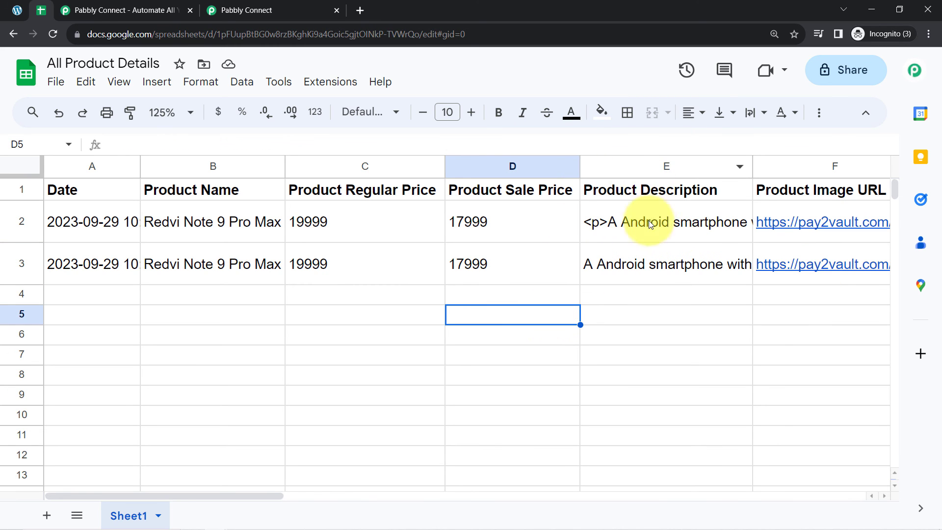
{"action": "left_click", "coordinate": [275, 10]}
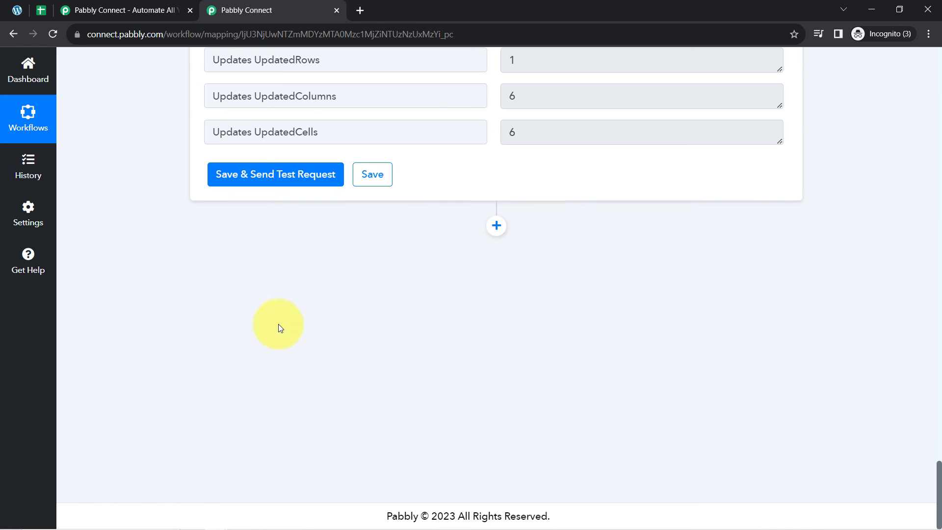
Step: Collapse the WooCommerce trigger, Text Formatter and Google Sheets step cards
{"action": "scroll", "coordinate": [939, 477], "scroll_direction": "up", "scroll_amount": 20}
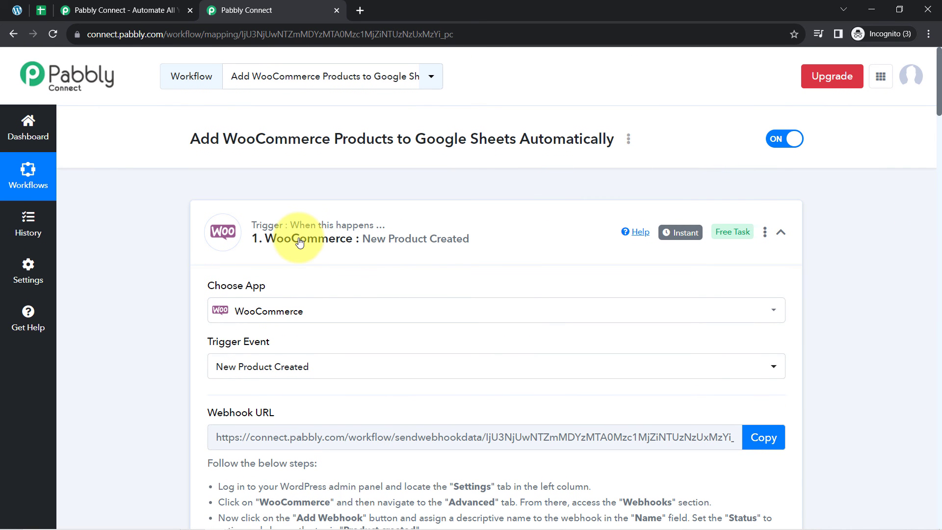
{"action": "left_click", "coordinate": [257, 238]}
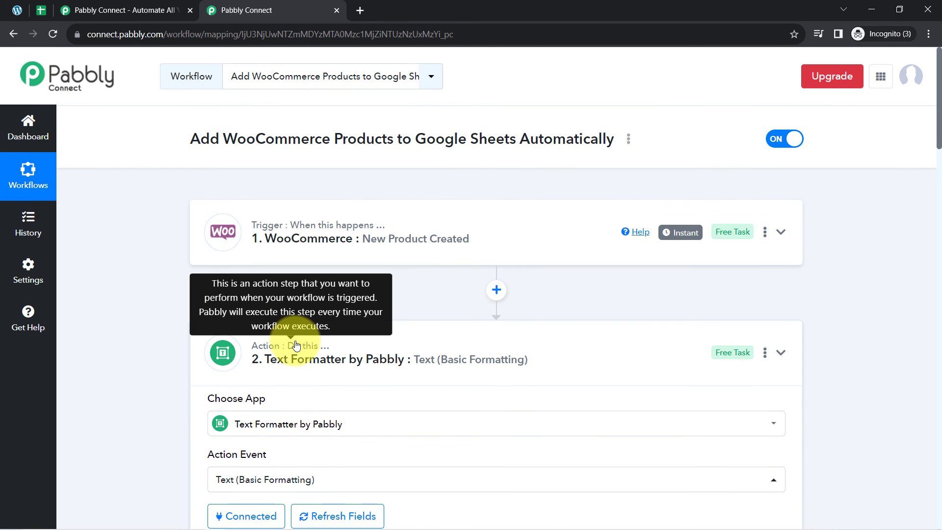
{"action": "left_click", "coordinate": [319, 349]}
{"action": "left_click", "coordinate": [305, 478]}
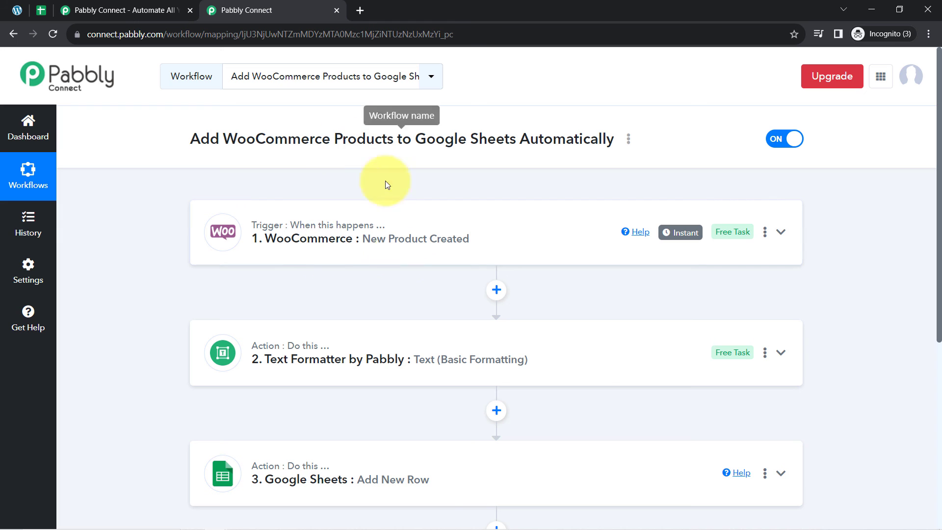
Step: Copy the workflow's share link from the Share Workflow dialog, then close the dialog
{"action": "left_click", "coordinate": [628, 140]}
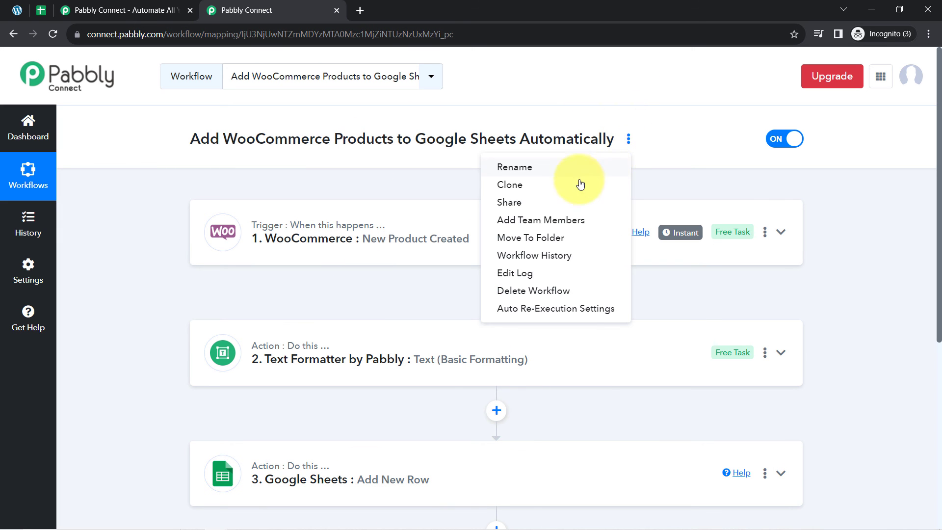
{"action": "left_click", "coordinate": [582, 204]}
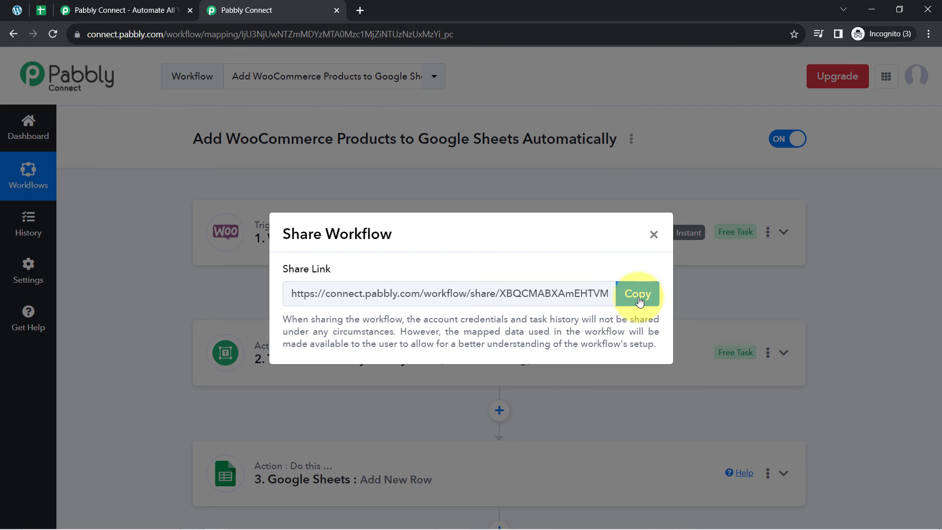
{"action": "left_click", "coordinate": [638, 294]}
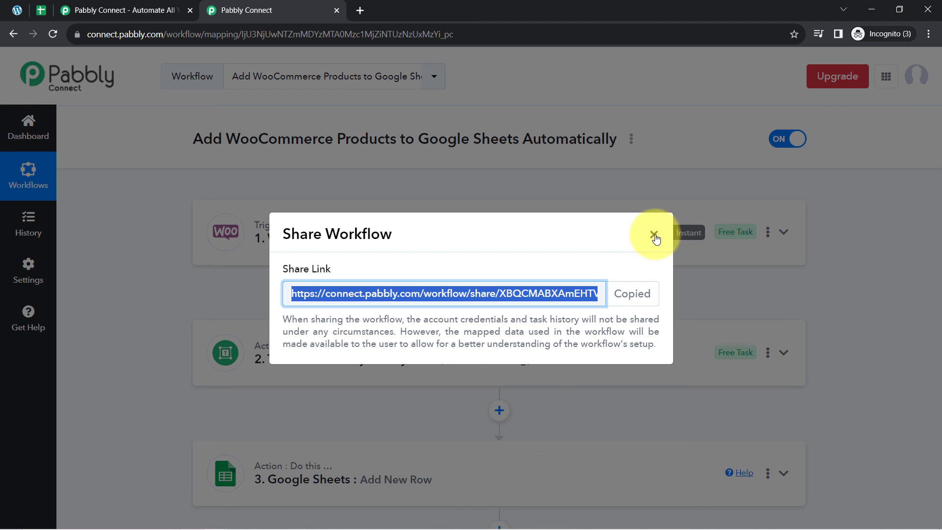
{"action": "left_click", "coordinate": [655, 236]}
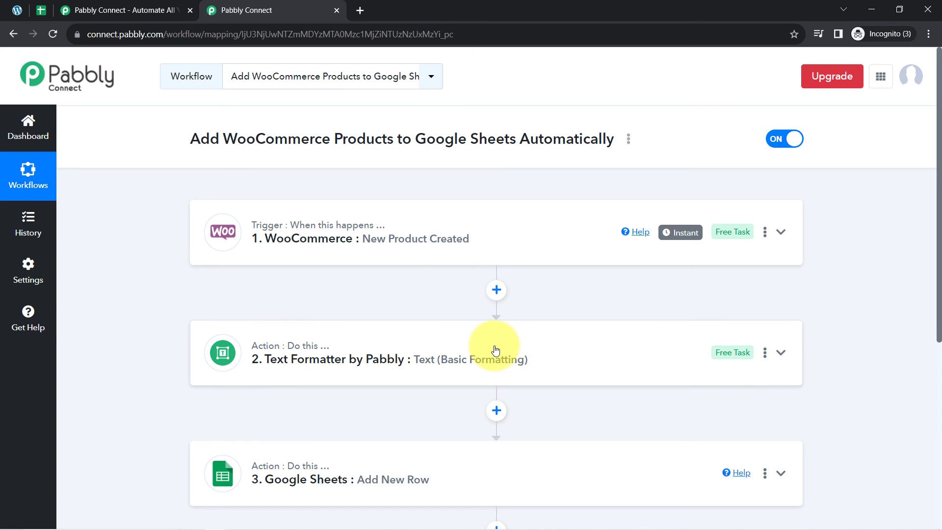